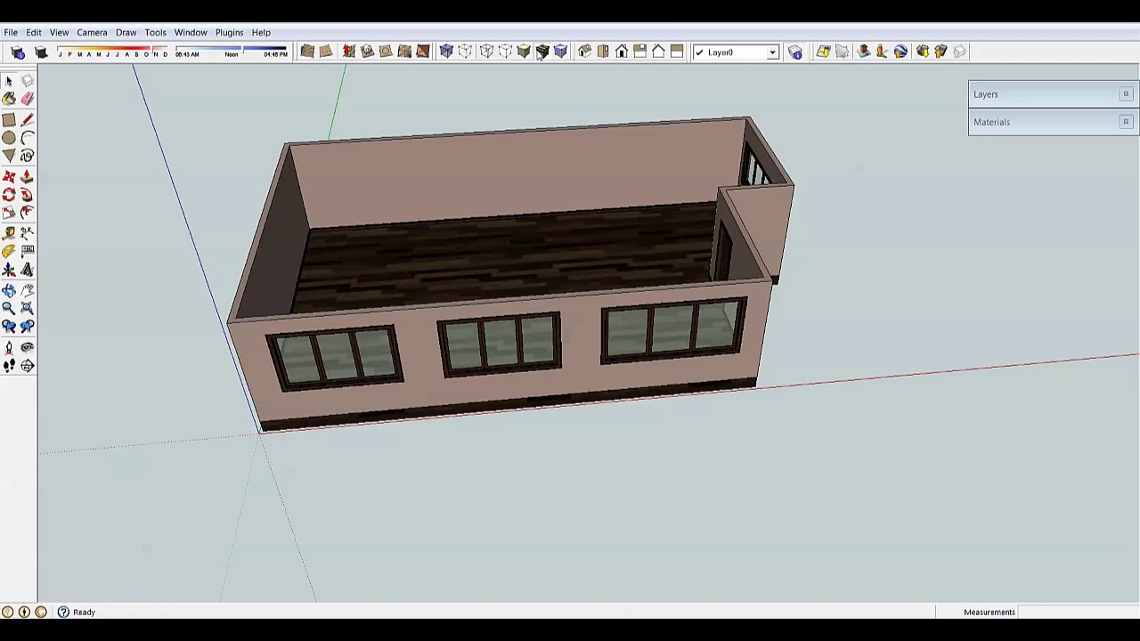
# - Draw a stepped outline of connected straight lines on the room's wooden floor
pyautogui.moveTo(570, 259); pyautogui.dragTo(853, 252, button='middle')
pyautogui.scroll(-3, 853, 252)
pyautogui.scroll(3, 651, 366)
pyautogui.moveTo(614, 349); pyautogui.dragTo(615, 294, button='middle')
pyautogui.scroll(3, 723, 326)
pyautogui.scroll(-3, 789, 292)
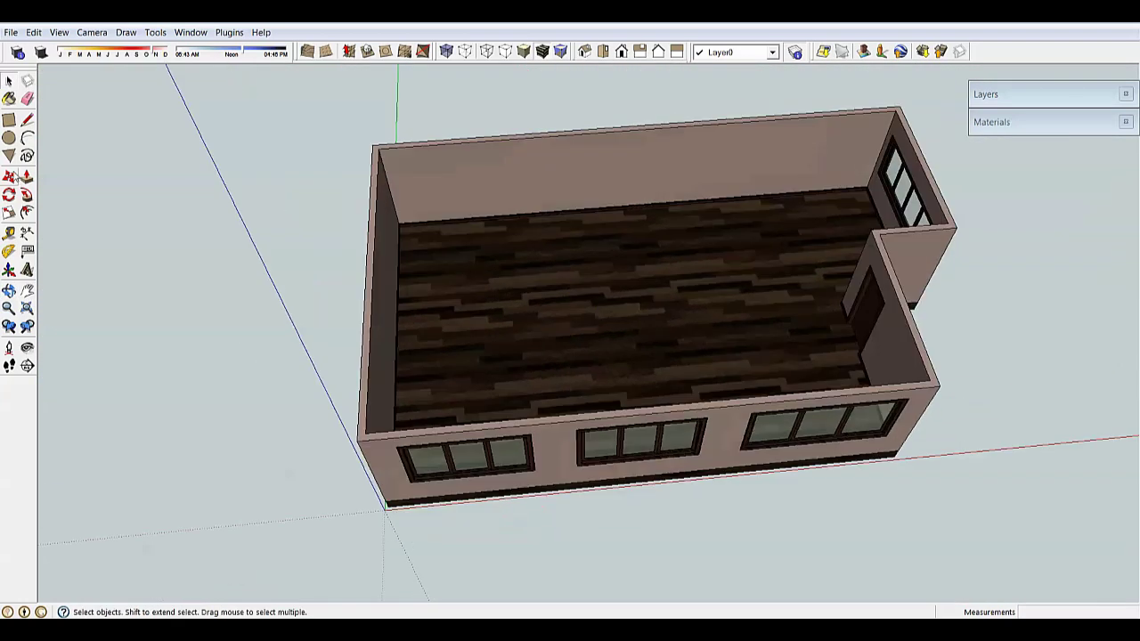
pyautogui.click(27, 119)
pyautogui.click(575, 273)
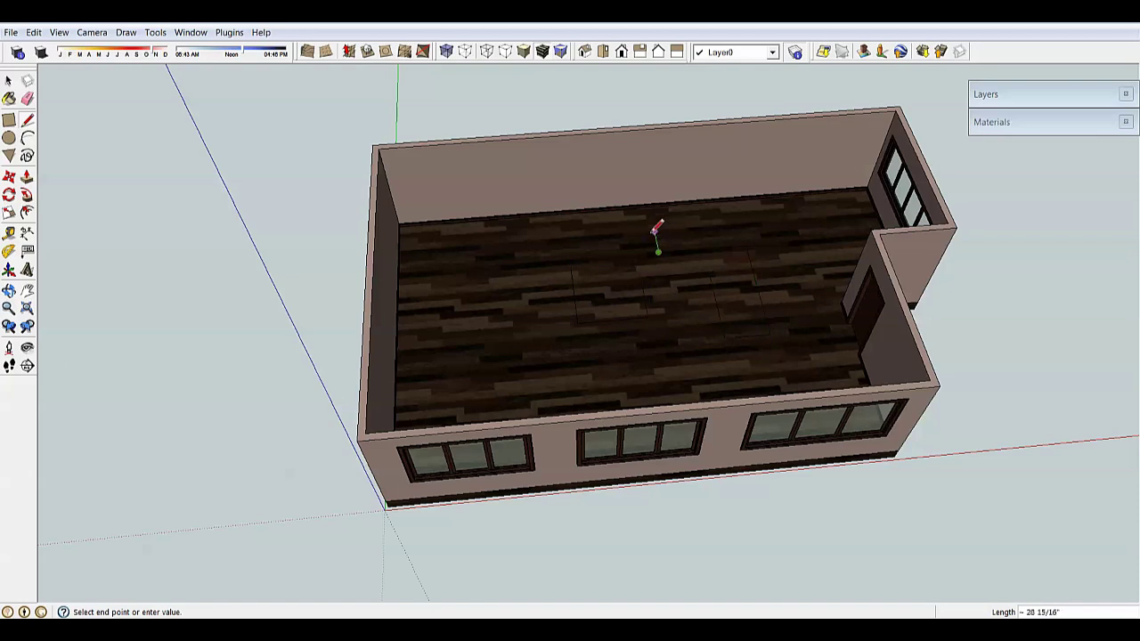
pyautogui.press('space')
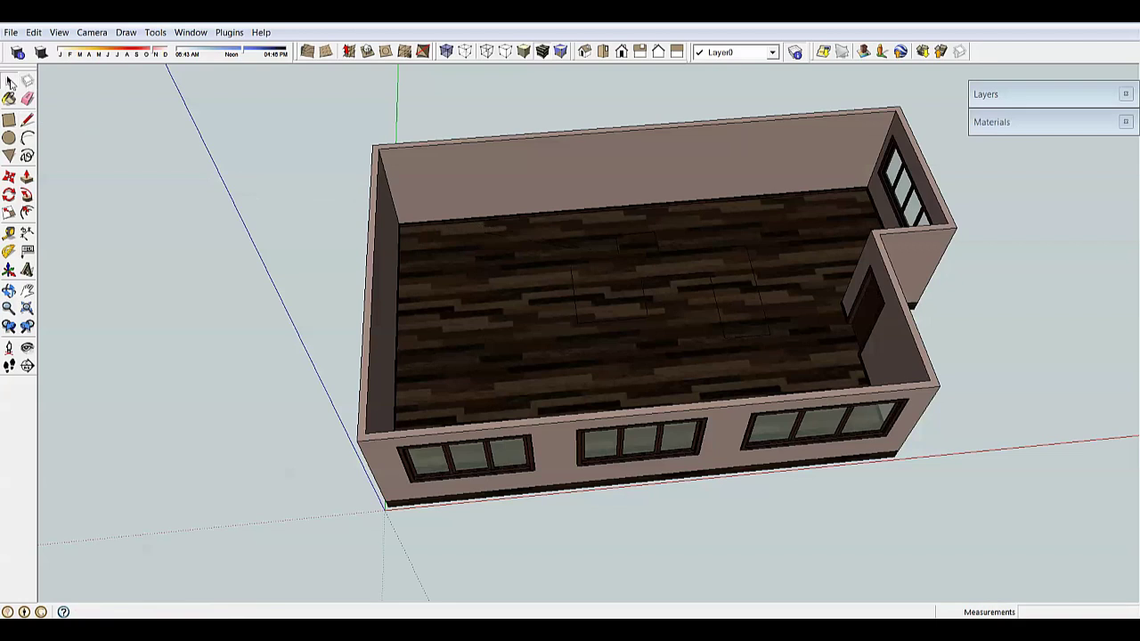
# - Select the short rear edge of the floor outline and the building's base, and clear the selection
pyautogui.scroll(4, 623, 267)
pyautogui.click(649, 211)
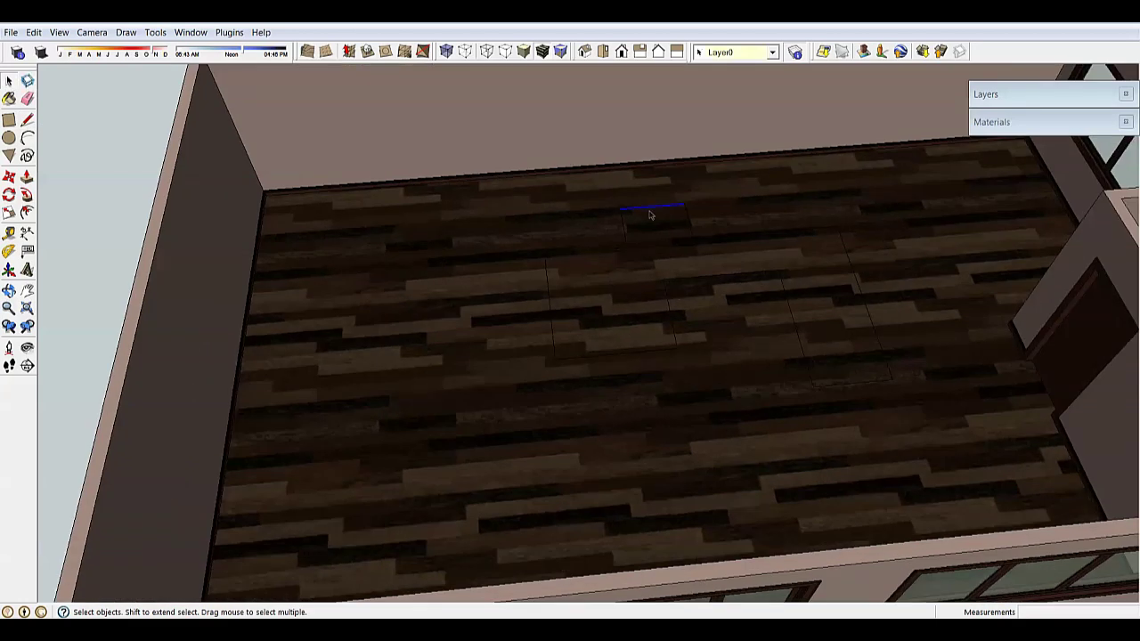
pyautogui.press('Delete')
pyautogui.click(698, 233)
pyautogui.click(718, 242)
pyautogui.scroll(-6, 695, 241)
pyautogui.moveTo(695, 245); pyautogui.dragTo(802, 231, button='middle')
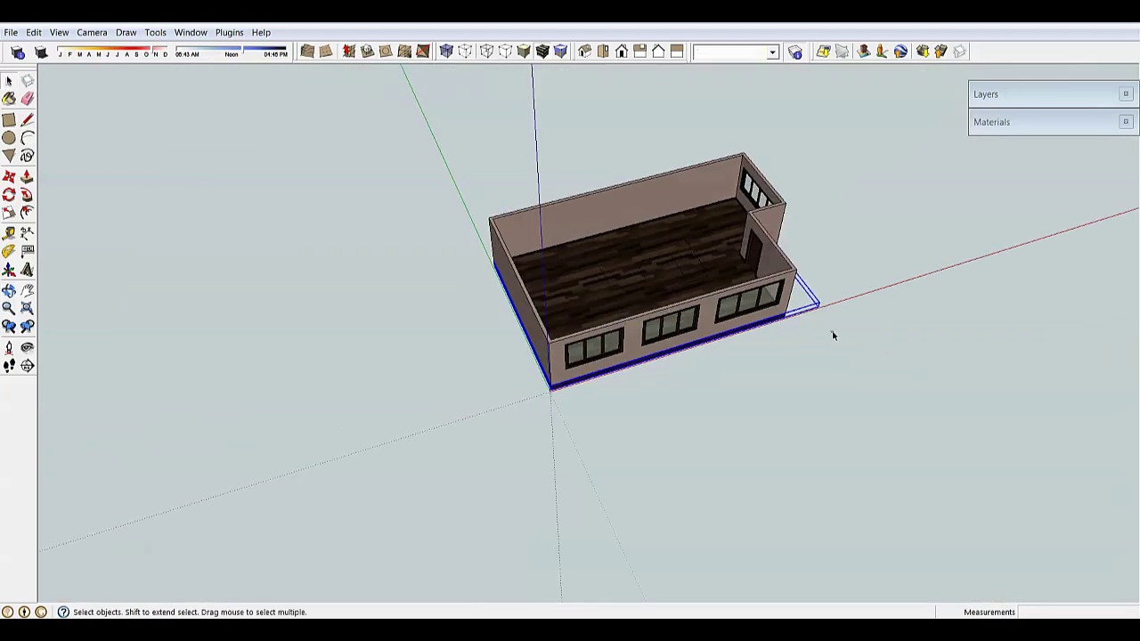
pyautogui.click(832, 329)
pyautogui.moveTo(624, 308); pyautogui.dragTo(491, 301, button='middle')
pyautogui.scroll(-3, 618, 304)
pyautogui.moveTo(944, 303); pyautogui.dragTo(663, 267, button='middle')
pyautogui.scroll(1, 748, 307)
pyautogui.scroll(-3, 677, 300)
pyautogui.scroll(5, 672, 291)
# - Look up Styles in the list of available toolbars, and float the Styles toolbar over the model before docking it back
pyautogui.click(58, 32)
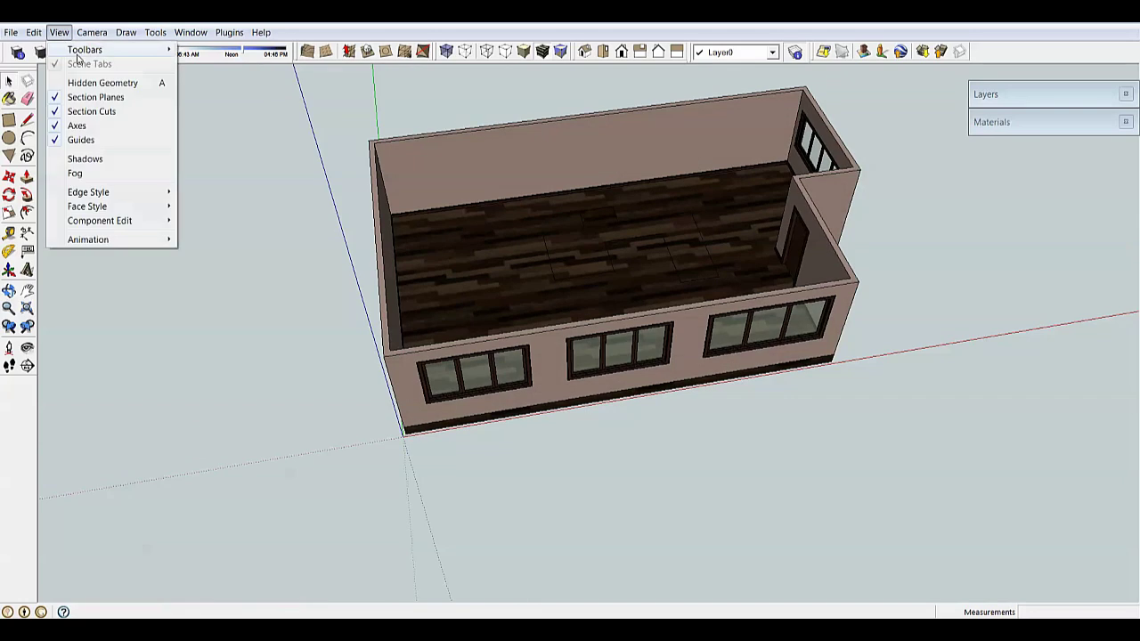
pyautogui.moveTo(80, 51)
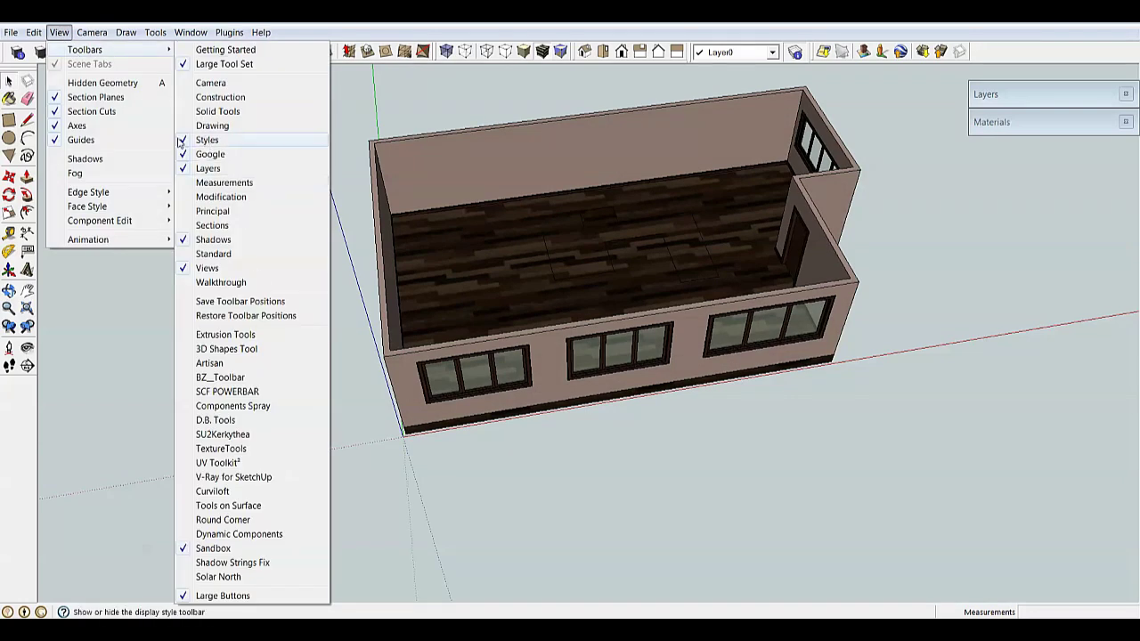
pyautogui.click(534, 26)
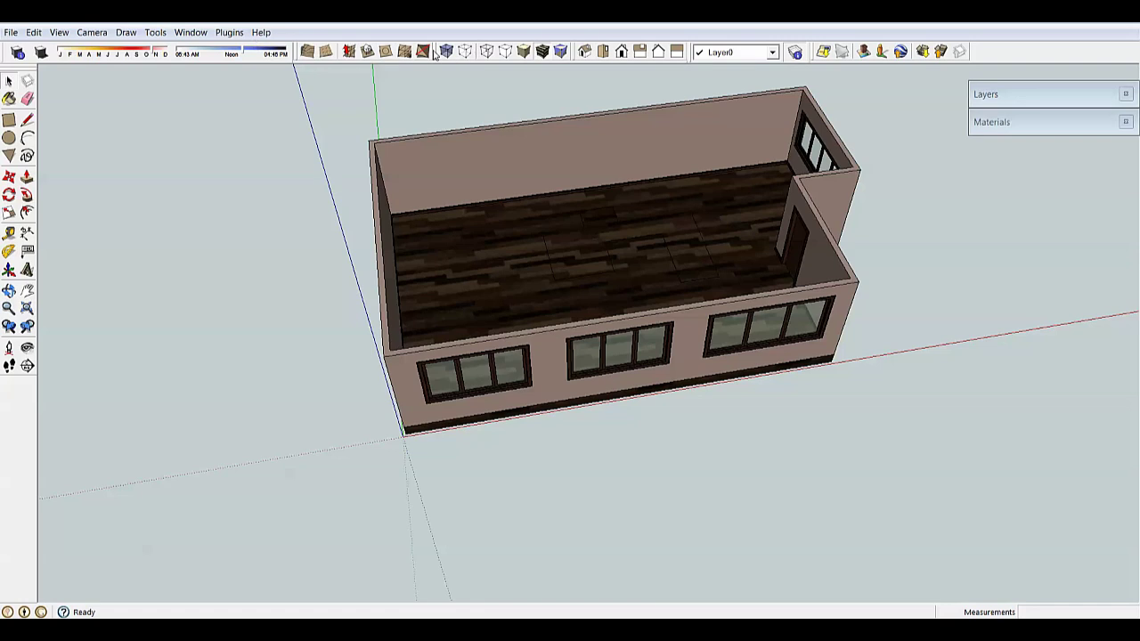
pyautogui.moveTo(437, 54); pyautogui.dragTo(351, 209)
pyautogui.moveTo(317, 153); pyautogui.dragTo(500, 50)
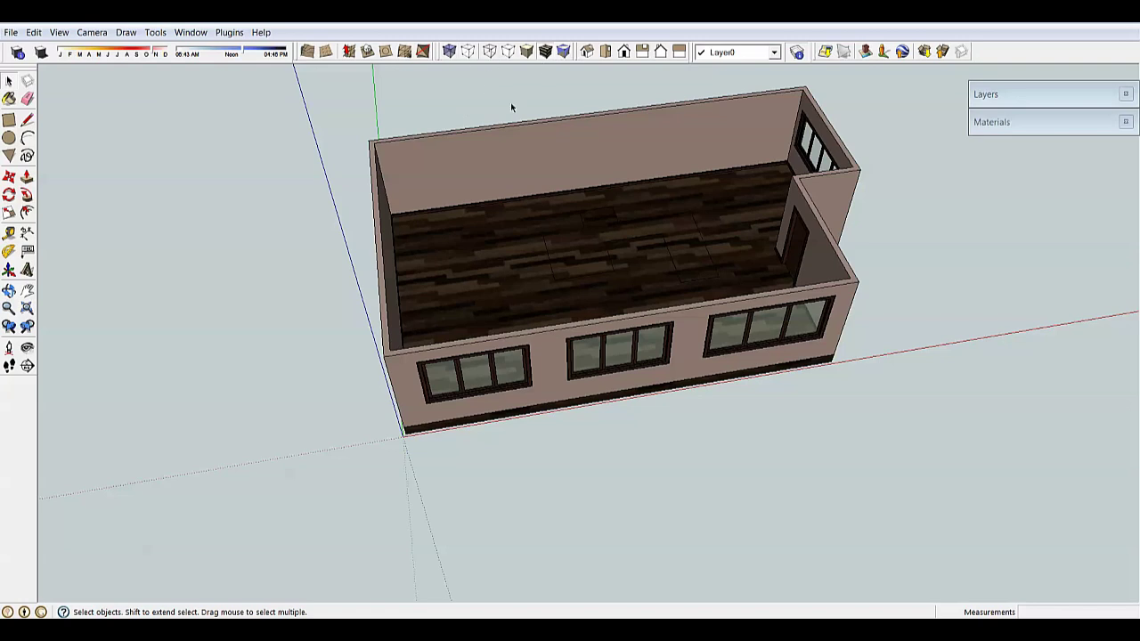
# - Display the model in Wireframe style and examine the edges around the windows and the door corner up close
pyautogui.click(489, 54)
pyautogui.moveTo(627, 233); pyautogui.dragTo(638, 262, button='middle')
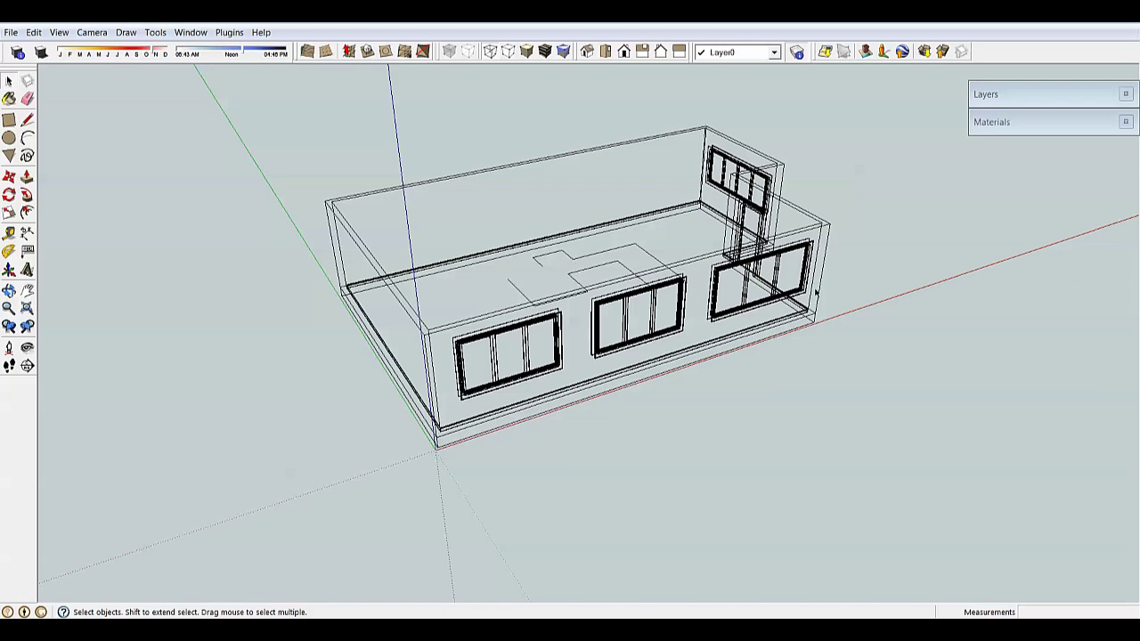
pyautogui.scroll(10, 813, 294)
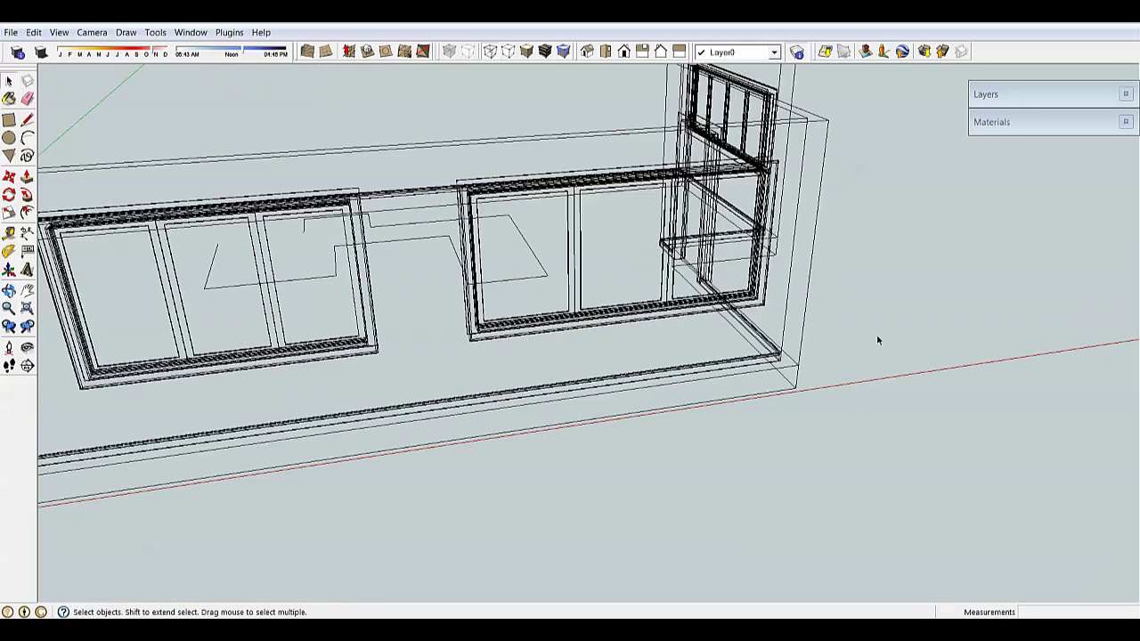
pyautogui.scroll(8, 777, 270)
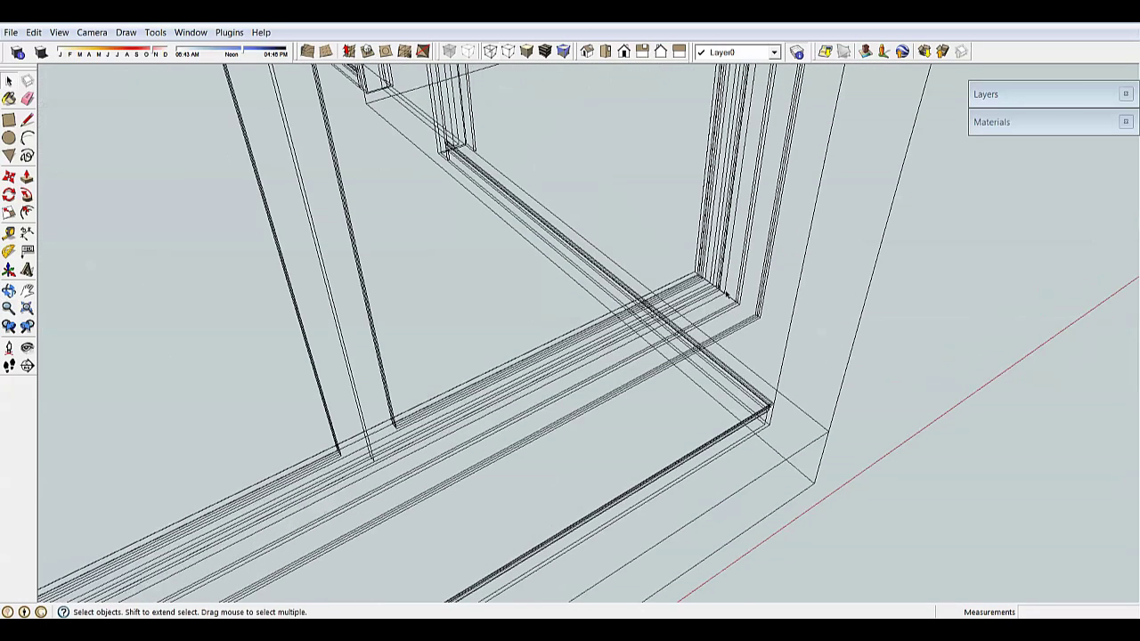
pyautogui.scroll(-4, 688, 285)
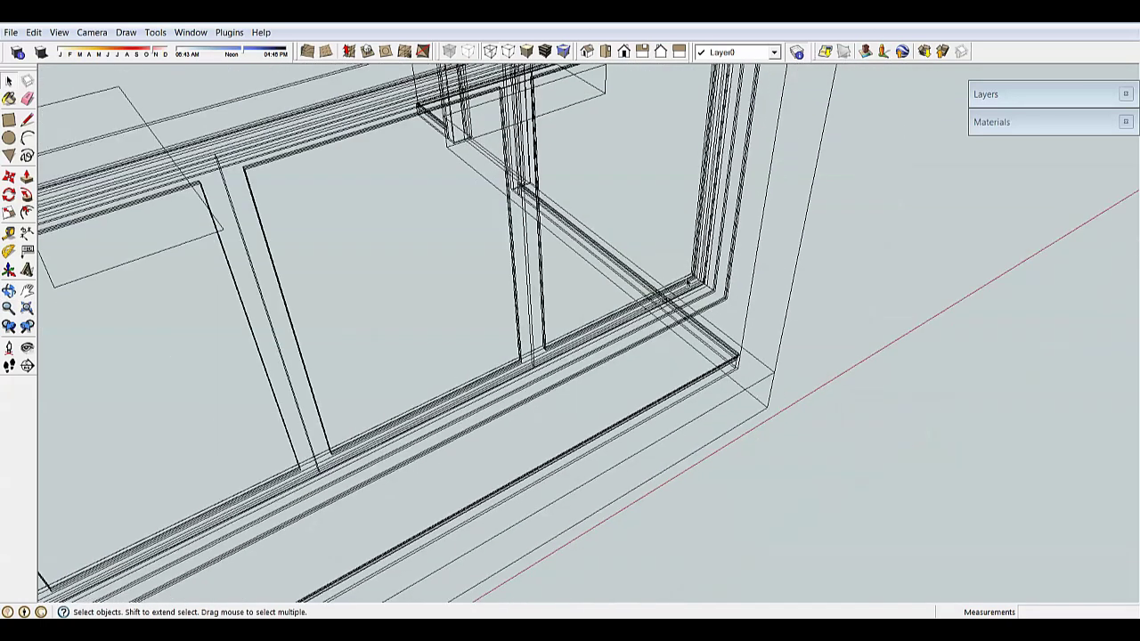
pyautogui.scroll(-6, 680, 242)
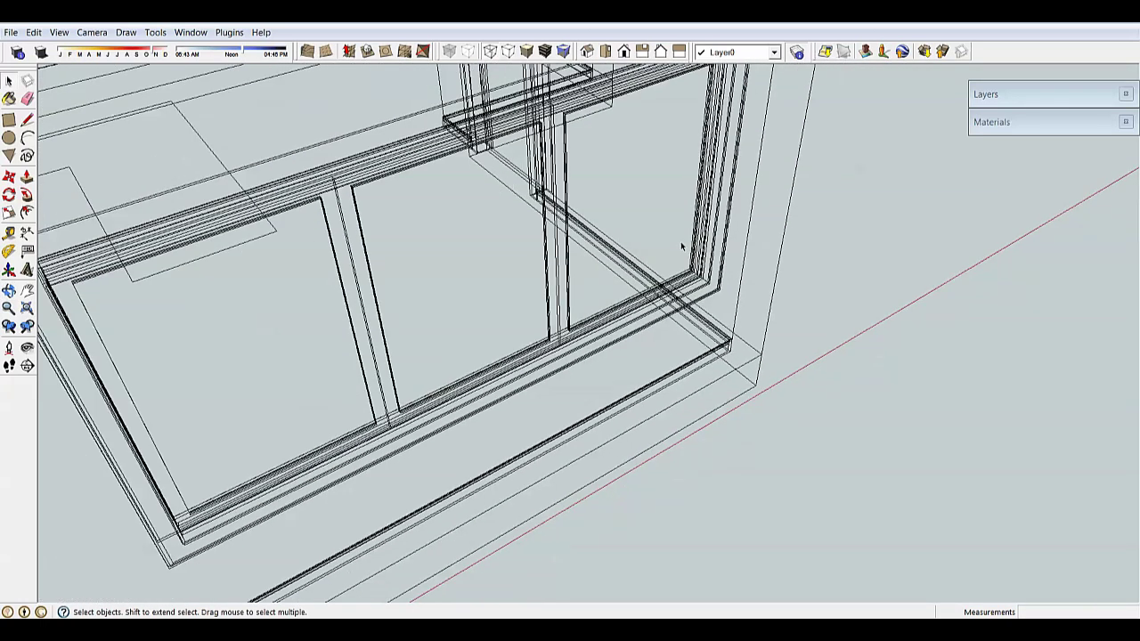
pyautogui.scroll(-2, 627, 203)
pyautogui.moveTo(626, 203); pyautogui.dragTo(529, 190, button='middle')
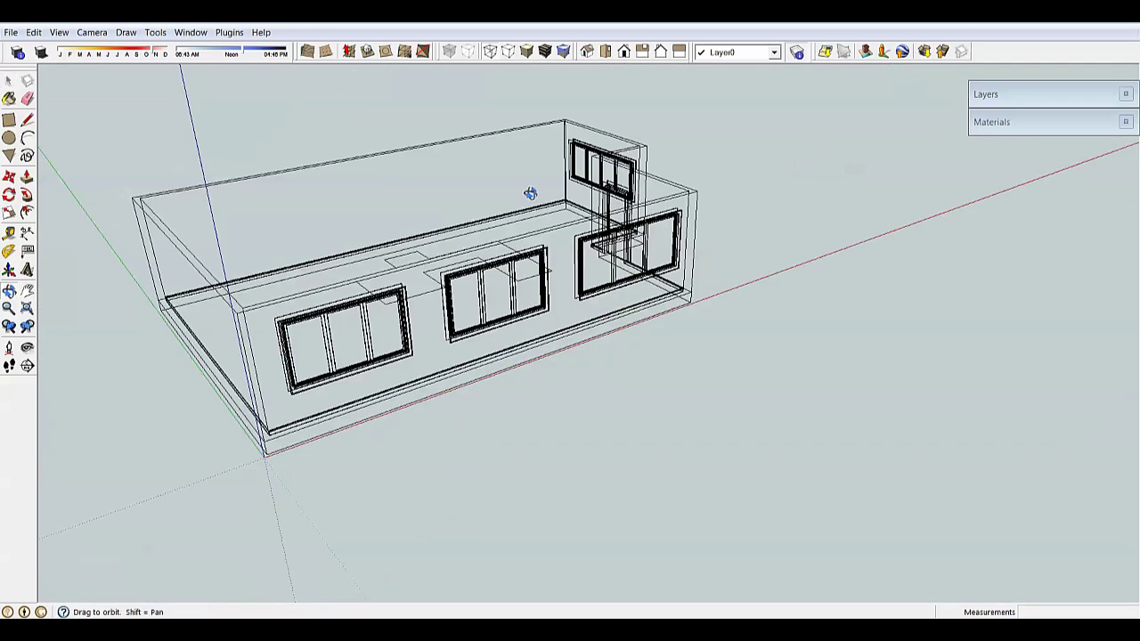
pyautogui.scroll(6, 739, 310)
pyautogui.scroll(2, 739, 310)
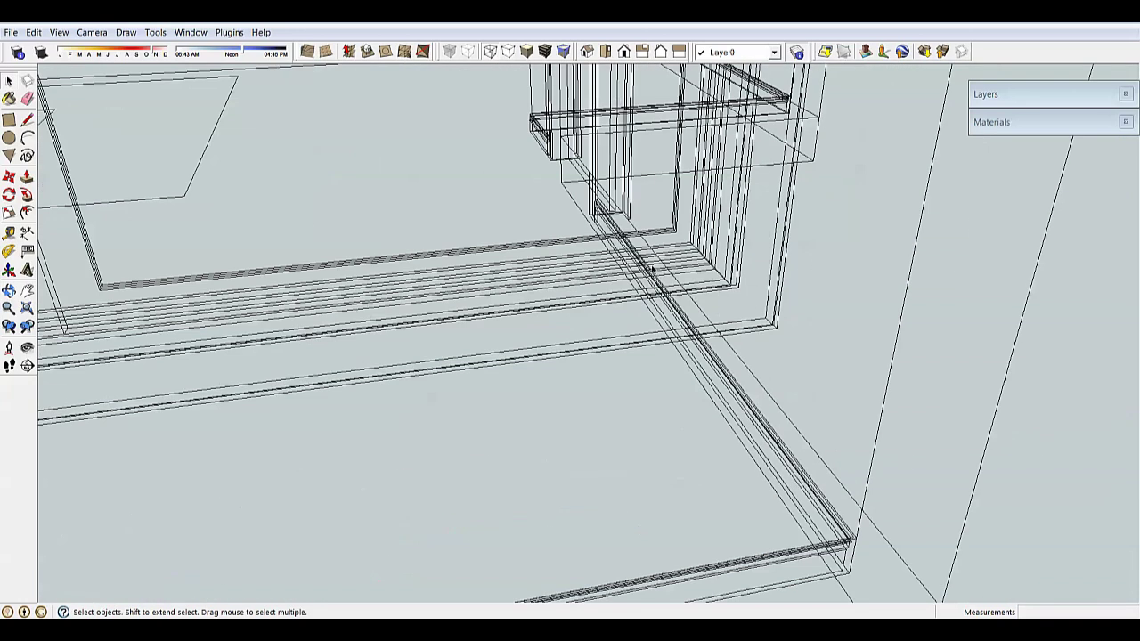
# - Pick window and door objects through the wireframe, ending with the front window farthest from the origin selected
pyautogui.click(643, 258)
pyautogui.click(621, 239)
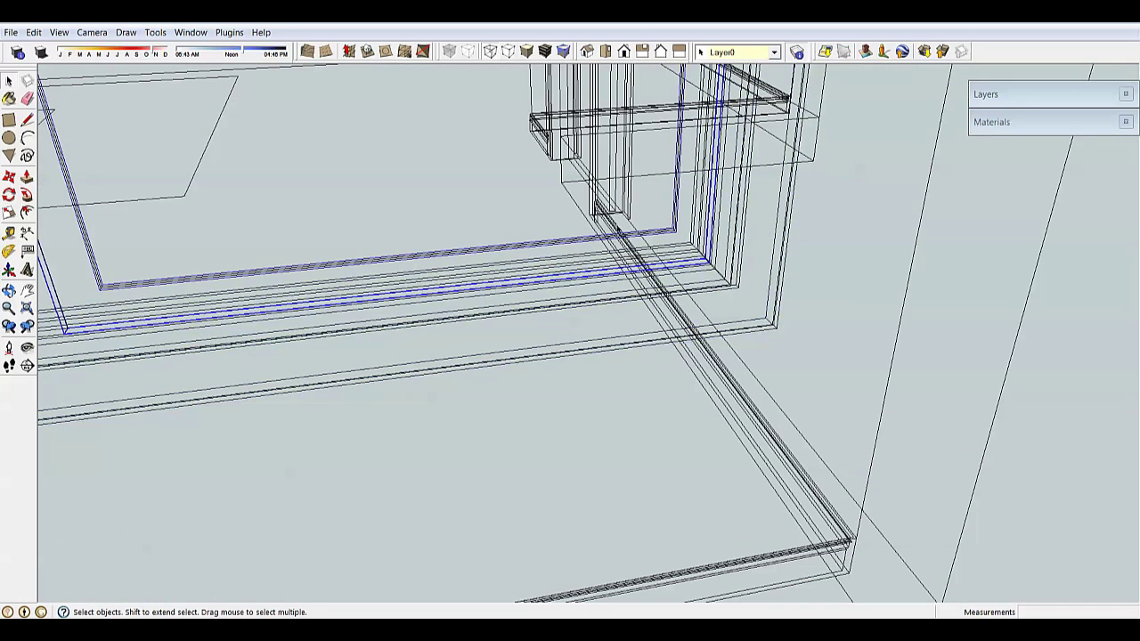
pyautogui.click(613, 193)
pyautogui.click(629, 195)
pyautogui.scroll(-3, 633, 193)
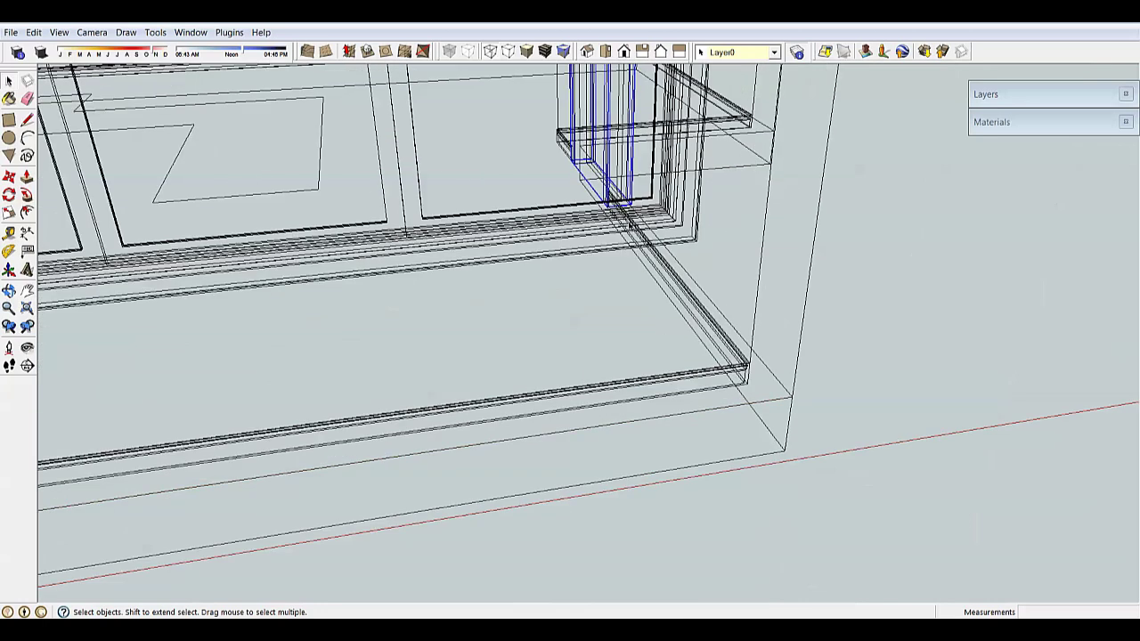
pyautogui.scroll(1, 633, 194)
pyautogui.click(702, 203)
# - Examine the wireframe building from several sides, including the door side and the front windows
pyautogui.scroll(-4, 703, 203)
pyautogui.scroll(-2, 782, 236)
pyautogui.moveTo(703, 203); pyautogui.dragTo(755, 208, button='middle')
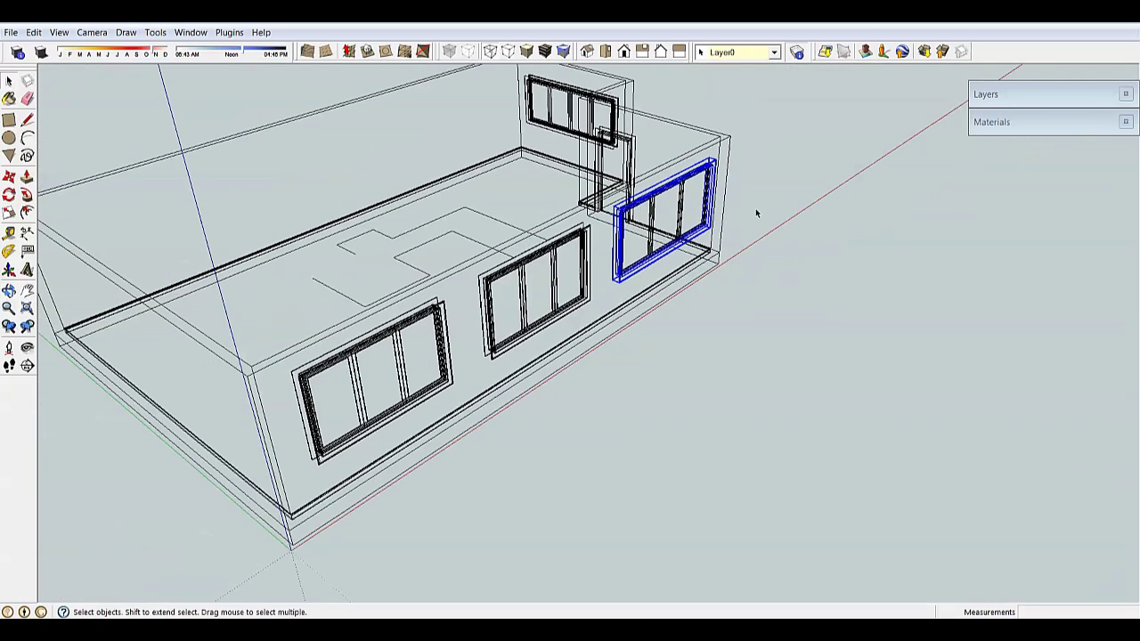
pyautogui.scroll(-3, 743, 217)
pyautogui.moveTo(591, 242); pyautogui.dragTo(534, 194, button='middle')
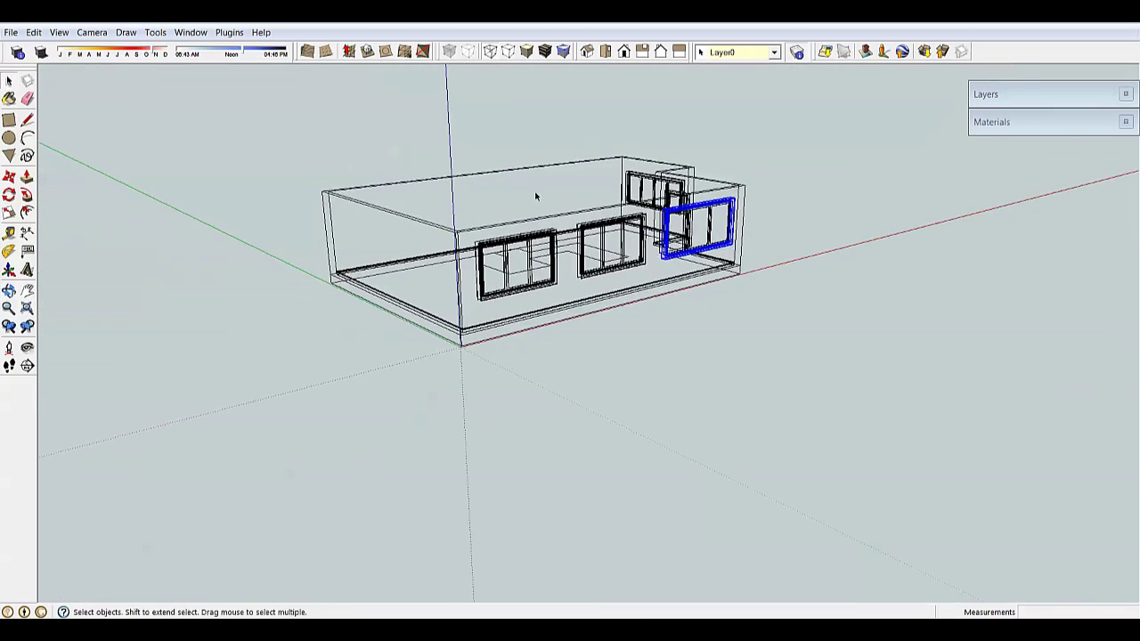
pyautogui.scroll(3, 718, 256)
pyautogui.moveTo(718, 255); pyautogui.dragTo(543, 297, button='middle')
pyautogui.moveTo(677, 285); pyautogui.dragTo(511, 265, button='middle')
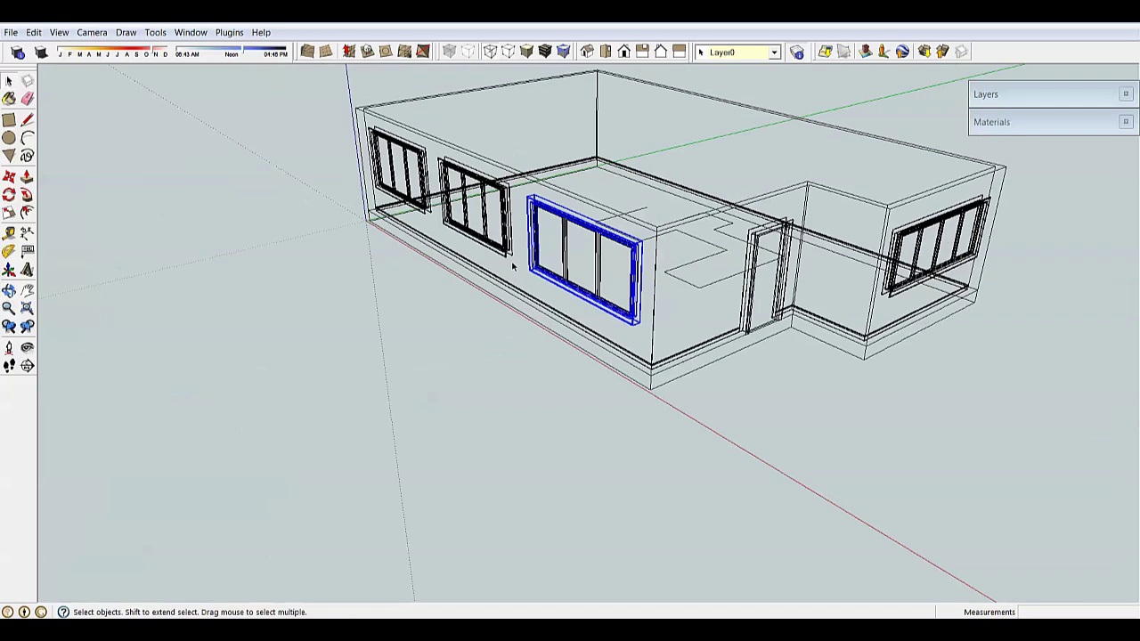
pyautogui.scroll(-2, 511, 264)
pyautogui.scroll(3, 790, 294)
pyautogui.moveTo(790, 298); pyautogui.dragTo(815, 290, button='middle')
pyautogui.scroll(-3, 820, 297)
pyautogui.scroll(2, 558, 229)
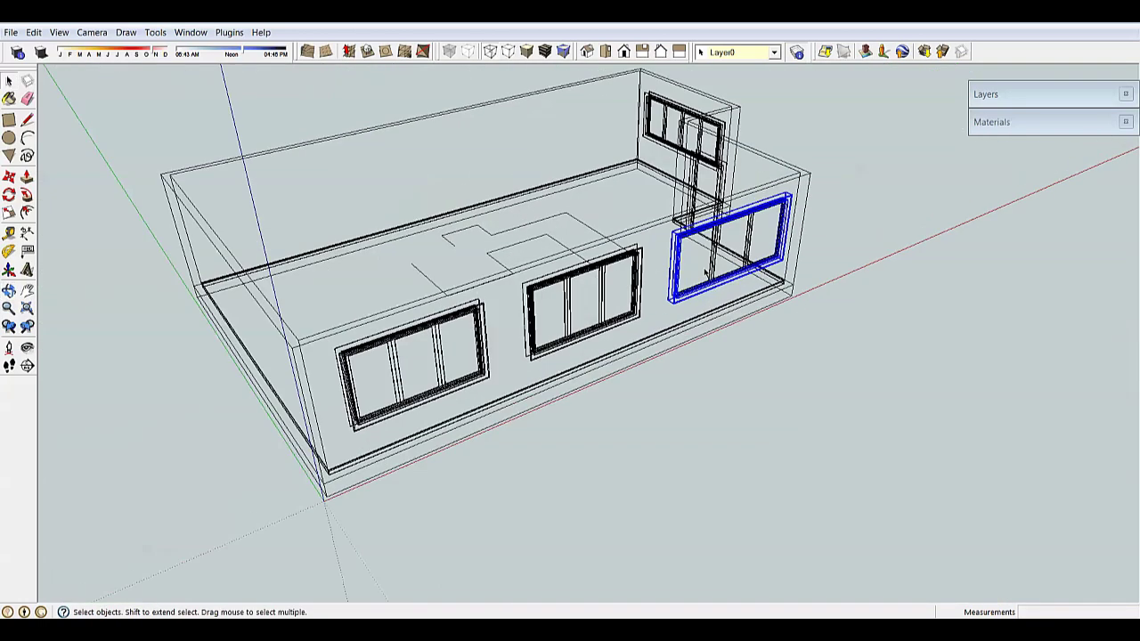
pyautogui.moveTo(557, 182); pyautogui.dragTo(623, 167, button='middle')
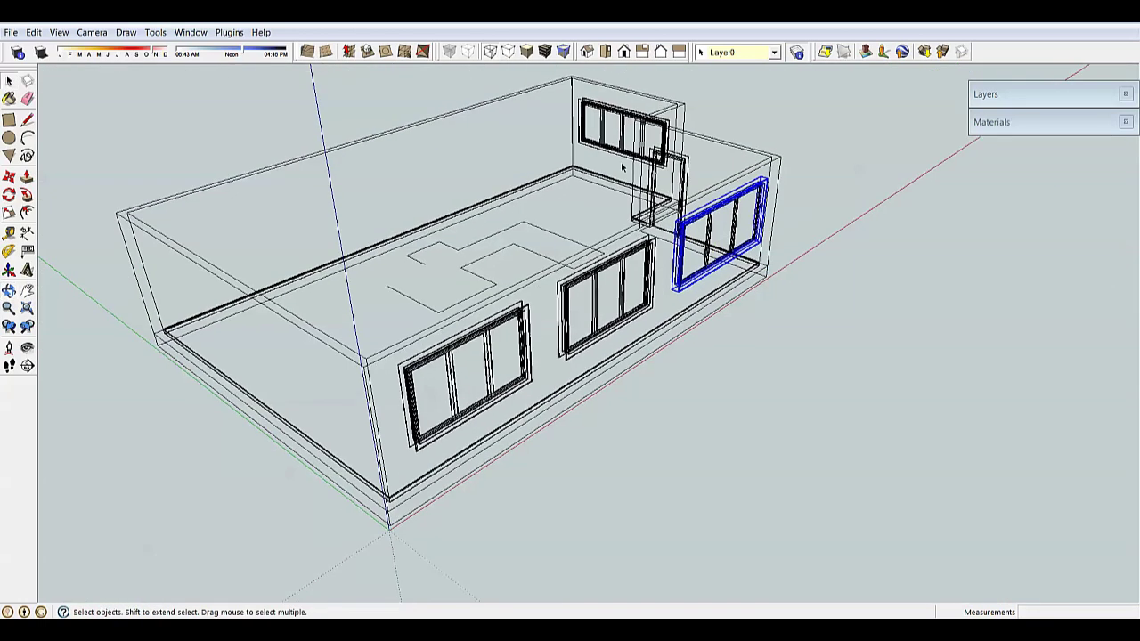
# - Display the model in Hidden Line style and examine the front wall with its windows
pyautogui.click(512, 51)
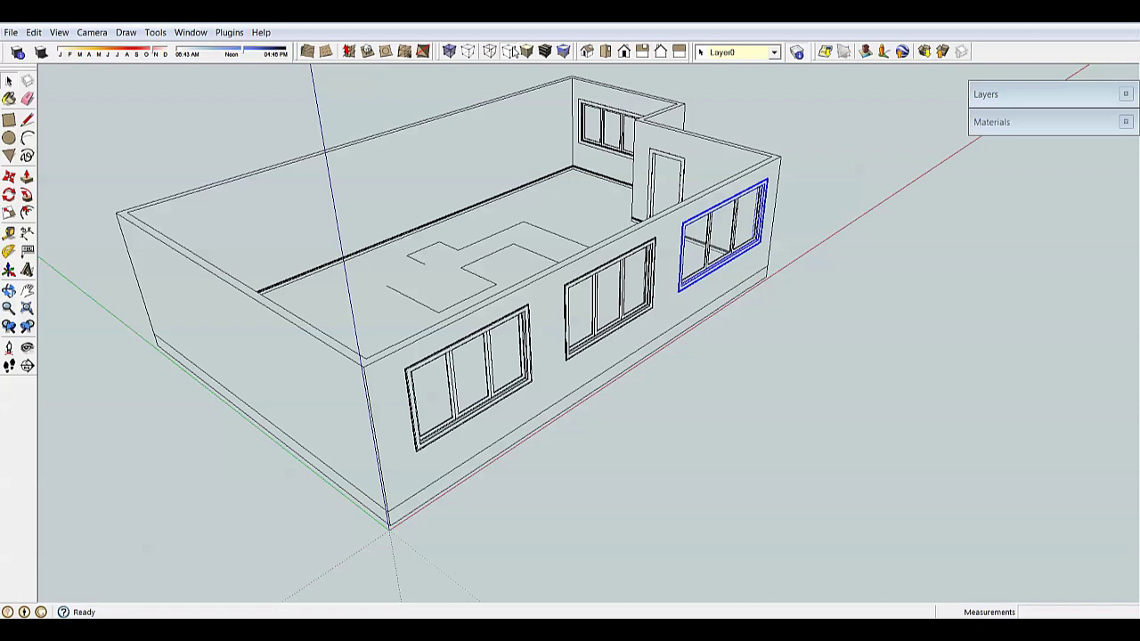
pyautogui.moveTo(467, 80); pyautogui.dragTo(316, 229, button='middle')
pyautogui.moveTo(286, 281); pyautogui.dragTo(338, 267, button='middle')
pyautogui.scroll(8, 376, 258)
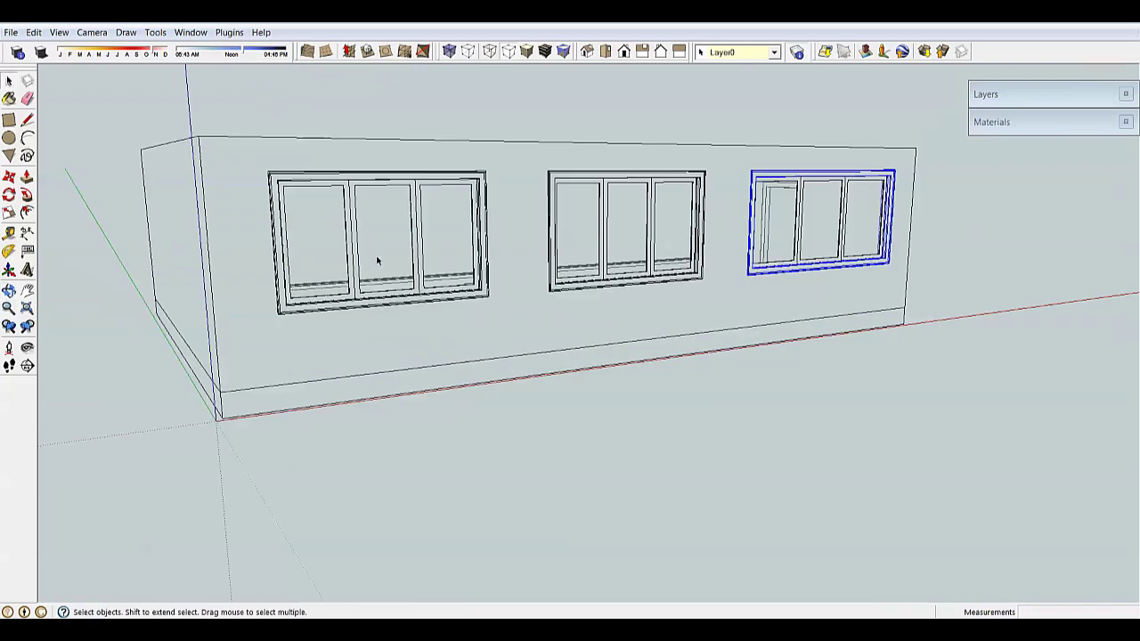
pyautogui.scroll(-6, 529, 291)
pyautogui.moveTo(887, 275); pyautogui.dragTo(837, 264, button='middle')
# - Display the model in Shaded style and examine the walls and the plain-coloured floor from several sides
pyautogui.click(532, 53)
pyautogui.moveTo(598, 142); pyautogui.dragTo(677, 212, button='middle')
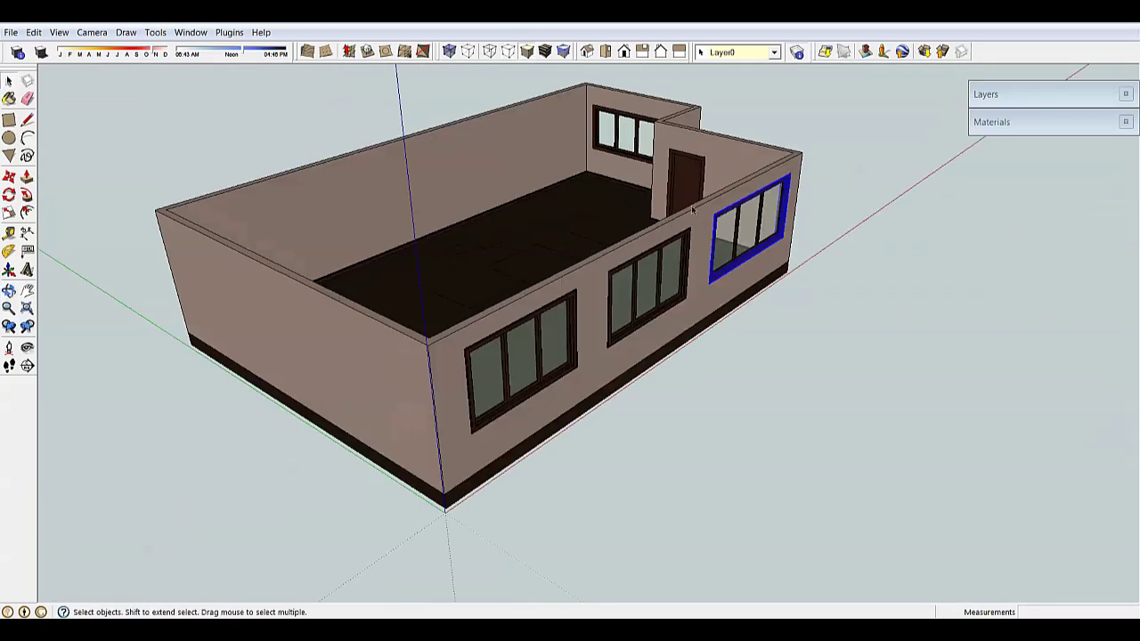
pyautogui.scroll(-4, 677, 212)
pyautogui.moveTo(566, 213); pyautogui.dragTo(539, 290, button='middle')
pyautogui.scroll(-2, 540, 291)
pyautogui.moveTo(480, 311); pyautogui.dragTo(573, 283, button='middle')
pyautogui.scroll(5, 573, 283)
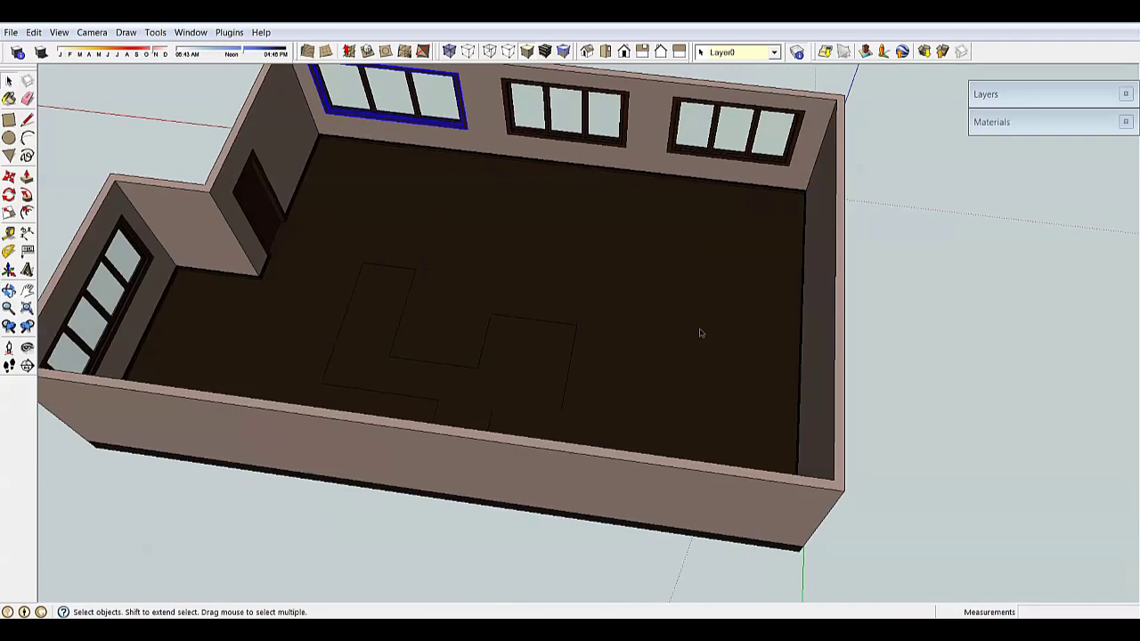
pyautogui.moveTo(700, 330); pyautogui.dragTo(603, 283, button='middle')
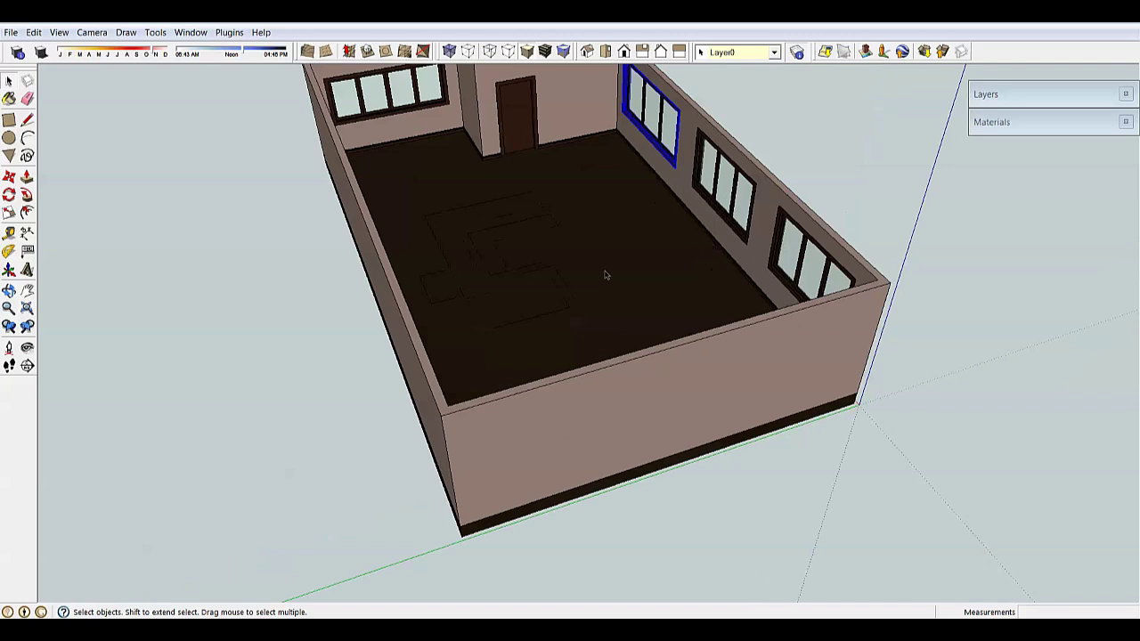
pyautogui.moveTo(629, 230); pyautogui.dragTo(663, 230, button='middle')
pyautogui.scroll(-1, 621, 218)
pyautogui.scroll(-2, 631, 221)
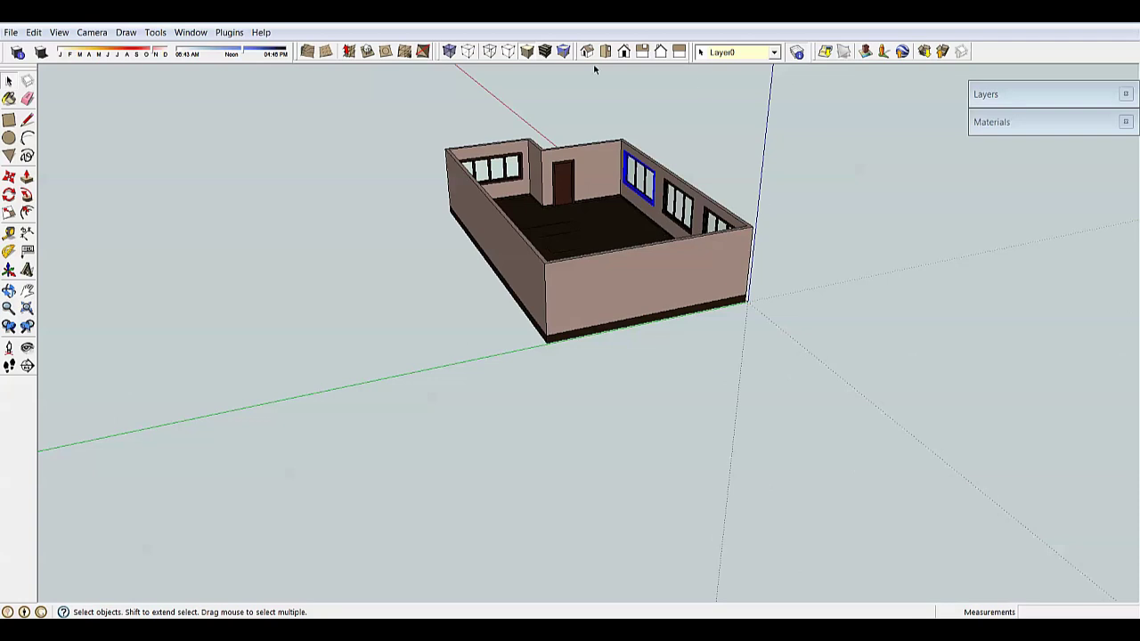
# - Display the model in Shaded With Textures style and examine the wood pattern on the floor
pyautogui.click(544, 52)
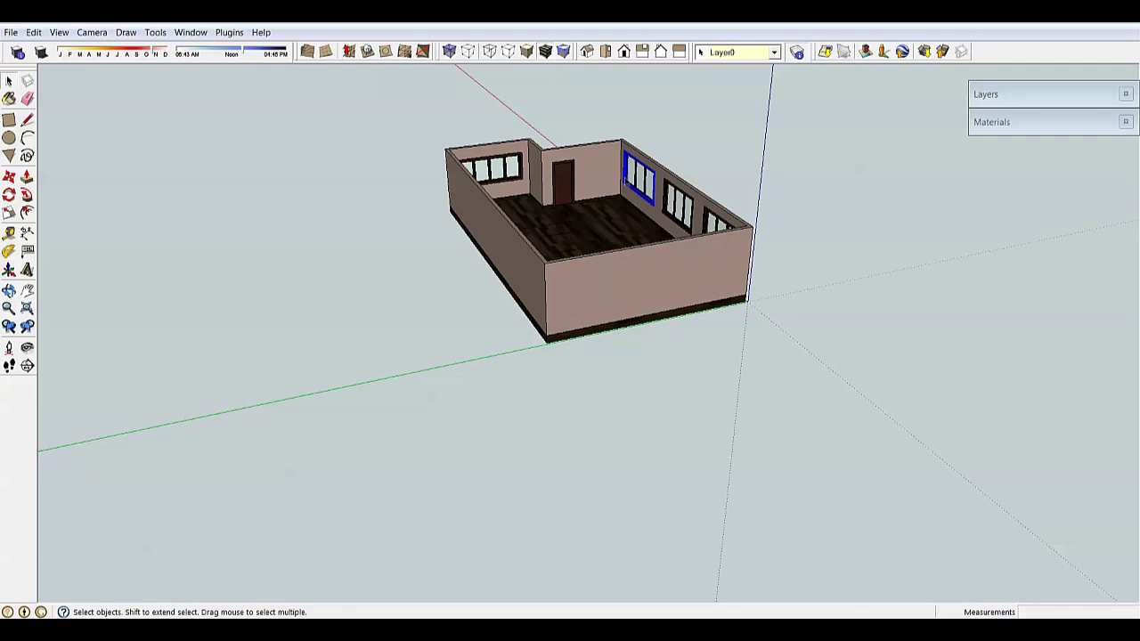
pyautogui.moveTo(639, 188); pyautogui.dragTo(552, 313, button='middle')
pyautogui.scroll(5, 638, 245)
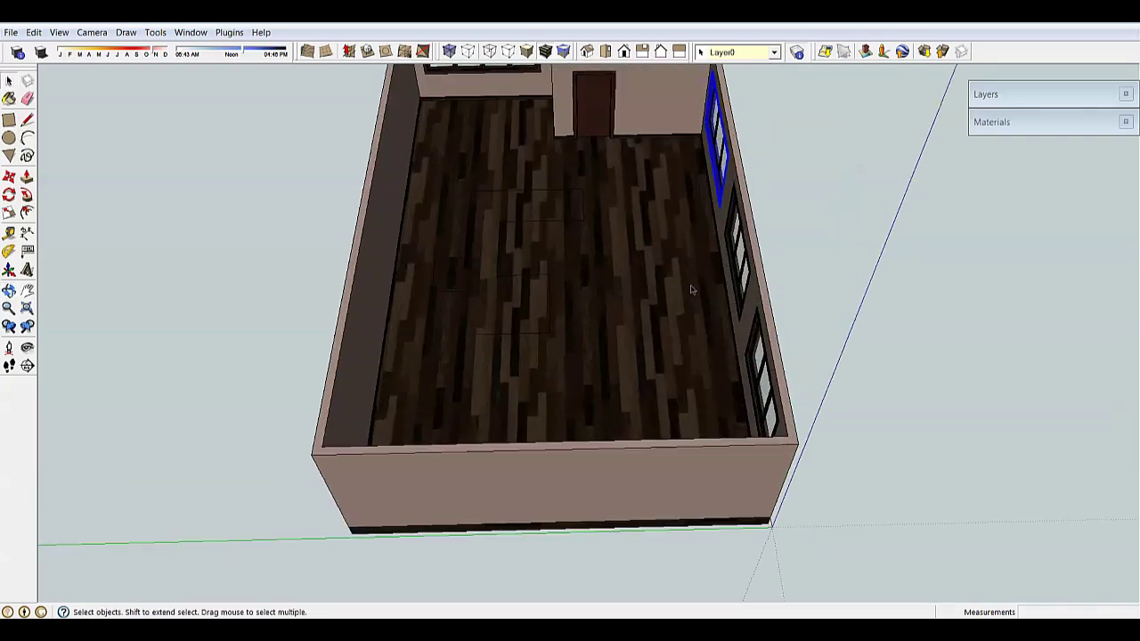
pyautogui.moveTo(692, 290); pyautogui.dragTo(559, 280, button='middle')
pyautogui.scroll(-4, 578, 297)
pyautogui.moveTo(699, 339); pyautogui.dragTo(643, 281, button='middle')
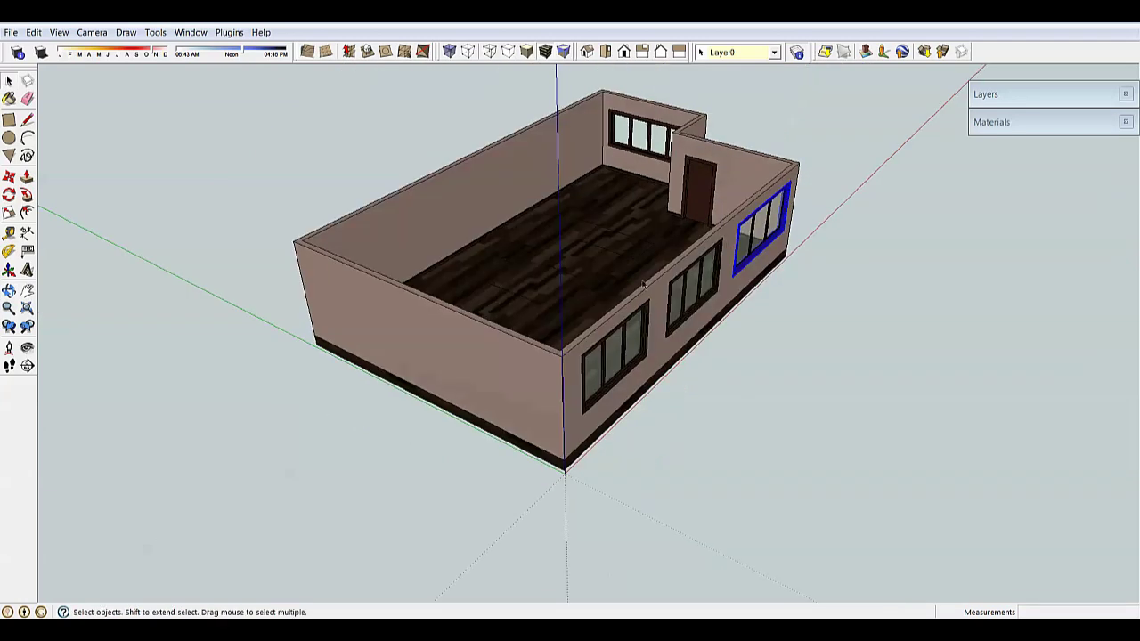
# - Display the model in Monochrome style and examine the building from several angles
pyautogui.click(563, 51)
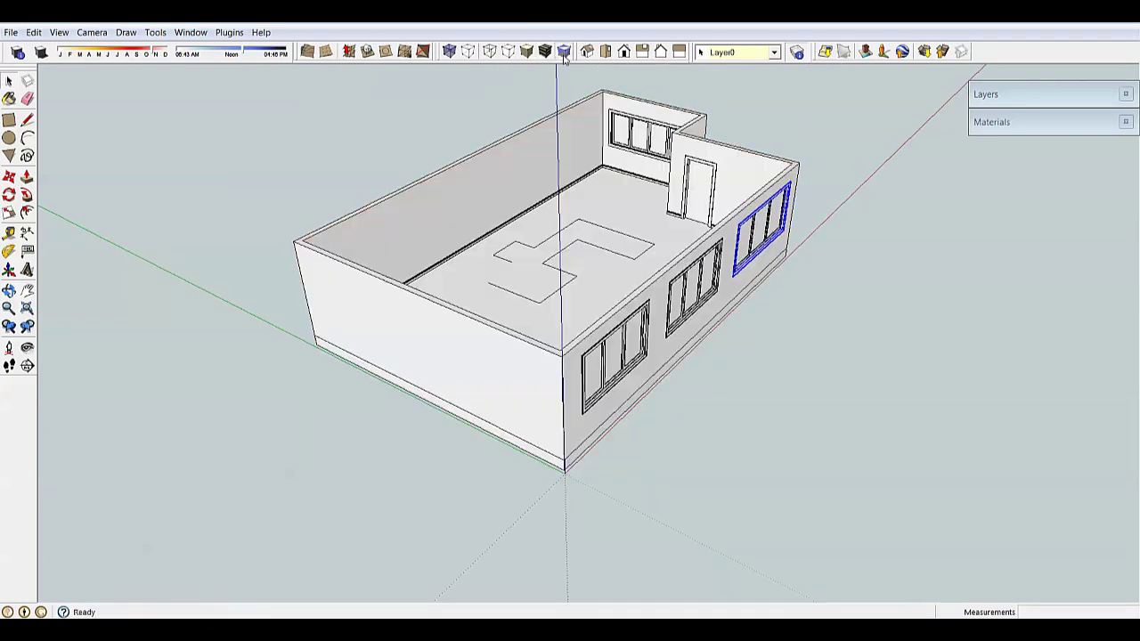
pyautogui.moveTo(636, 204)
pyautogui.mouseDown(button='middle')
pyautogui.moveTo(660, 281)
pyautogui.moveTo(671, 285)
pyautogui.moveTo(674, 266)
pyautogui.mouseUp(button='middle')
pyautogui.scroll(2, 674, 265)
pyautogui.scroll(1, 718, 229)
pyautogui.moveTo(718, 230); pyautogui.dragTo(769, 241, button='middle')
pyautogui.scroll(-3, 769, 242)
pyautogui.scroll(3, 611, 258)
pyautogui.moveTo(611, 258)
pyautogui.mouseDown(button='middle')
pyautogui.moveTo(634, 267)
pyautogui.moveTo(554, 274)
pyautogui.moveTo(593, 303)
pyautogui.moveTo(445, 262)
pyautogui.moveTo(593, 318)
pyautogui.moveTo(514, 283)
pyautogui.mouseUp(button='middle')
pyautogui.scroll(-3, 521, 282)
pyautogui.scroll(2, 522, 281)
# - Select all connected edges of the stepped outline on the floor
pyautogui.tripleClick(522, 281)
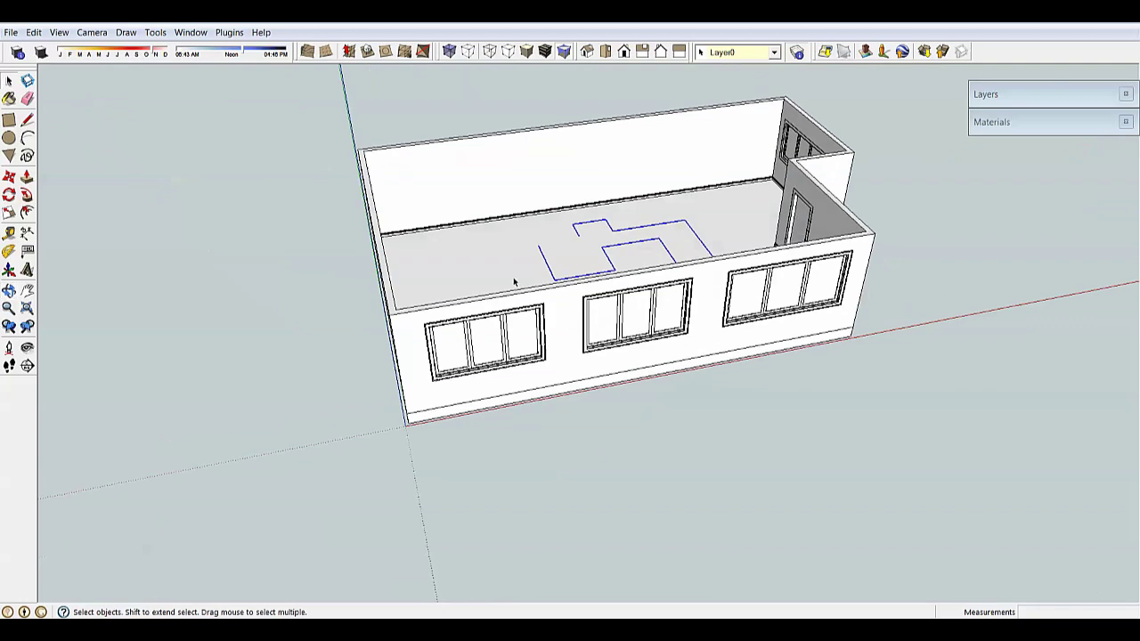
pyautogui.moveTo(668, 271); pyautogui.dragTo(525, 285, button='middle')
pyautogui.scroll(-3, 525, 280)
pyautogui.moveTo(704, 329); pyautogui.dragTo(805, 340, button='middle')
pyautogui.scroll(3, 628, 287)
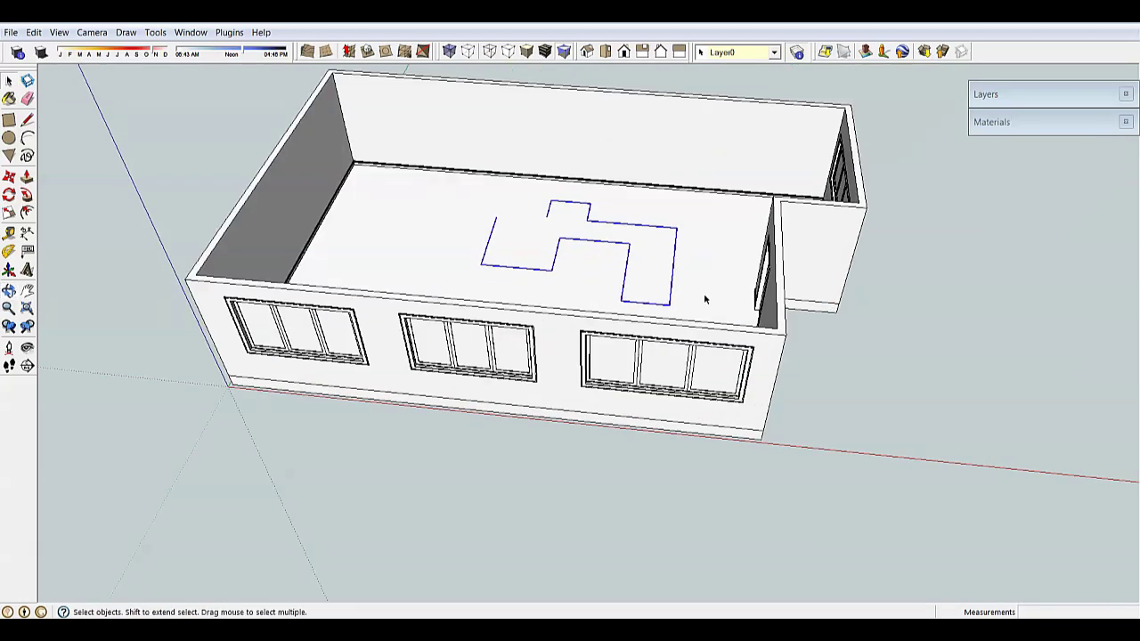
# - Delete the selected stepped outline from the floor
pyautogui.press('Delete')
pyautogui.scroll(-2, 694, 237)
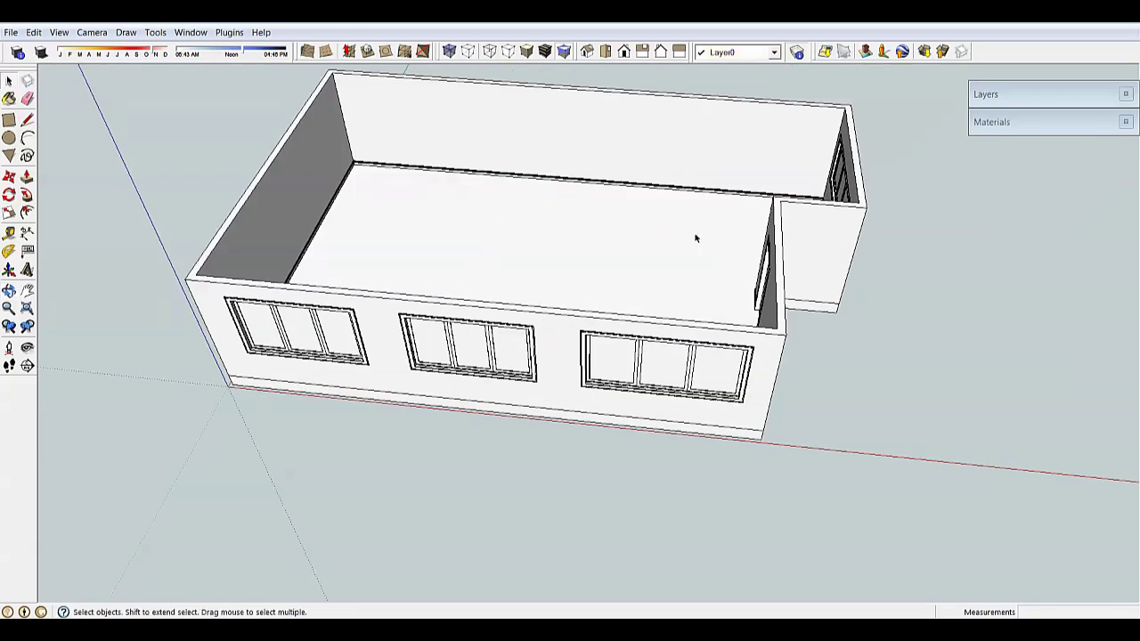
# - Examine the outer walls, windows, door and floor of the room model from several sides
pyautogui.moveTo(613, 221)
pyautogui.mouseDown(button='middle')
pyautogui.moveTo(550, 275)
pyautogui.moveTo(602, 223)
pyautogui.mouseUp(button='middle')
pyautogui.moveTo(455, 303)
pyautogui.mouseDown(button='middle')
pyautogui.moveTo(550, 316)
pyautogui.moveTo(392, 334)
pyautogui.mouseUp(button='middle')
pyautogui.scroll(-2, 534, 316)
pyautogui.moveTo(628, 285)
pyautogui.mouseDown(button='middle')
pyautogui.moveTo(498, 242)
pyautogui.moveTo(544, 326)
pyautogui.moveTo(695, 319)
pyautogui.mouseUp(button='middle')
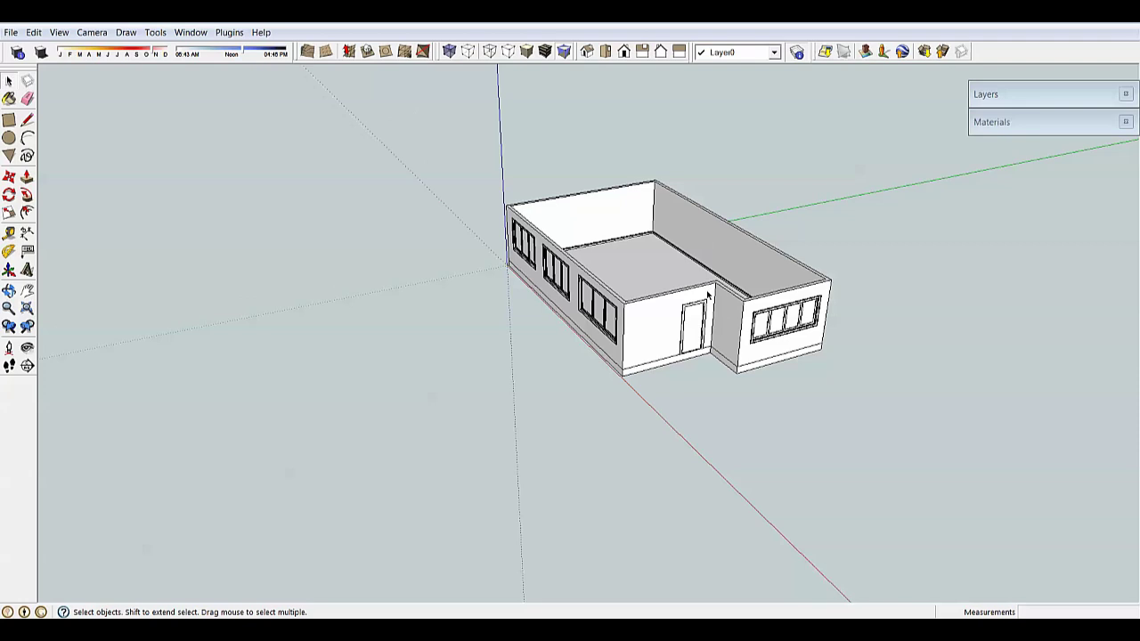
pyautogui.moveTo(521, 227); pyautogui.dragTo(723, 204, button='middle')
pyautogui.scroll(4, 722, 201)
pyautogui.moveTo(680, 302); pyautogui.dragTo(627, 223, button='middle')
pyautogui.scroll(-2, 626, 223)
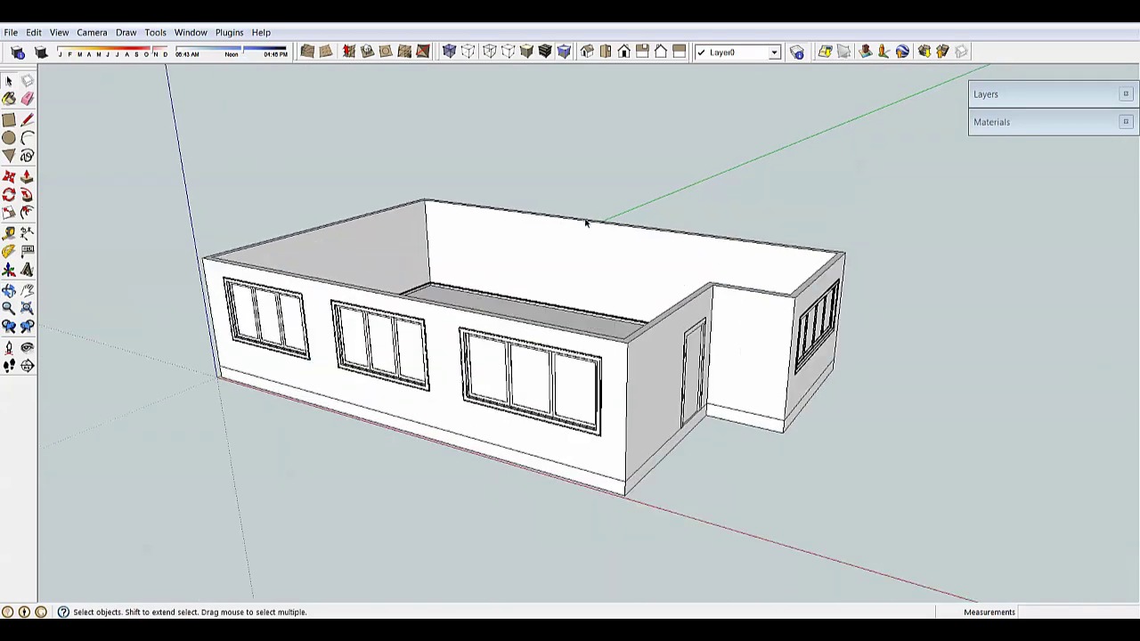
pyautogui.scroll(2, 615, 238)
pyautogui.scroll(-1, 606, 253)
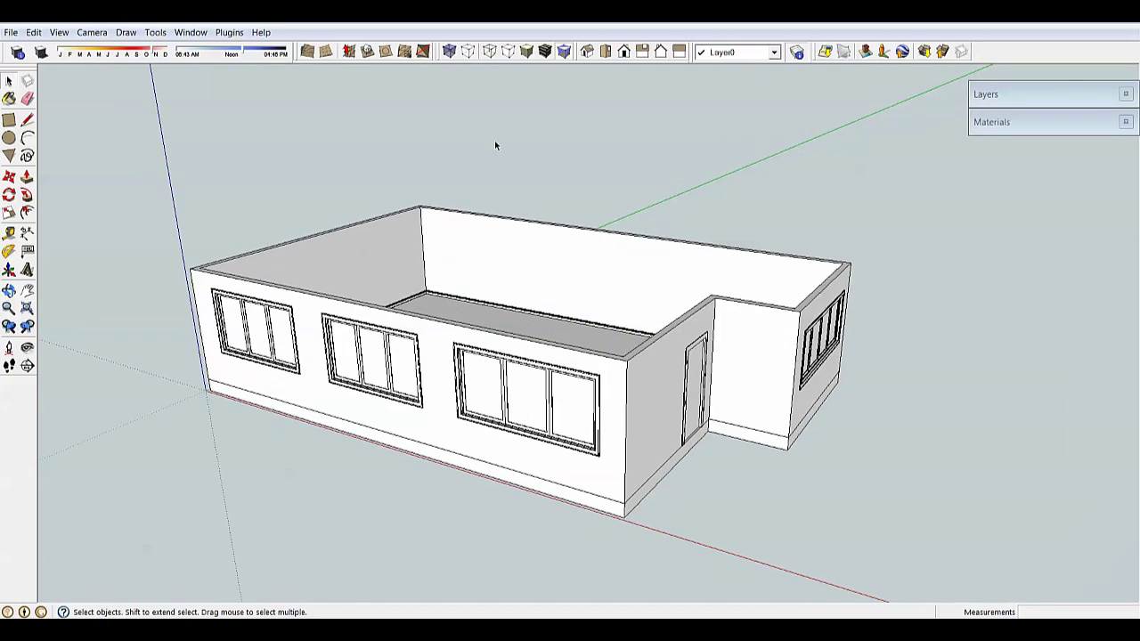
# - Display the model in X-Ray mode, examine the interior through the walls, and turn X-Ray off again
pyautogui.click(450, 52)
pyautogui.moveTo(490, 302); pyautogui.dragTo(512, 250, button='middle')
pyautogui.scroll(-3, 605, 234)
pyautogui.moveTo(678, 311)
pyautogui.mouseDown(button='middle')
pyautogui.moveTo(661, 347)
pyautogui.moveTo(697, 335)
pyautogui.moveTo(687, 329)
pyautogui.mouseUp(button='middle')
pyautogui.scroll(1, 661, 348)
pyautogui.moveTo(360, 363); pyautogui.dragTo(401, 355, button='middle')
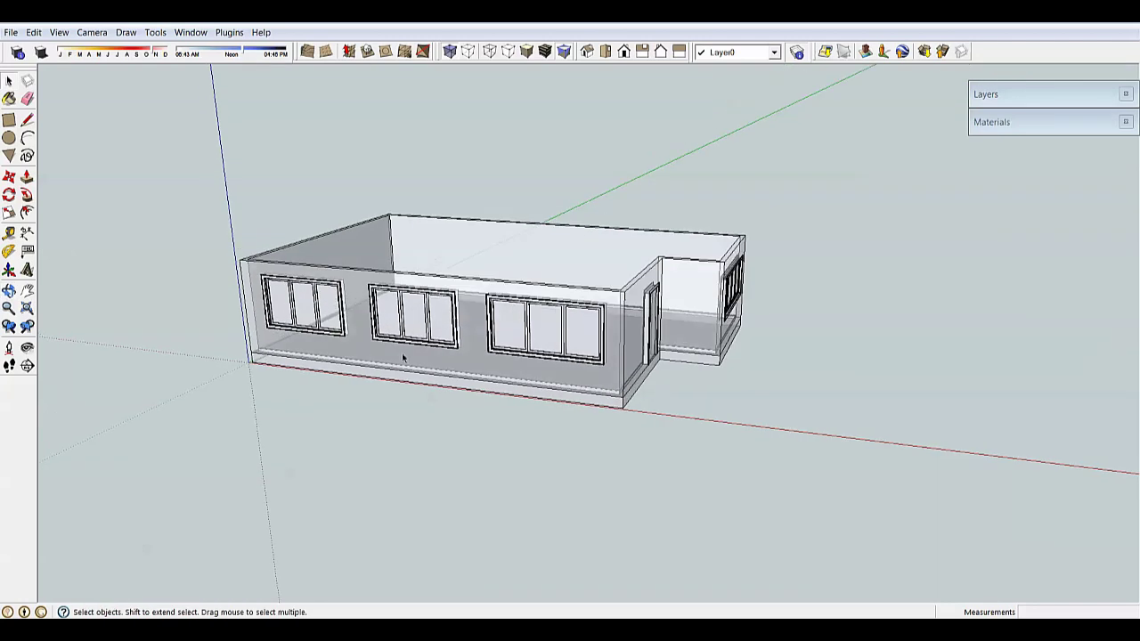
pyautogui.click(546, 336)
pyautogui.moveTo(547, 337); pyautogui.dragTo(548, 263, button='middle')
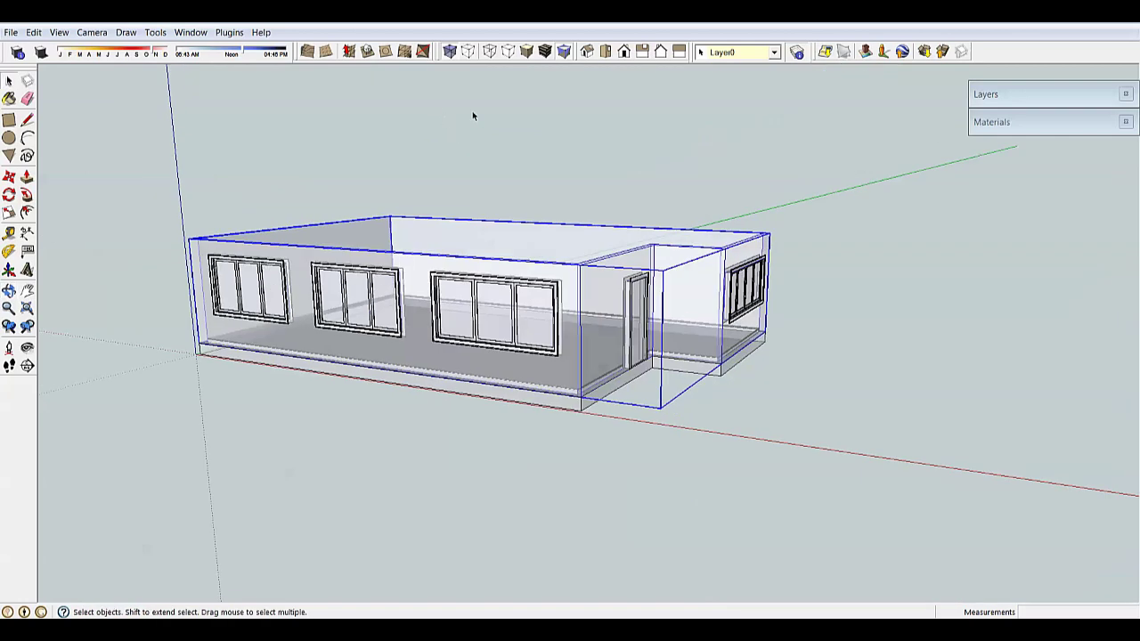
pyautogui.click(449, 52)
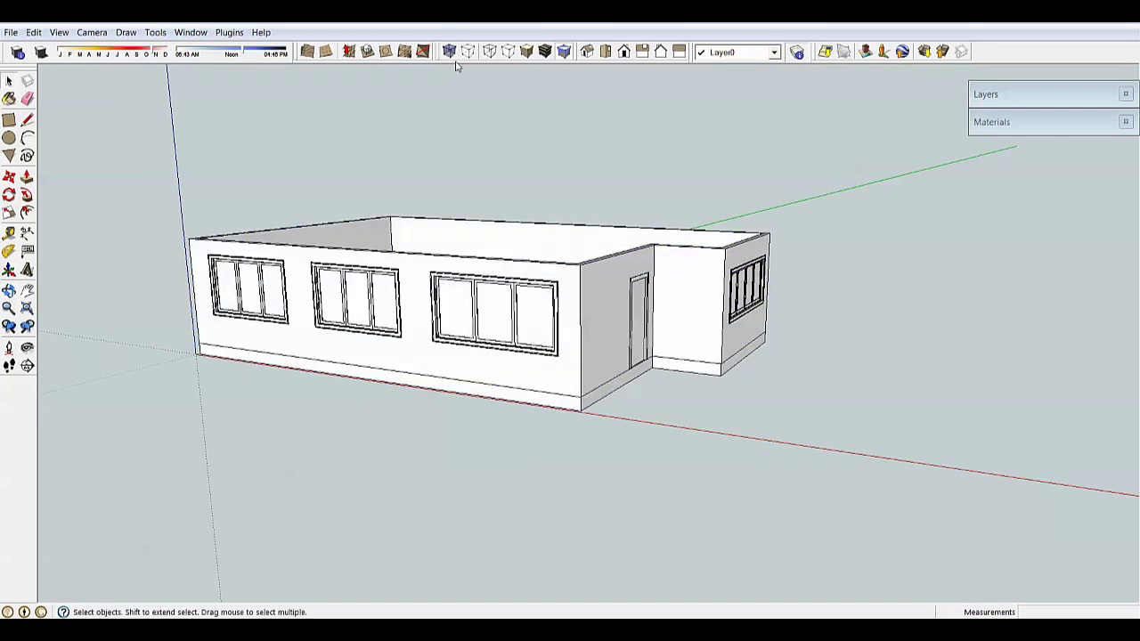
# - Display the model with back edges dashed, examine the hidden edges, and turn the back edges off again
pyautogui.click(469, 52)
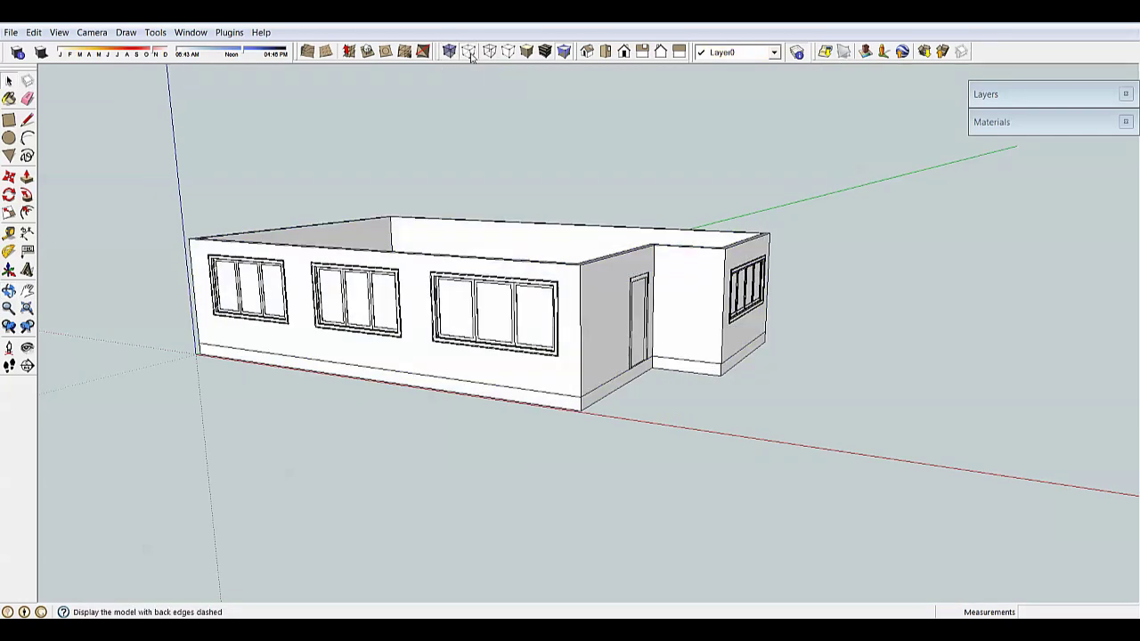
pyautogui.moveTo(636, 237); pyautogui.dragTo(582, 373, button='middle')
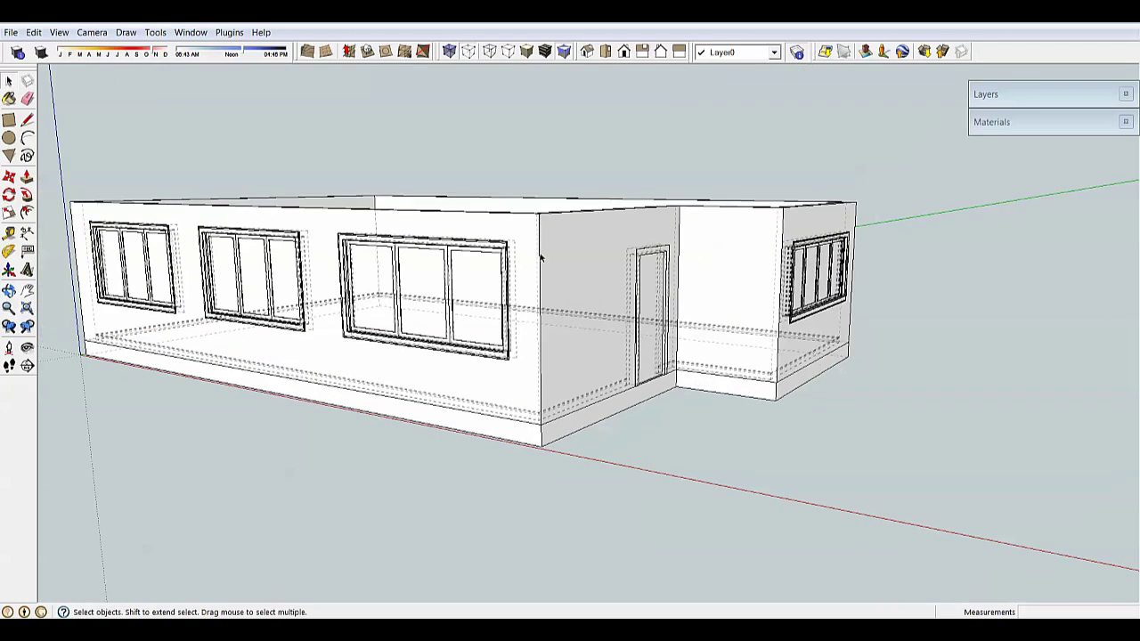
pyautogui.click(470, 51)
pyautogui.moveTo(687, 190); pyautogui.dragTo(736, 233, button='middle')
pyautogui.scroll(-4, 736, 235)
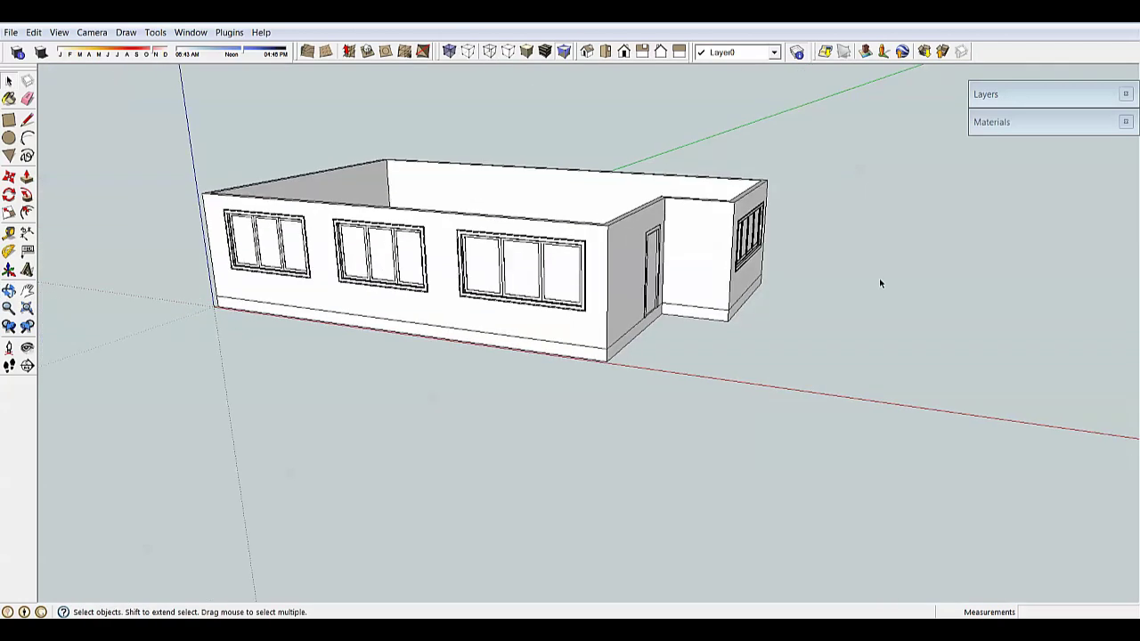
# - Look through the list of available toolbars and close it without changing which ones are enabled
pyautogui.moveTo(881, 282); pyautogui.dragTo(710, 240, button='middle')
pyautogui.scroll(-5, 700, 246)
pyautogui.moveTo(599, 236); pyautogui.dragTo(617, 182, button='middle')
pyautogui.scroll(3, 617, 182)
pyautogui.scroll(4, 656, 267)
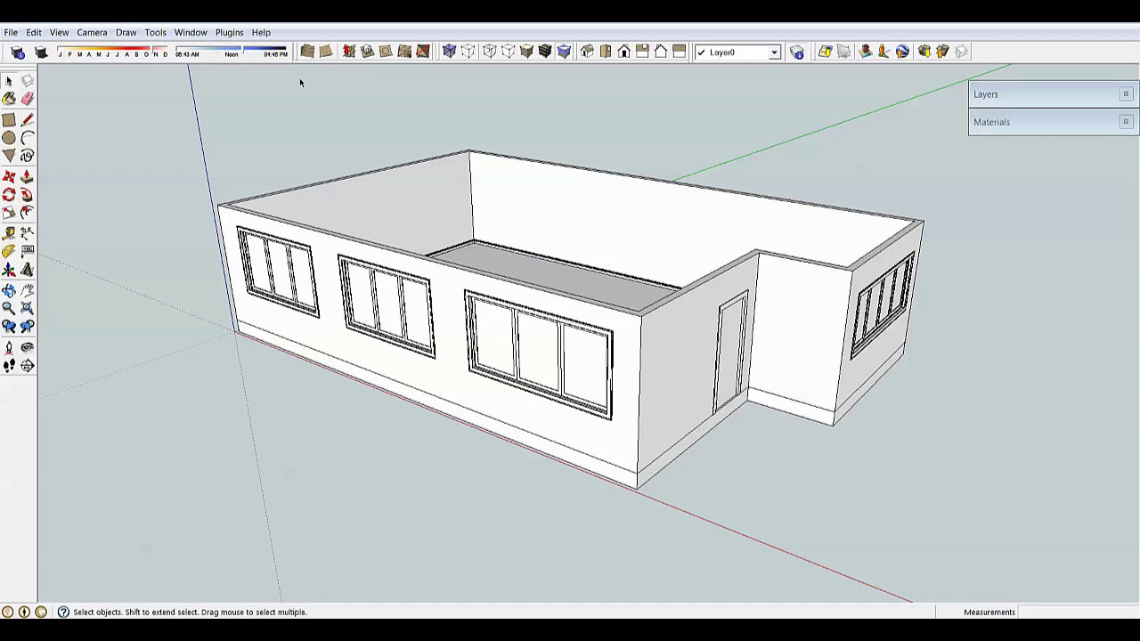
pyautogui.click(59, 33)
pyautogui.moveTo(75, 51)
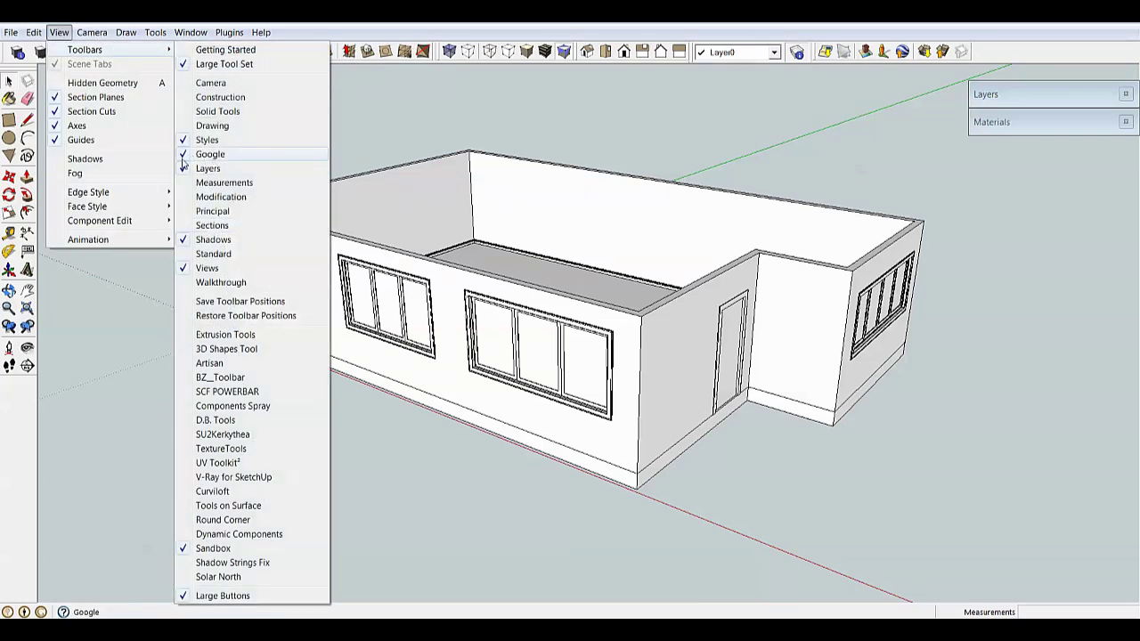
pyautogui.click(913, 44)
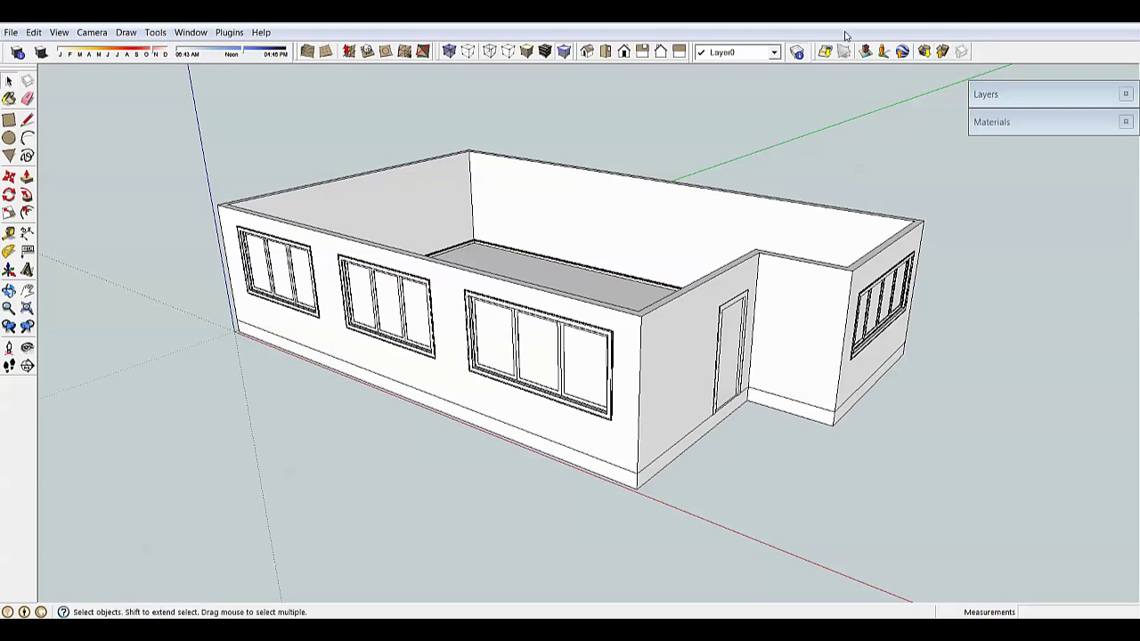
# - Open the 3D Warehouse window and close it again
pyautogui.click(923, 51)
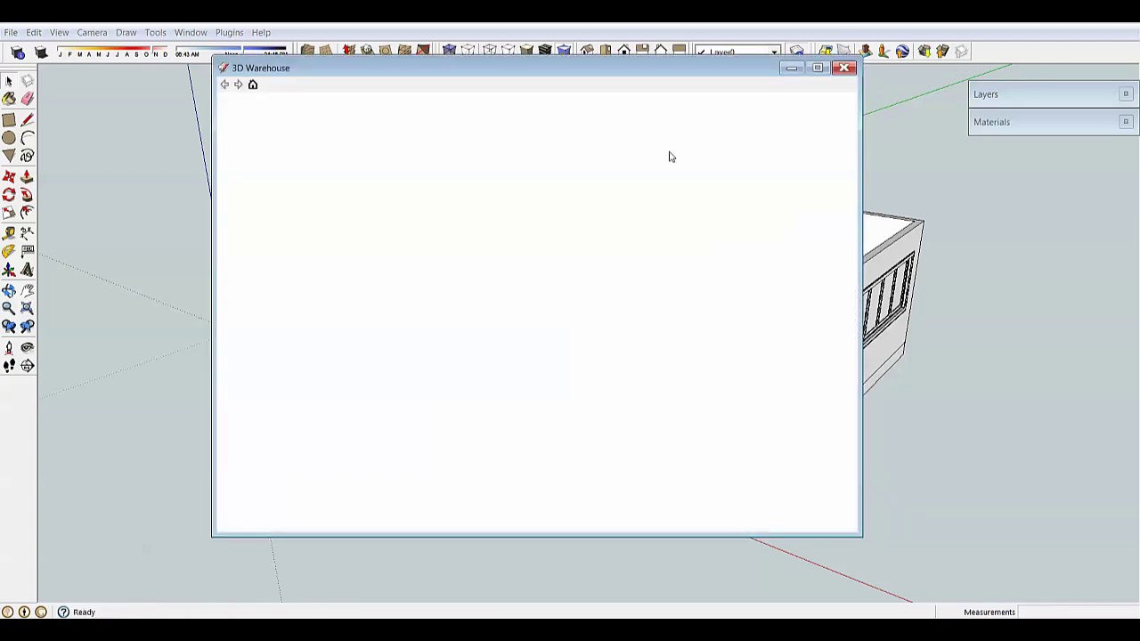
pyautogui.click(844, 68)
# - Check the edge and face counts in the Model Info statistics for the entire model, including nested components
pyautogui.moveTo(829, 157); pyautogui.dragTo(734, 228, button='middle')
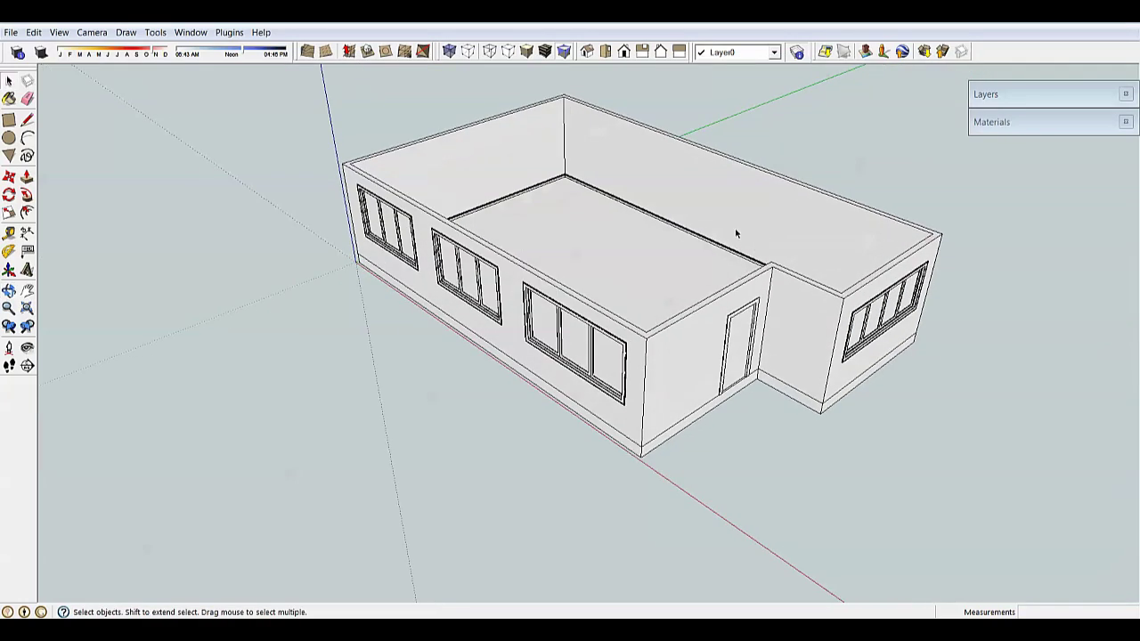
pyautogui.click(197, 33)
pyautogui.click(207, 45)
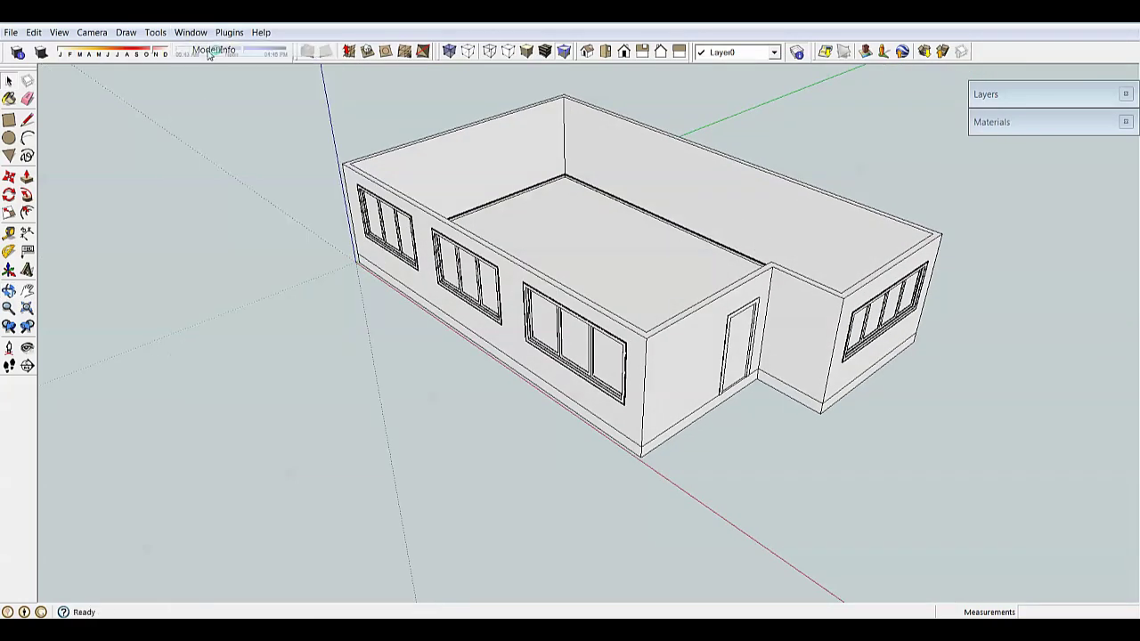
pyautogui.click(96, 113)
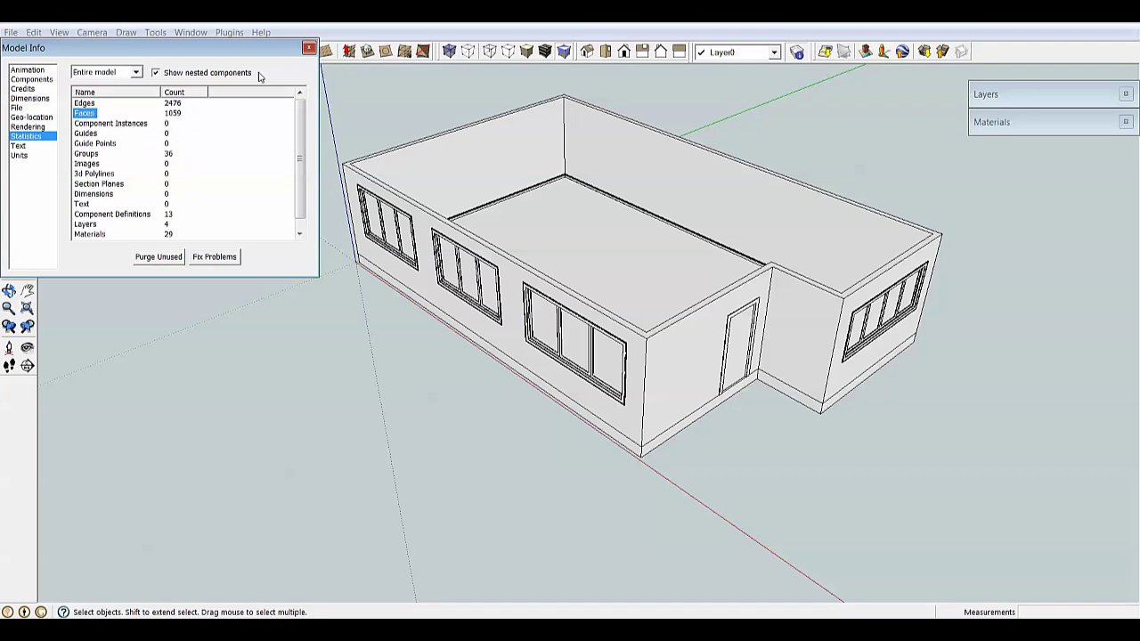
pyautogui.click(309, 47)
# - Open the wall group for editing, select the outer wall face around the door, and leave the group
pyautogui.moveTo(570, 268); pyautogui.dragTo(681, 305, button='middle')
pyautogui.scroll(4, 655, 347)
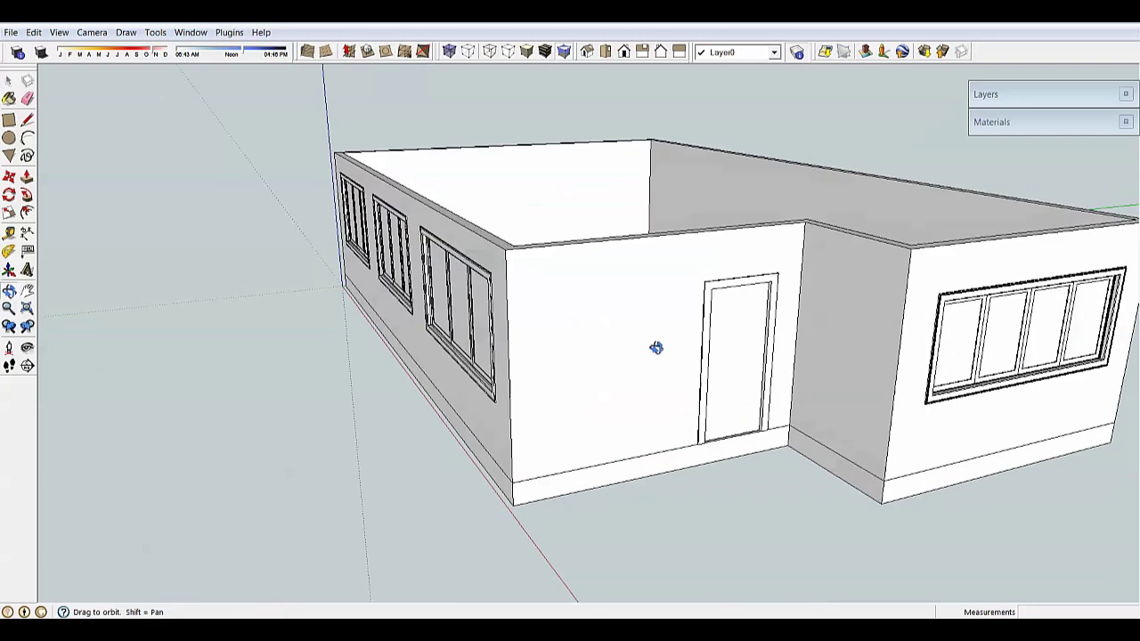
pyautogui.press('space')
pyautogui.scroll(-5, 649, 318)
pyautogui.scroll(3, 649, 318)
pyautogui.click(614, 300)
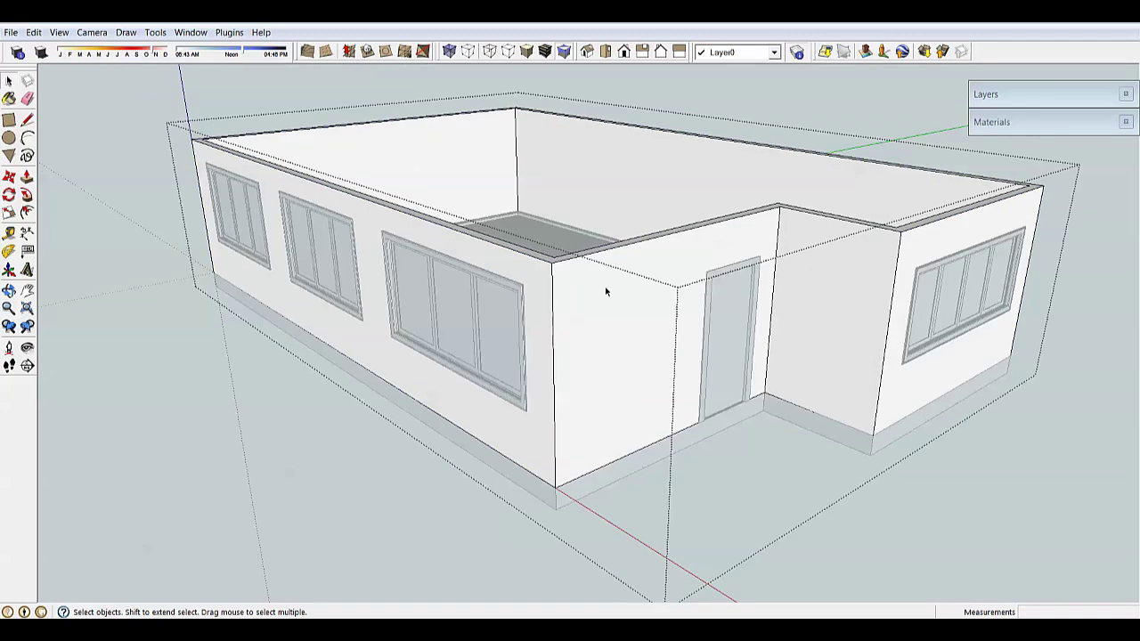
pyautogui.doubleClick(613, 301)
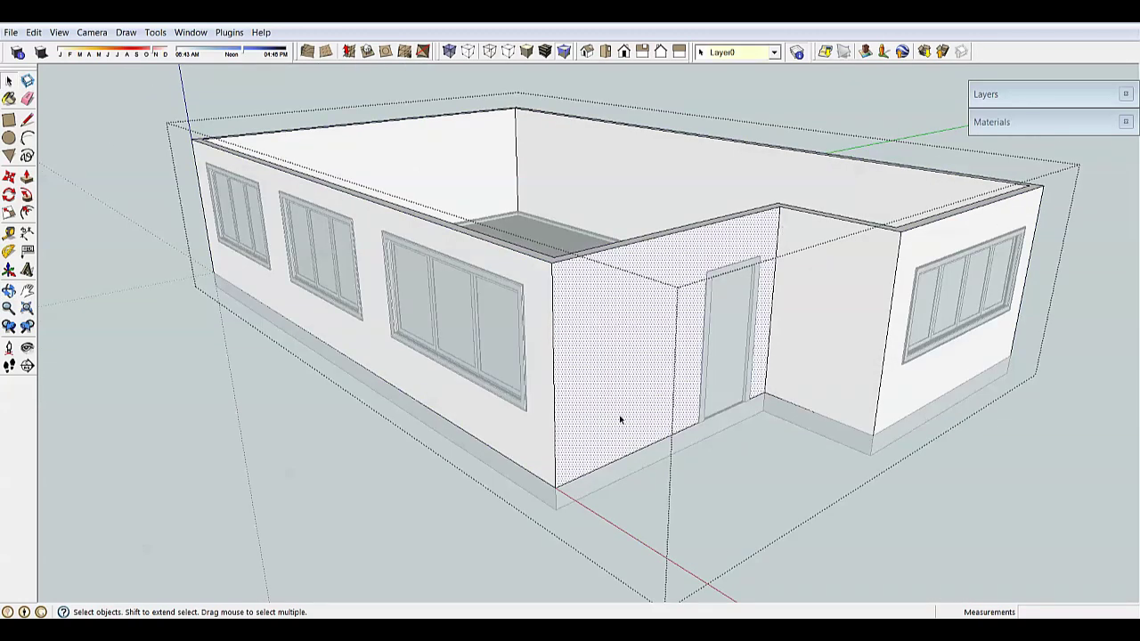
pyautogui.click(741, 484)
pyautogui.scroll(5, 642, 525)
pyautogui.scroll(-6, 594, 424)
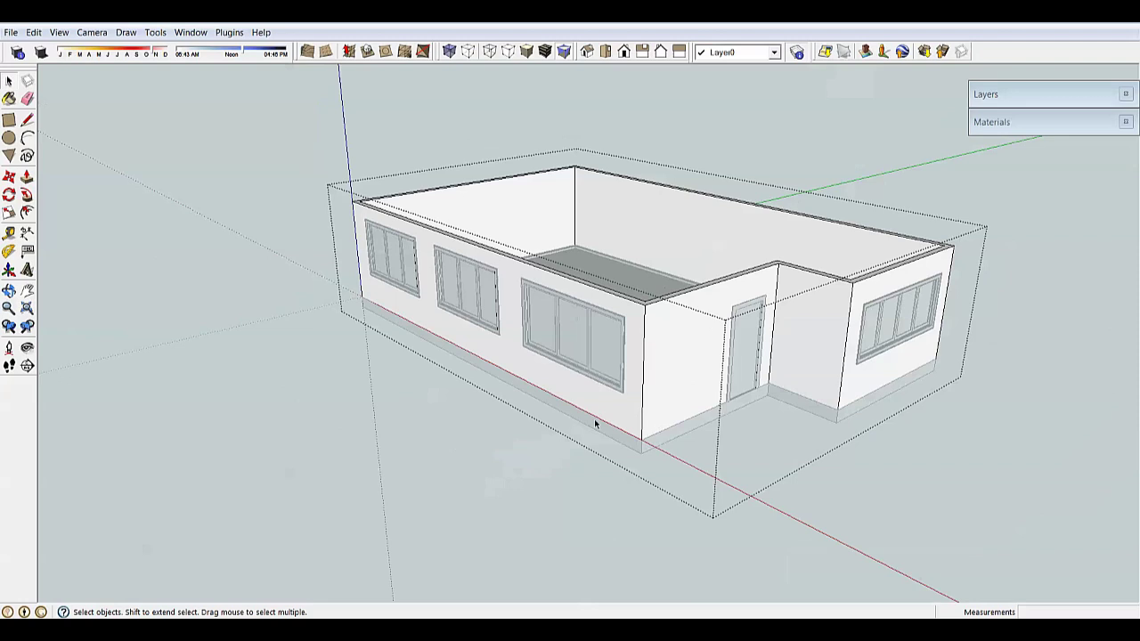
pyautogui.click(566, 441)
# - Examine the building's door side and window wall from several angles and distances
pyautogui.scroll(-2, 633, 394)
pyautogui.scroll(3, 648, 352)
pyautogui.moveTo(741, 360); pyautogui.dragTo(727, 314, button='middle')
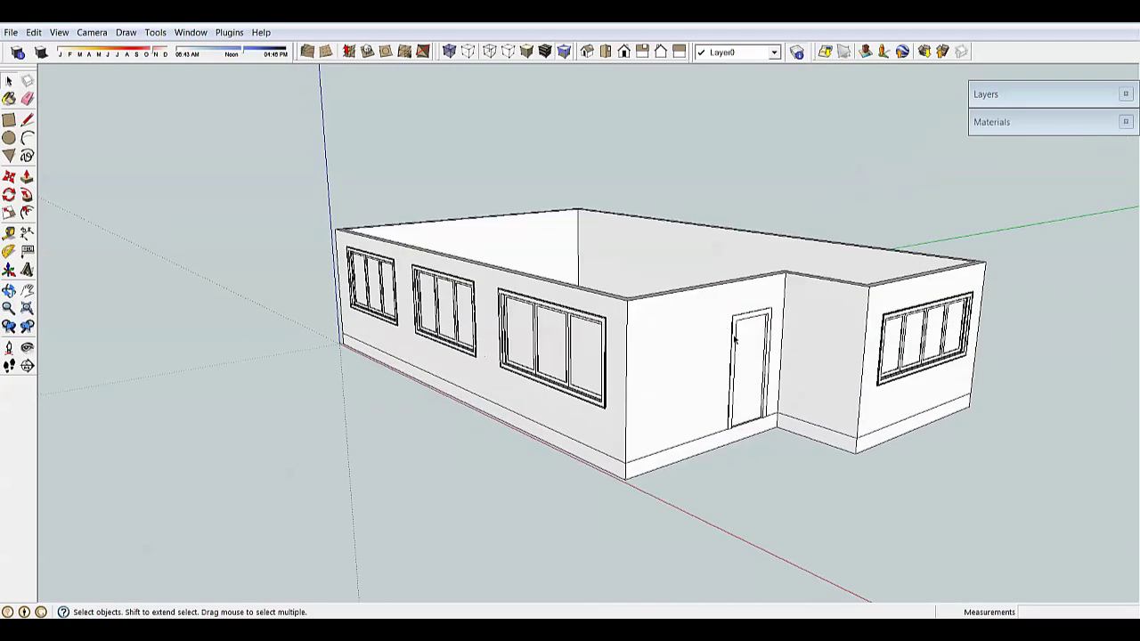
pyautogui.scroll(-3, 725, 313)
pyautogui.moveTo(885, 368); pyautogui.dragTo(739, 357, button='middle')
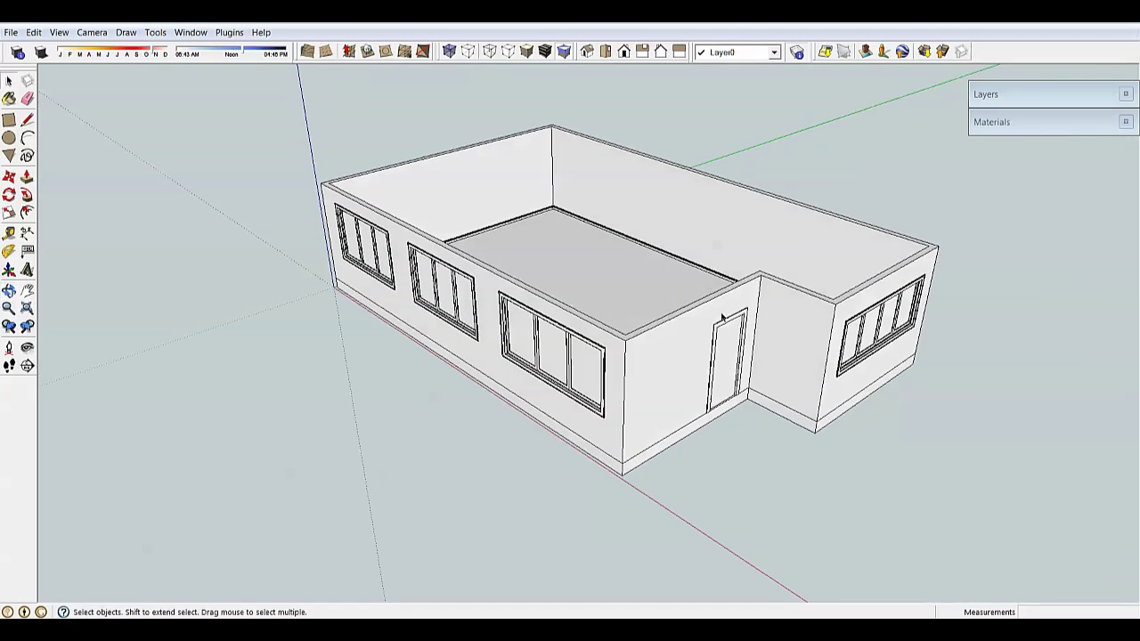
pyautogui.scroll(-2, 744, 337)
pyautogui.scroll(1, 737, 342)
pyautogui.moveTo(619, 348); pyautogui.dragTo(660, 360, button='middle')
pyautogui.scroll(4, 655, 372)
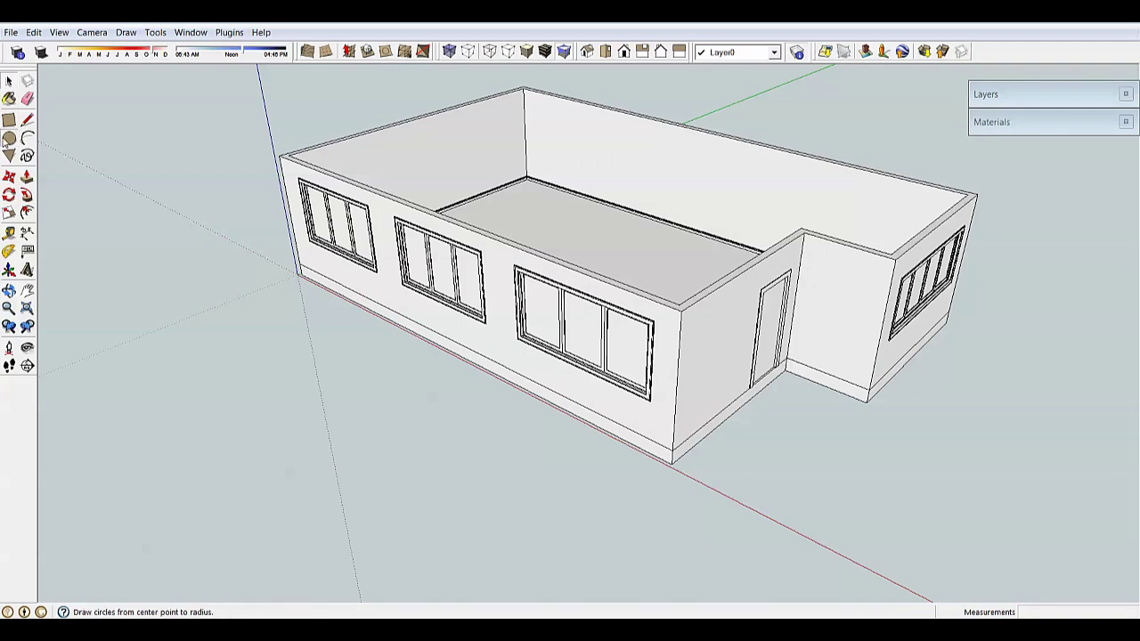
# - Draw a circle of about 23" radius on the ground before the window wall and push/pull it up about 95 1/2" into a cylinder
pyautogui.click(9, 138)
pyautogui.click(384, 452)
pyautogui.click(419, 436)
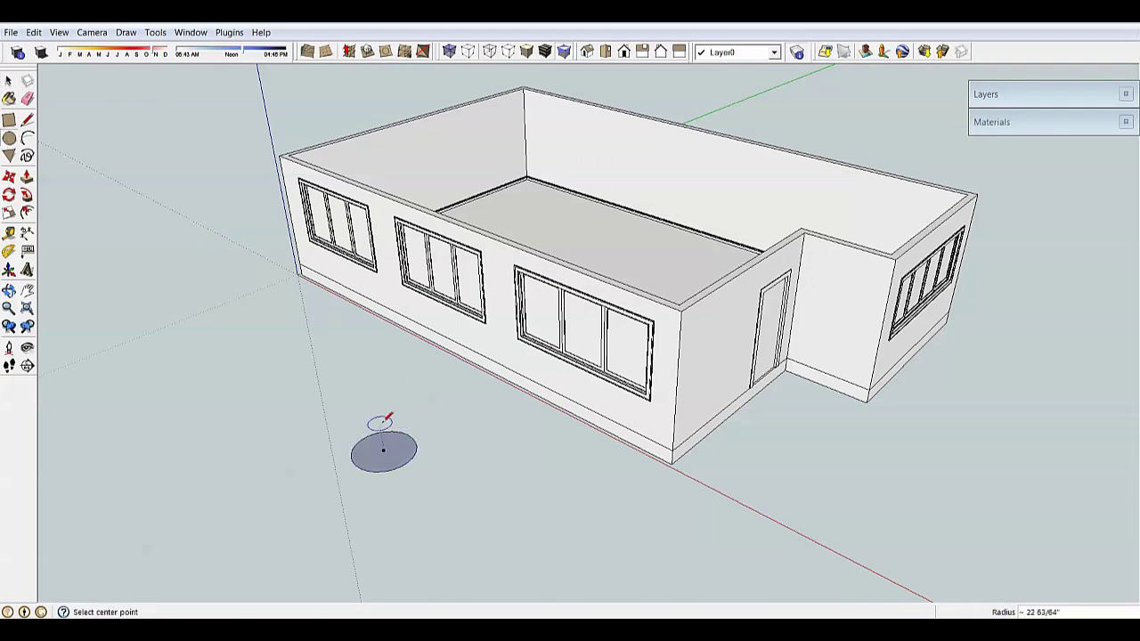
pyautogui.click(28, 177)
pyautogui.click(404, 459)
pyautogui.click(389, 343)
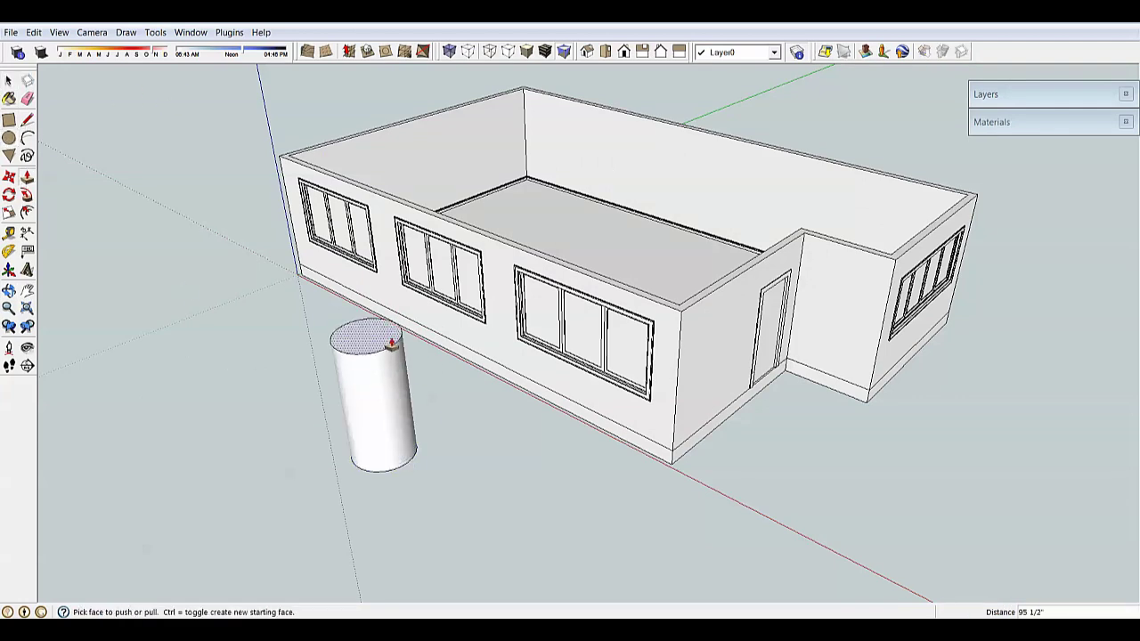
# - Select the cylinder's smooth curved side surface, followed by its circular top face
pyautogui.moveTo(392, 349); pyautogui.dragTo(419, 309, button='middle')
pyautogui.press('space')
pyautogui.click(430, 325)
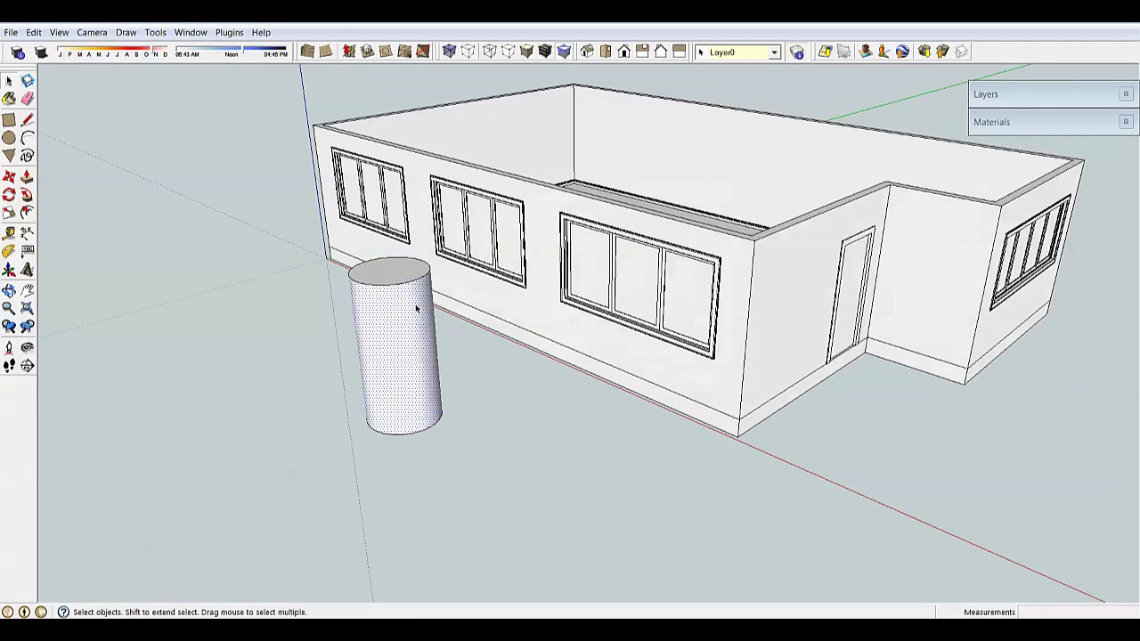
pyautogui.click(404, 272)
# - Select the whole cylinder and set its Soften Edges angle to 0.0 degrees
pyautogui.moveTo(419, 403)
pyautogui.mouseDown(button='middle')
pyautogui.moveTo(387, 313)
pyautogui.moveTo(415, 451)
pyautogui.moveTo(425, 330)
pyautogui.moveTo(419, 354)
pyautogui.moveTo(408, 342)
pyautogui.mouseUp(button='middle')
pyautogui.tripleClick(405, 315)
pyautogui.rightClick(410, 345)
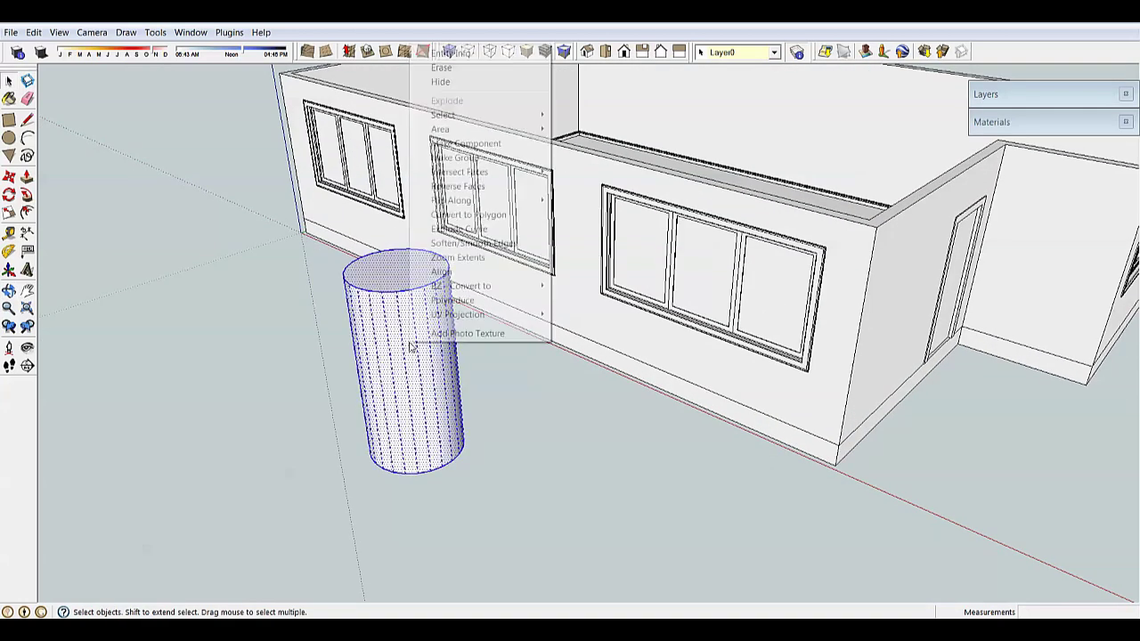
pyautogui.click(457, 244)
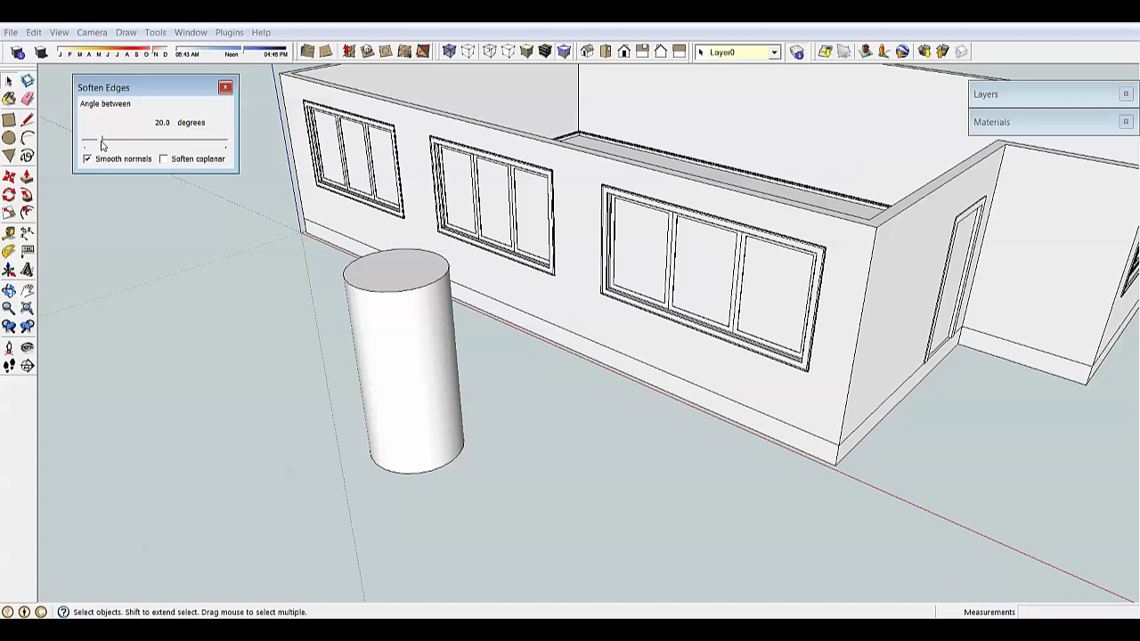
pyautogui.moveTo(102, 142); pyautogui.dragTo(29, 145)
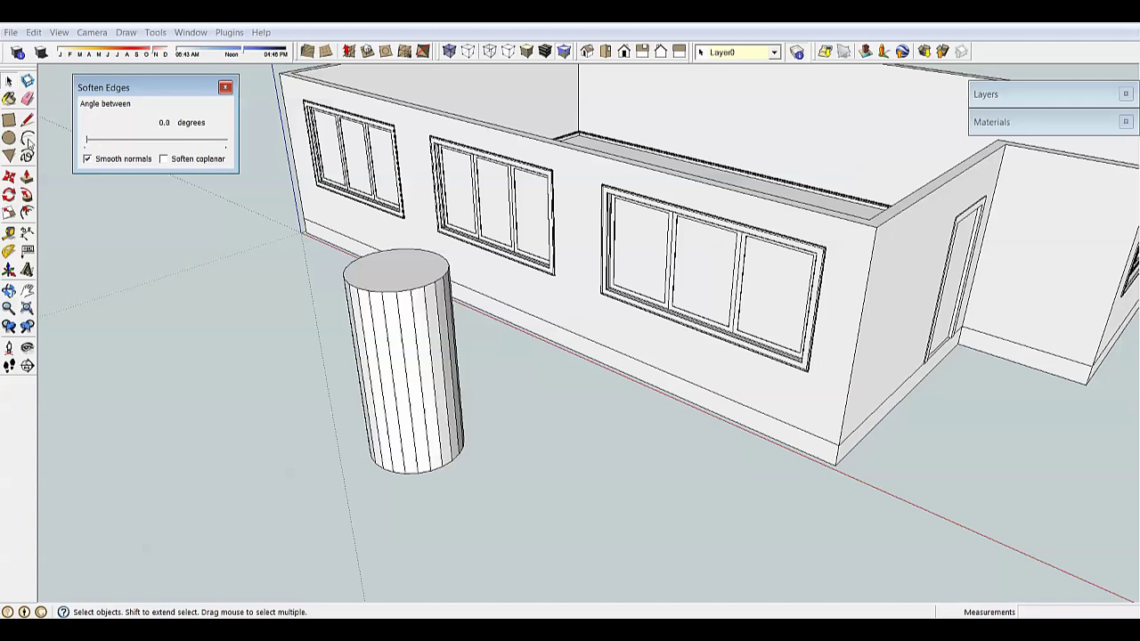
pyautogui.click(225, 88)
# - Examine the cylinder's individual side facets from several angles and delete the whole cylinder
pyautogui.click(432, 347)
pyautogui.moveTo(432, 348); pyautogui.dragTo(395, 333, button='middle')
pyautogui.click(271, 349)
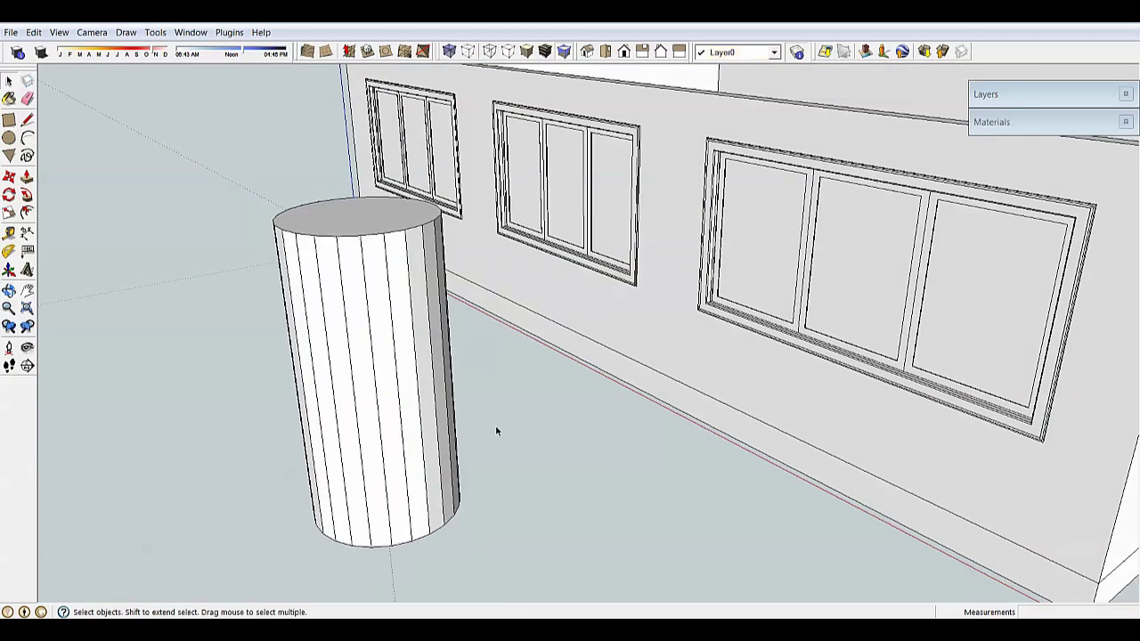
pyautogui.moveTo(496, 431); pyautogui.dragTo(383, 451, button='middle')
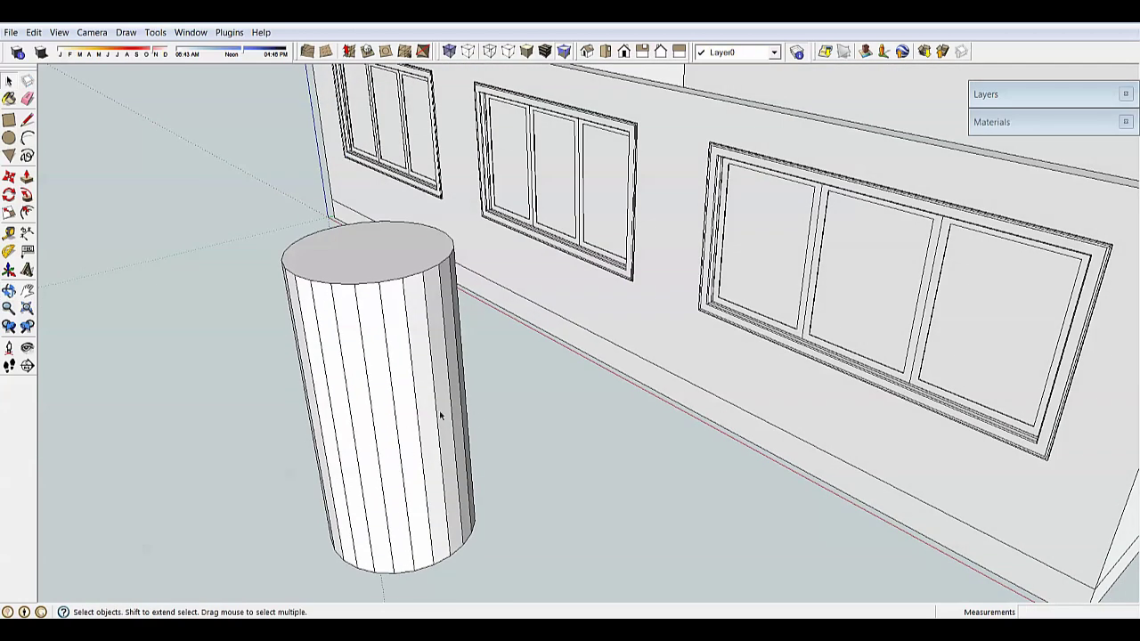
pyautogui.moveTo(416, 392); pyautogui.dragTo(406, 448, button='middle')
pyautogui.scroll(3, 405, 448)
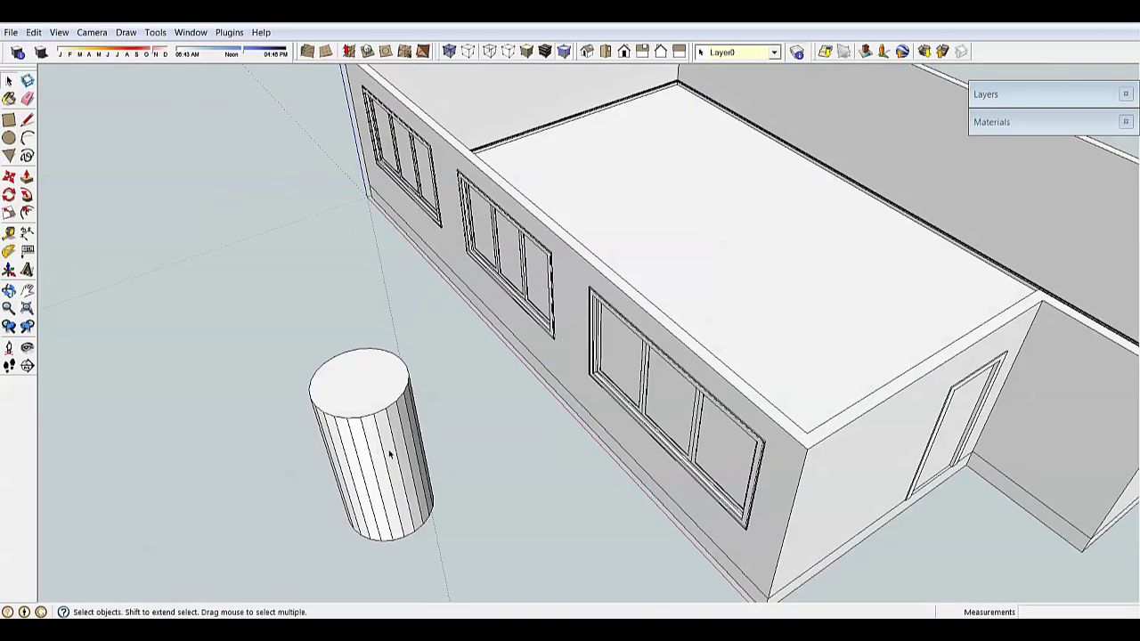
pyautogui.click(389, 454)
pyautogui.press('Delete')
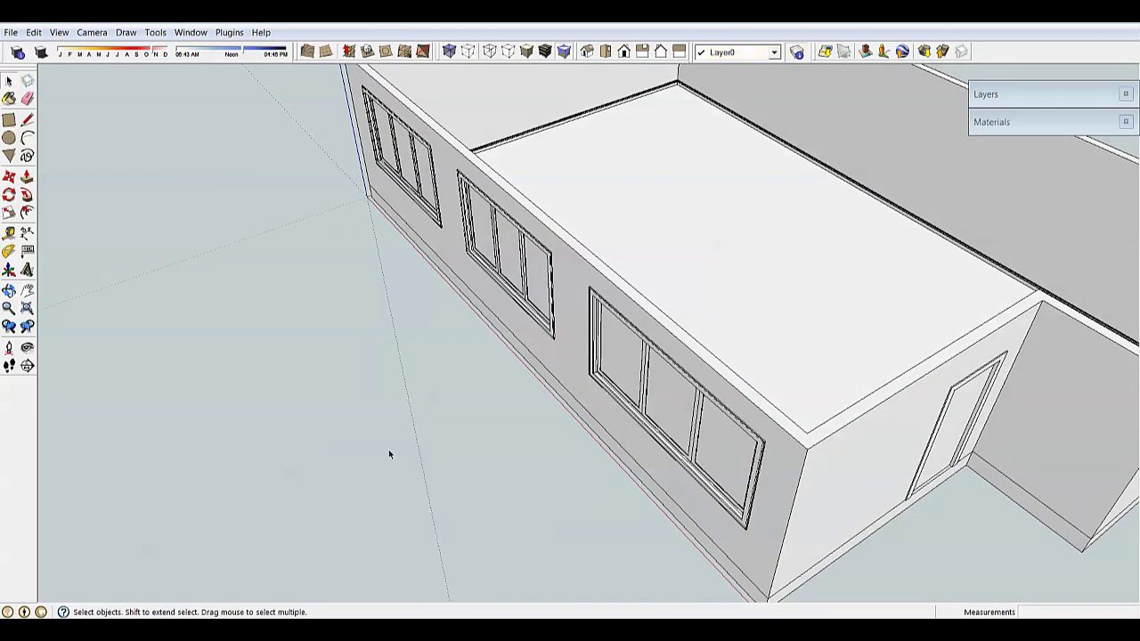
# - Examine the lower corner of a window frame up close and the whole room model from outside
pyautogui.scroll(8, 736, 320)
pyautogui.scroll(3, 615, 310)
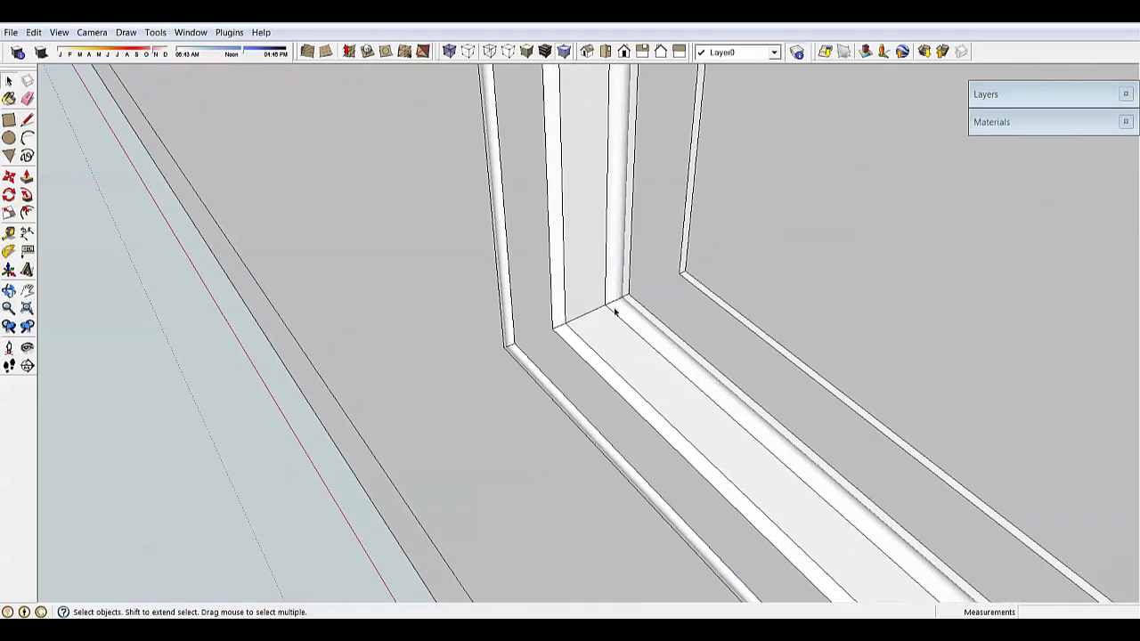
pyautogui.moveTo(633, 352); pyautogui.dragTo(628, 304, button='middle')
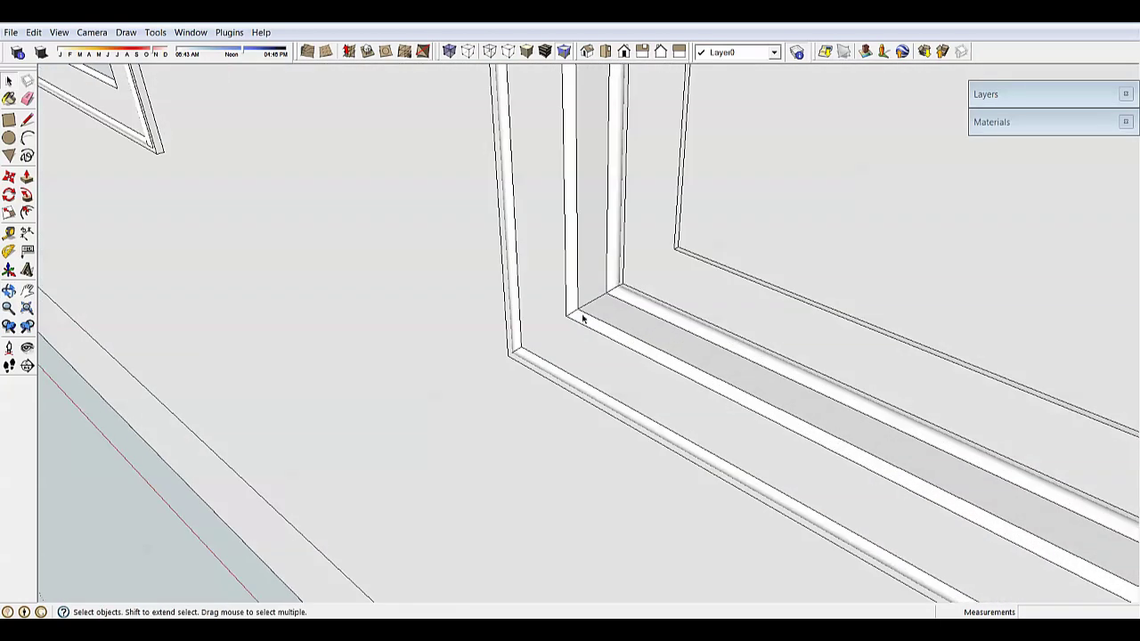
pyautogui.scroll(-10, 584, 319)
pyautogui.moveTo(543, 331); pyautogui.dragTo(734, 261, button='middle')
pyautogui.moveTo(669, 300); pyautogui.dragTo(738, 303, button='middle')
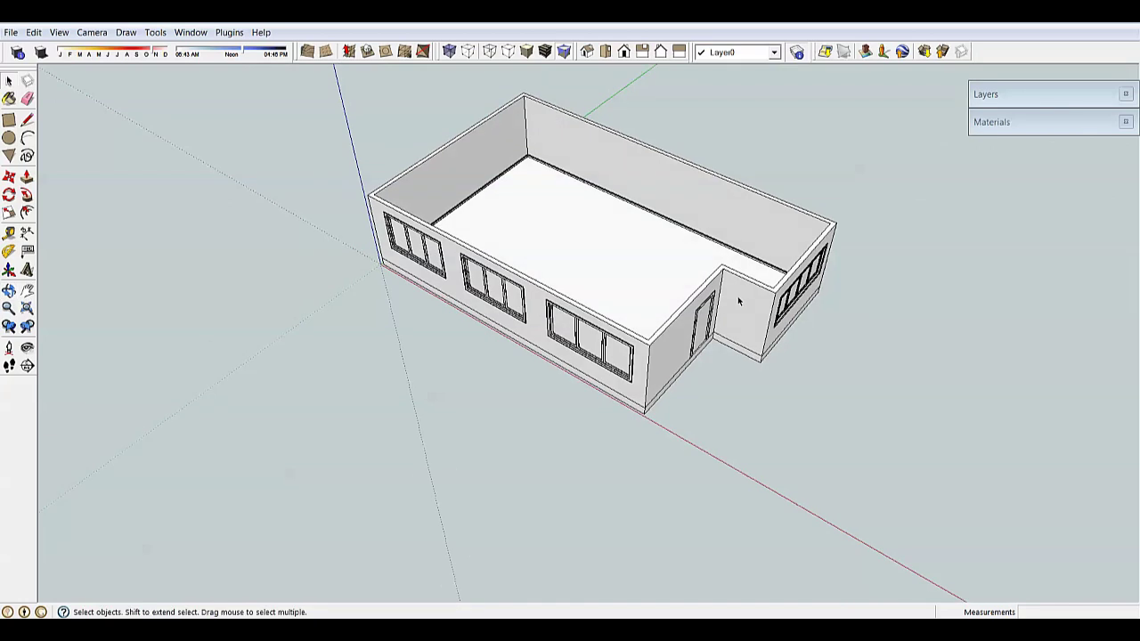
pyautogui.scroll(-3, 547, 296)
pyautogui.scroll(3, 677, 143)
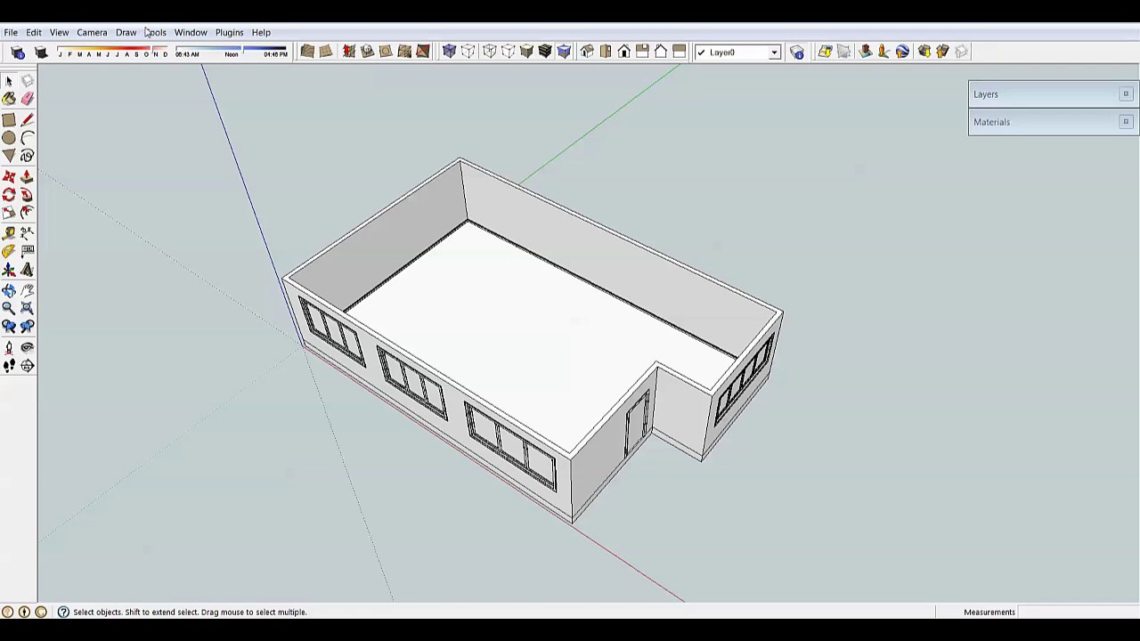
# - Search the 3D Warehouse for "panton" and look through the first page of chair models
pyautogui.click(930, 51)
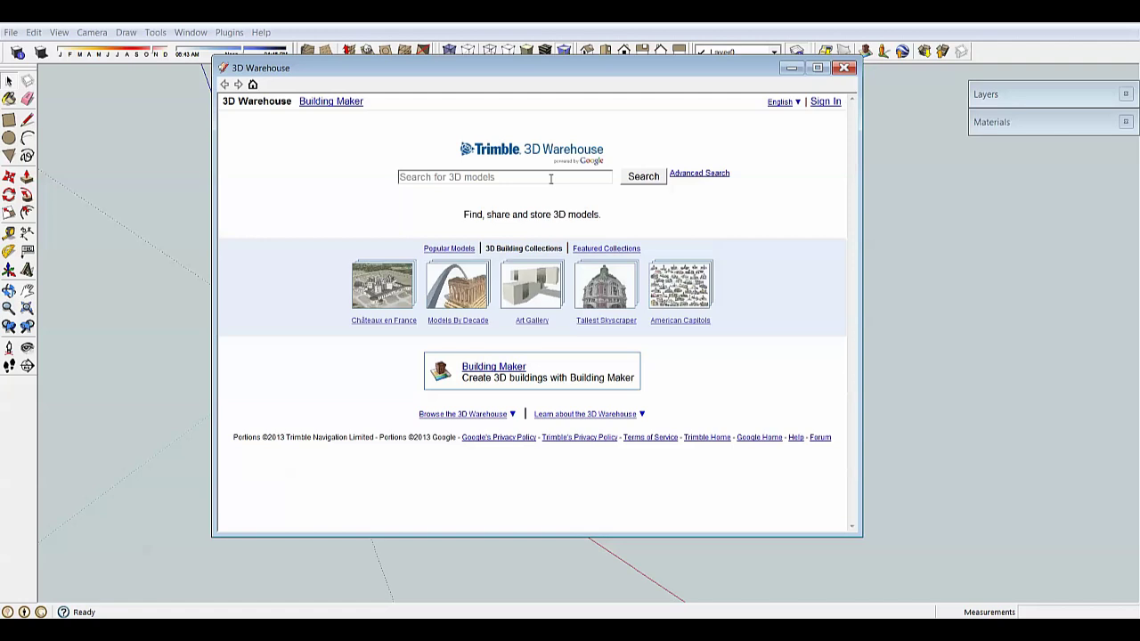
pyautogui.click(551, 178)
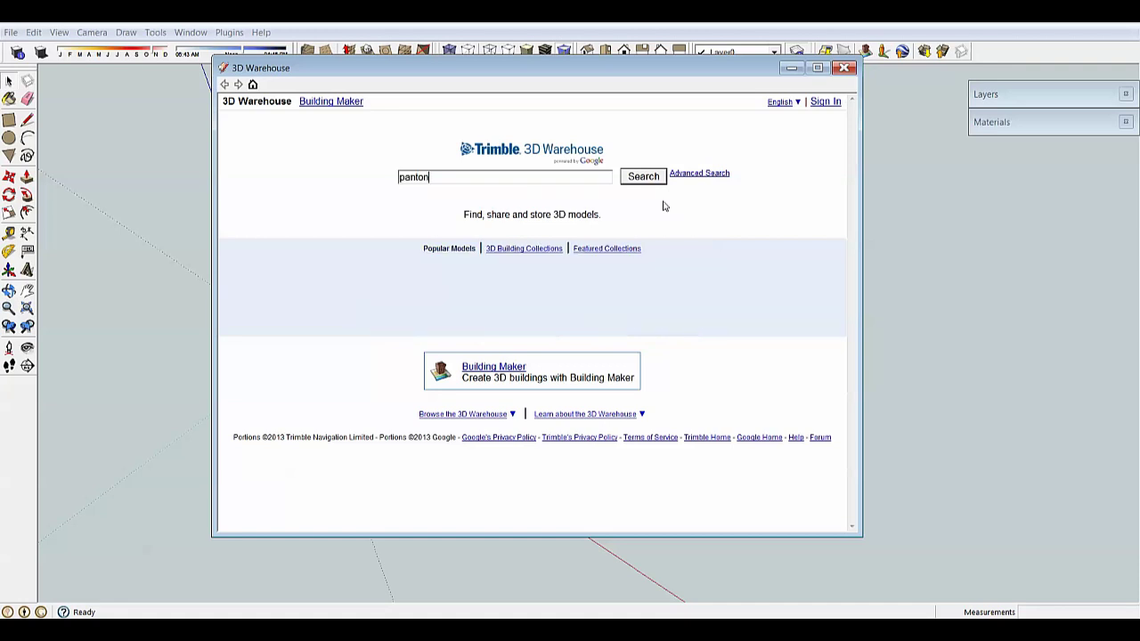
pyautogui.press('Return')
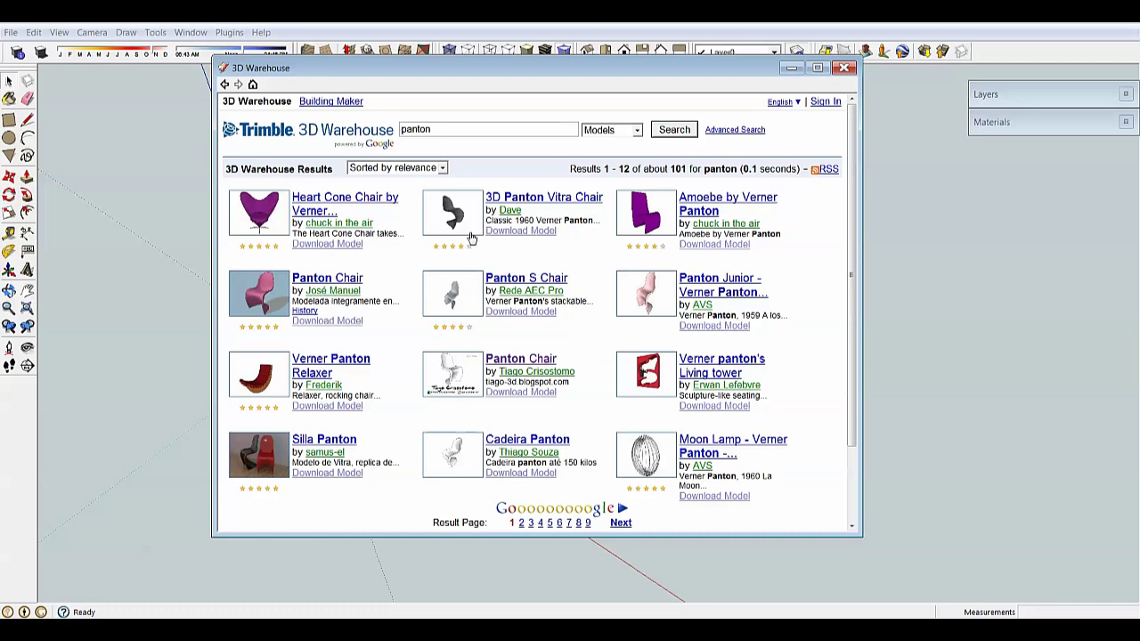
pyautogui.scroll(-3, 530, 319)
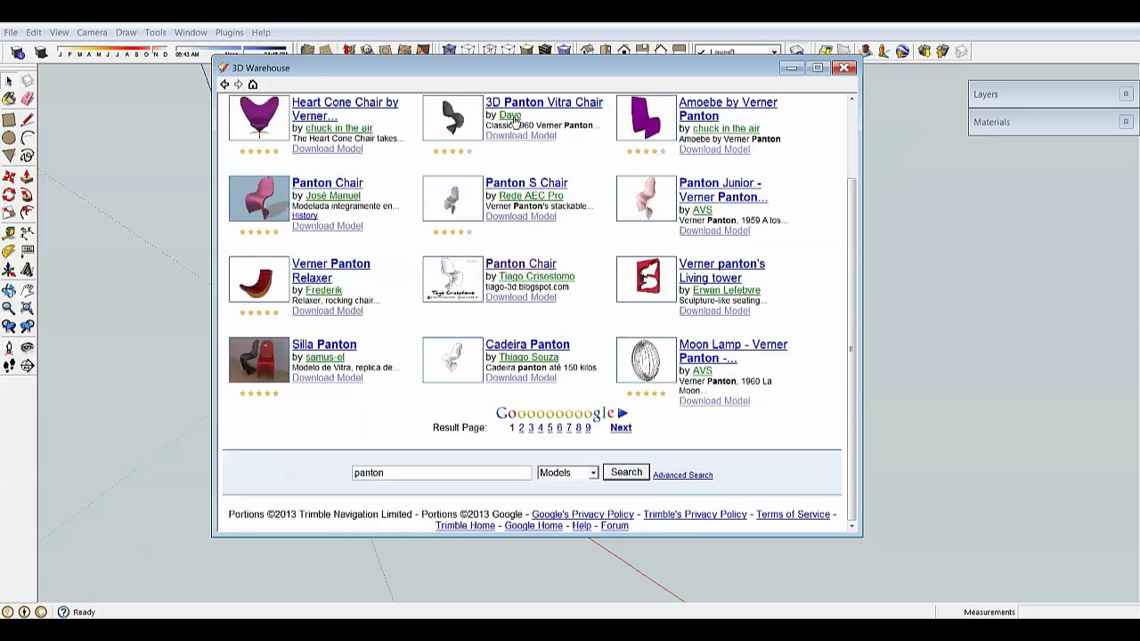
pyautogui.scroll(2, 515, 119)
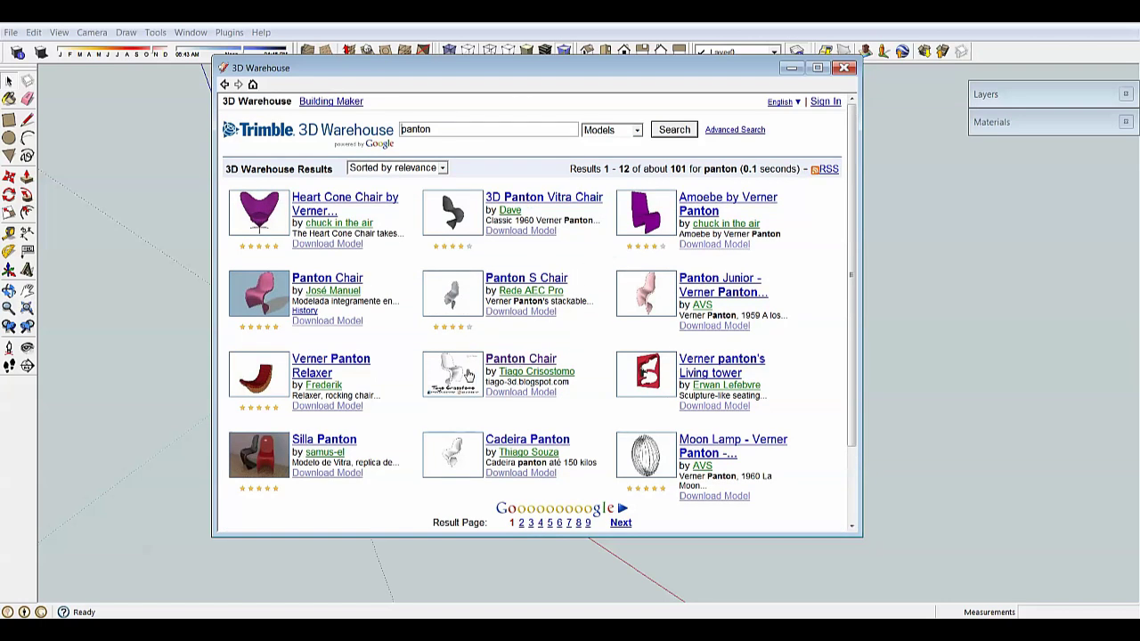
# - Open the "Panton Chair" model with the white chair thumbnail and rotate its 3D preview
pyautogui.click(539, 359)
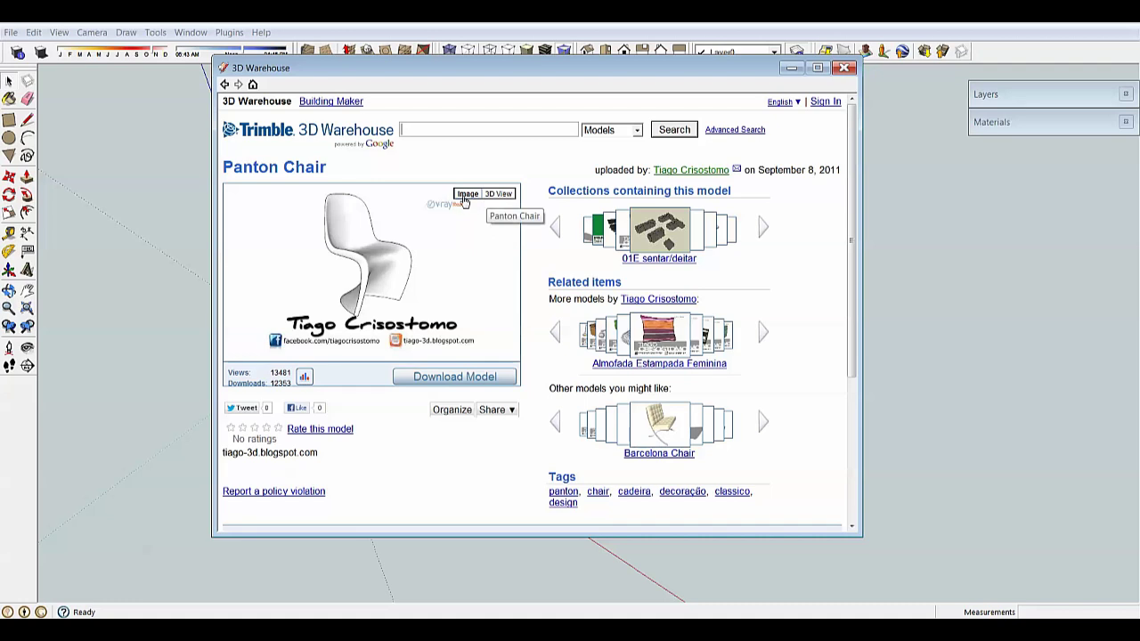
pyautogui.click(504, 194)
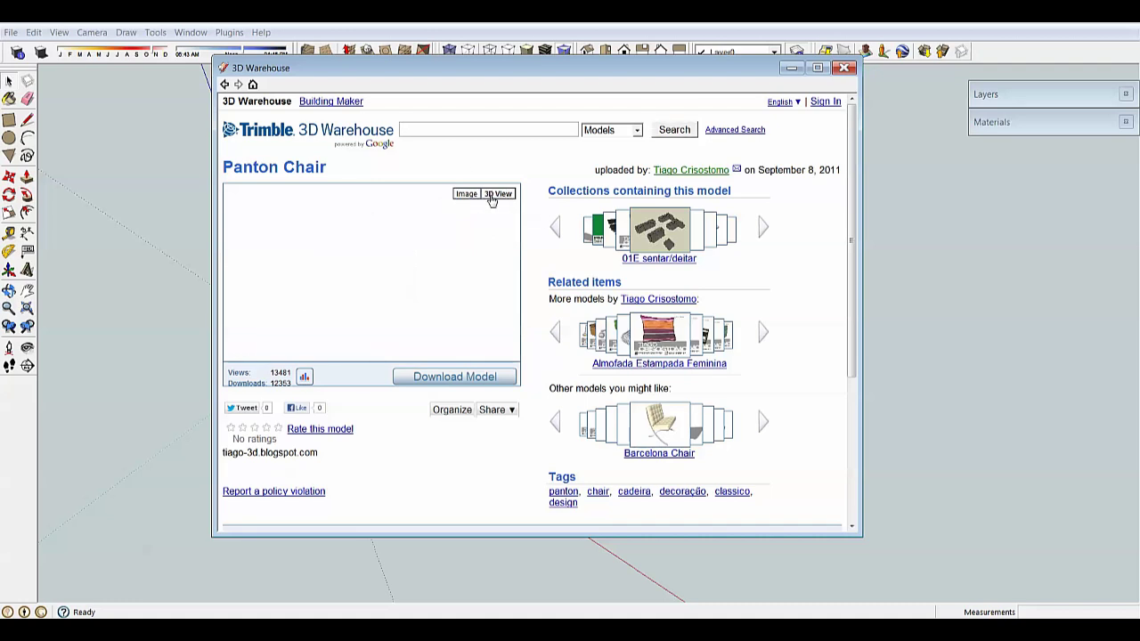
pyautogui.moveTo(346, 270); pyautogui.dragTo(378, 285)
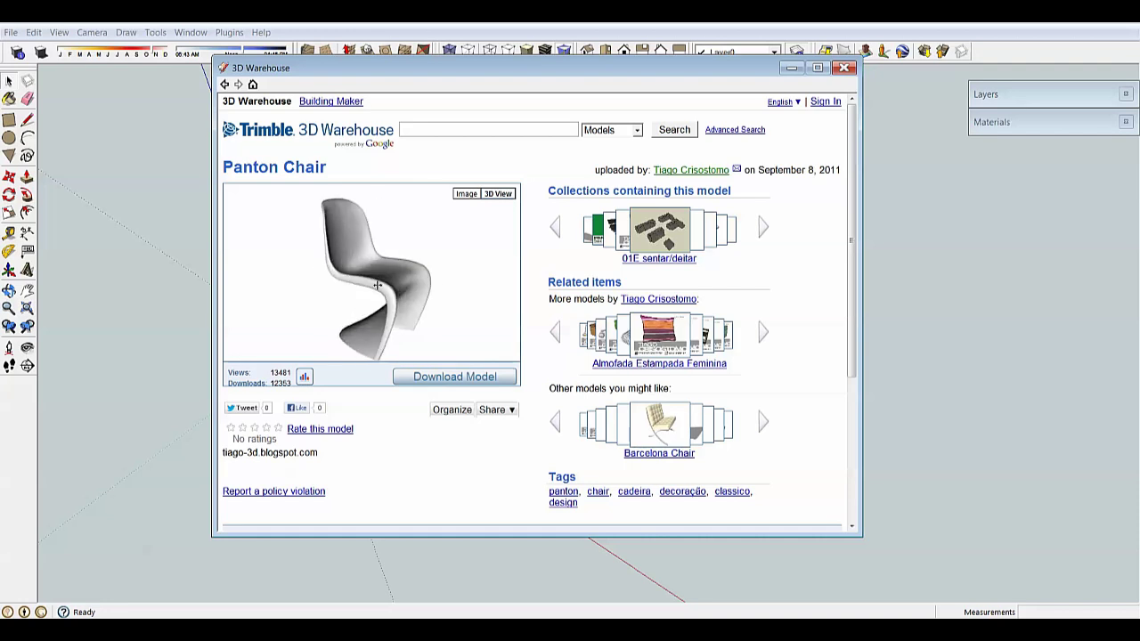
# - Download the Panton Chair directly into the model and place it on the floor near the room's far corner
pyautogui.click(459, 379)
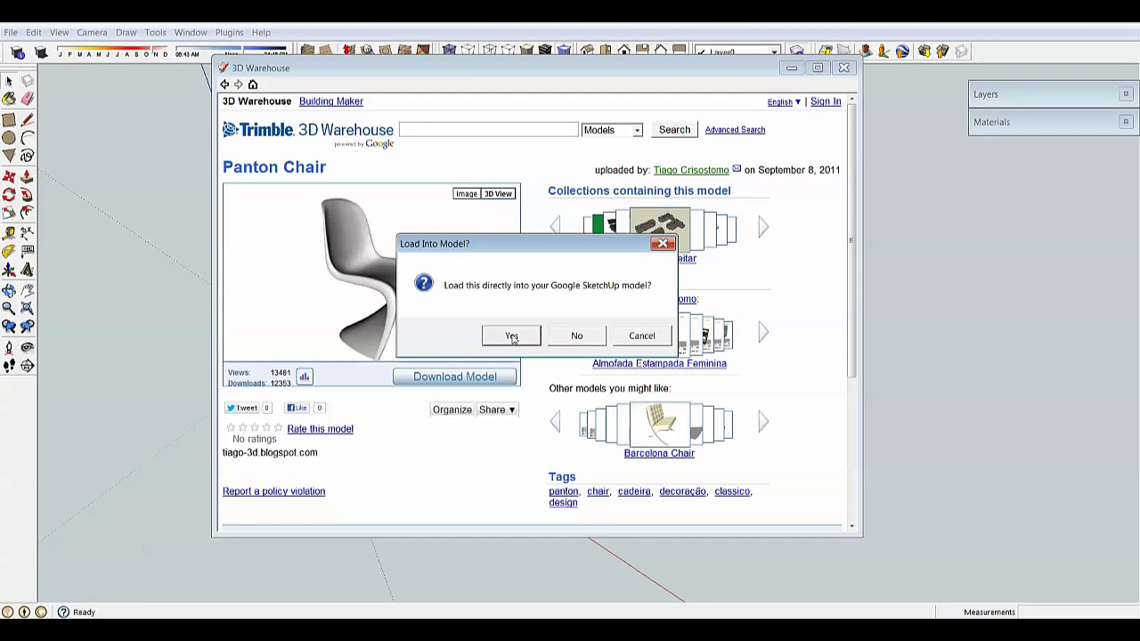
pyautogui.click(511, 337)
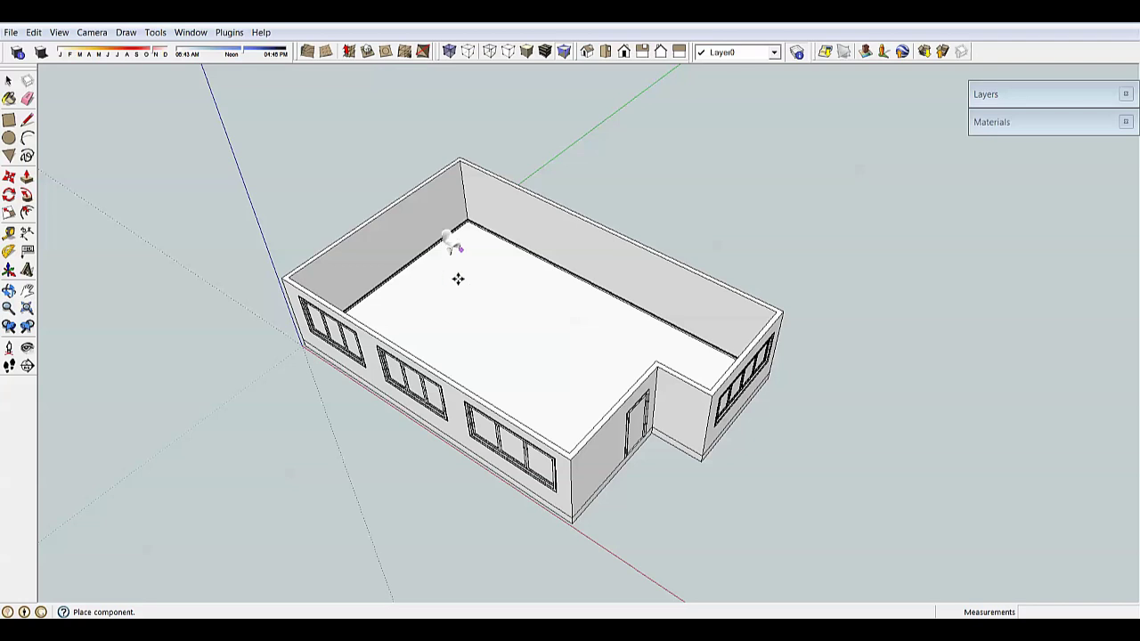
pyautogui.scroll(5, 860, 385)
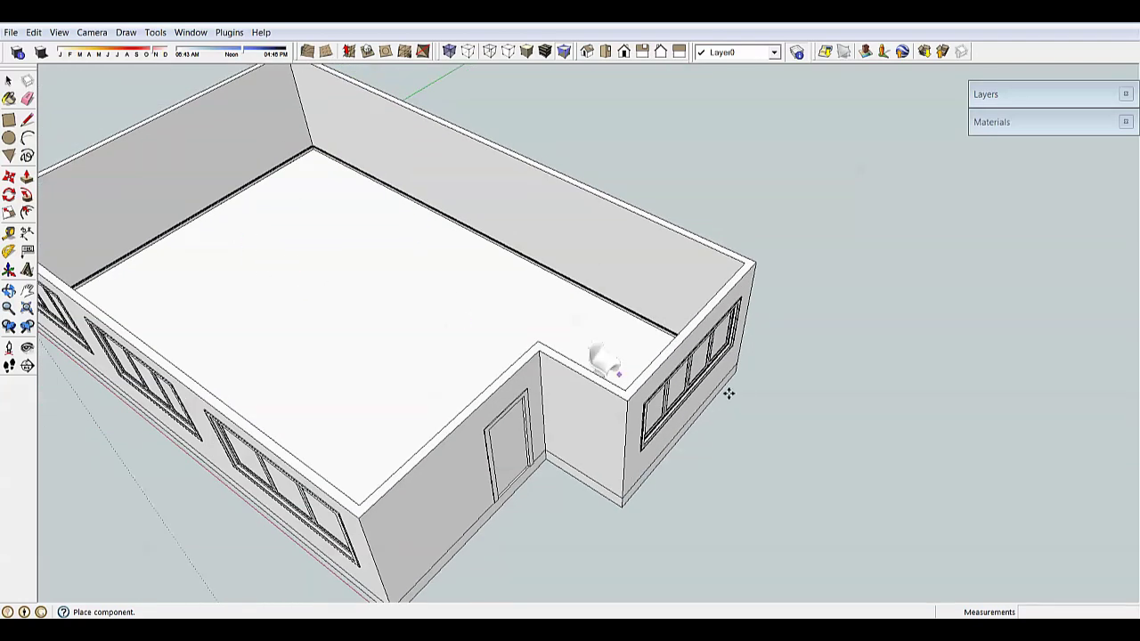
pyautogui.click(303, 184)
pyautogui.moveTo(303, 183)
pyautogui.mouseDown(button='middle')
pyautogui.moveTo(583, 300)
pyautogui.moveTo(682, 334)
pyautogui.moveTo(775, 347)
pyautogui.moveTo(570, 341)
pyautogui.moveTo(579, 317)
pyautogui.mouseUp(button='middle')
pyautogui.scroll(-3, 775, 346)
pyautogui.scroll(4, 518, 363)
pyautogui.scroll(3, 542, 273)
pyautogui.scroll(2, 541, 272)
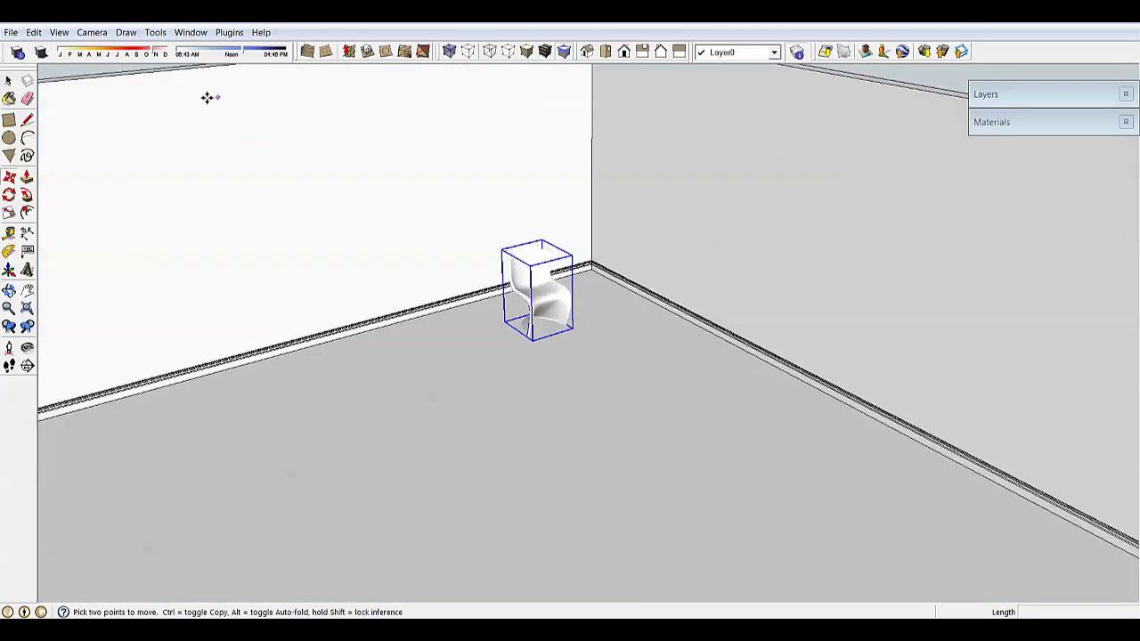
# - Check the edge and face counts of the entire model, including nested components, in the model statistics
pyautogui.click(191, 33)
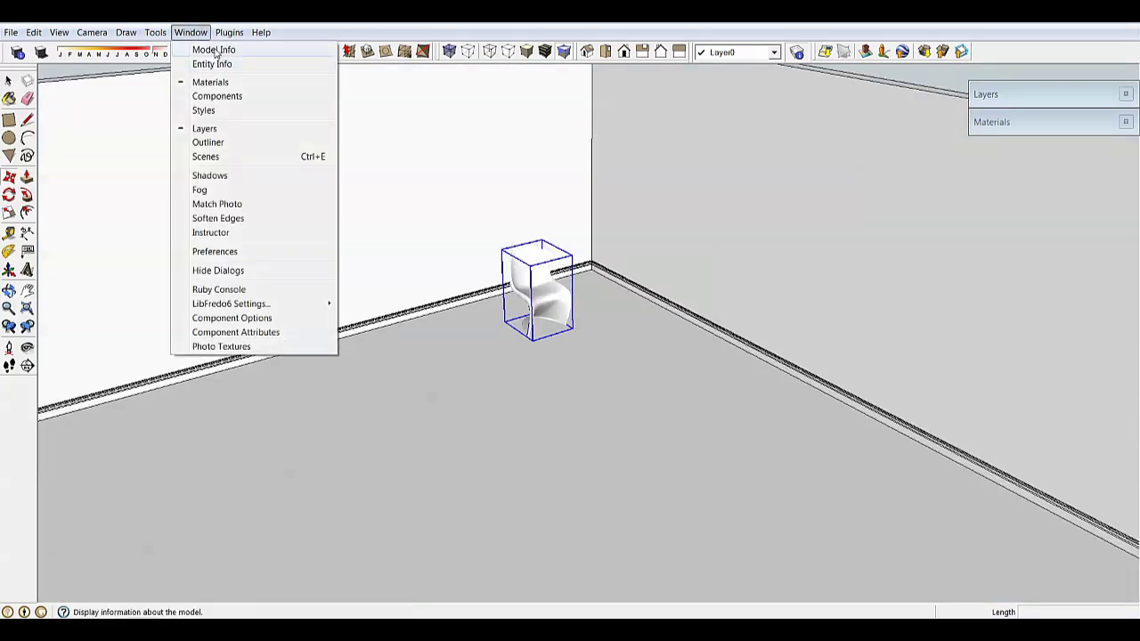
pyautogui.click(214, 49)
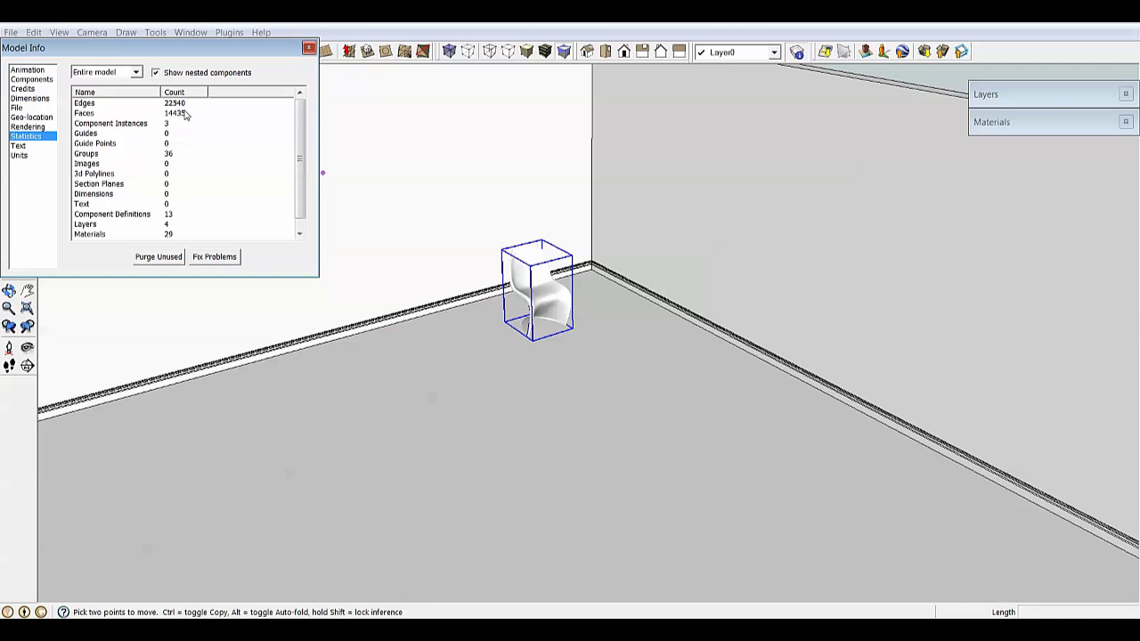
pyautogui.click(309, 48)
# - Examine the placed chair up close in its corner and against the whole room from outside
pyautogui.moveTo(506, 196); pyautogui.dragTo(565, 309, button='middle')
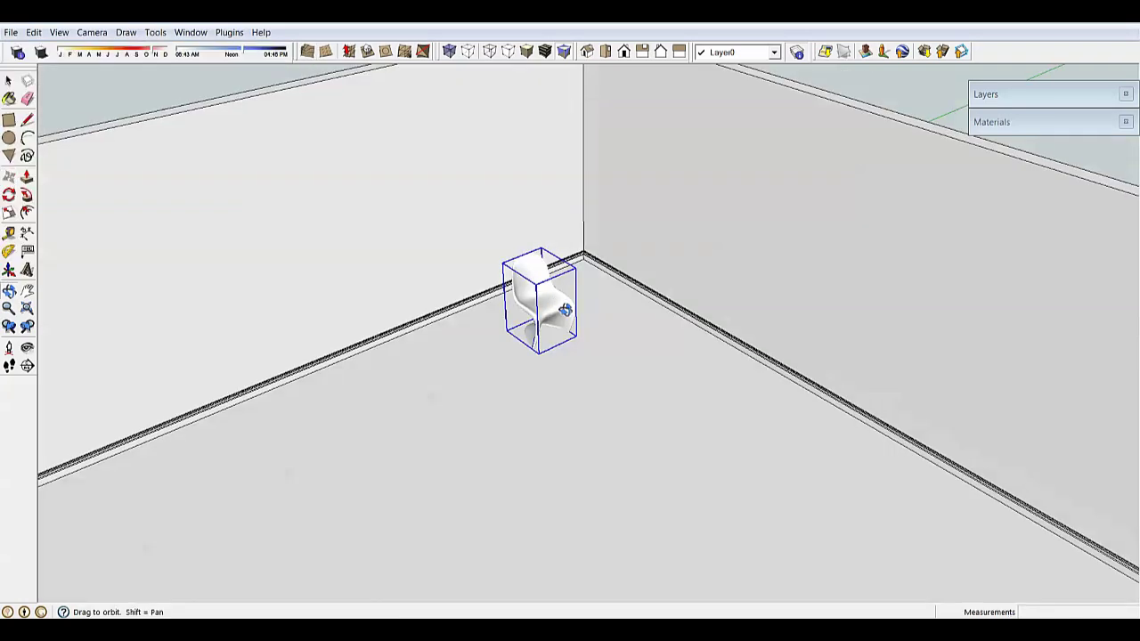
pyautogui.scroll(3, 557, 308)
pyautogui.moveTo(494, 325); pyautogui.dragTo(624, 345, button='middle')
pyautogui.scroll(2, 571, 359)
pyautogui.moveTo(653, 387); pyautogui.dragTo(614, 333, button='middle')
pyautogui.scroll(2, 509, 288)
pyautogui.press('m')
pyautogui.scroll(-5, 649, 381)
pyautogui.moveTo(648, 382); pyautogui.dragTo(736, 338, button='middle')
pyautogui.scroll(-2, 616, 330)
pyautogui.scroll(-2, 601, 309)
pyautogui.scroll(-5, 605, 339)
pyautogui.scroll(3, 828, 372)
pyautogui.moveTo(829, 376); pyautogui.dragTo(596, 348, button='middle')
pyautogui.scroll(-3, 649, 305)
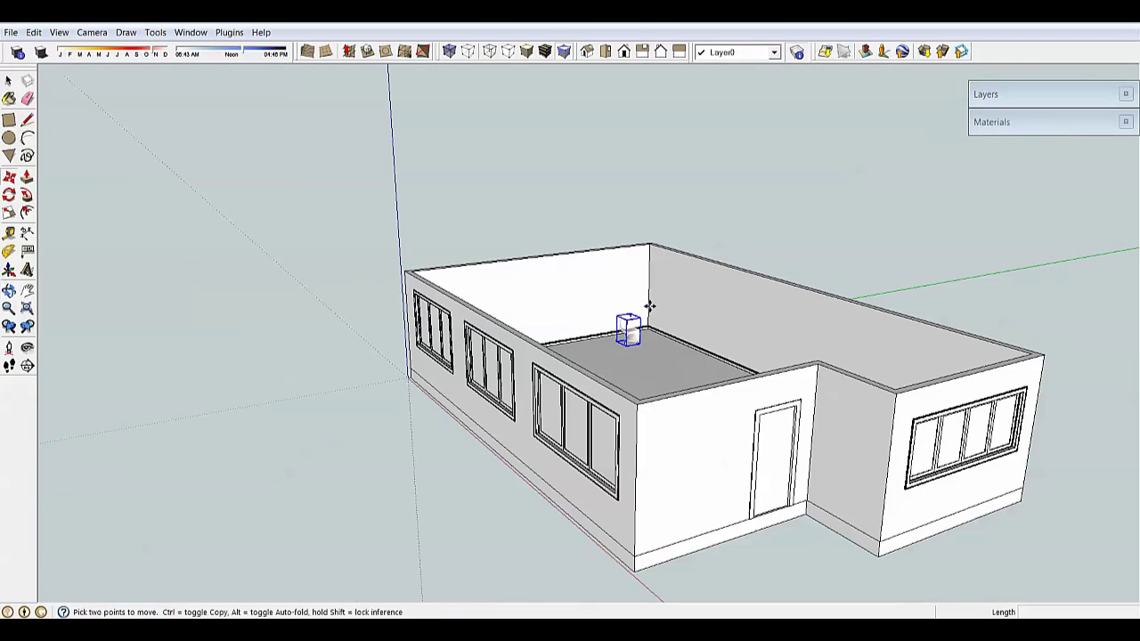
pyautogui.moveTo(649, 305); pyautogui.dragTo(664, 369, button='middle')
pyautogui.scroll(2, 656, 198)
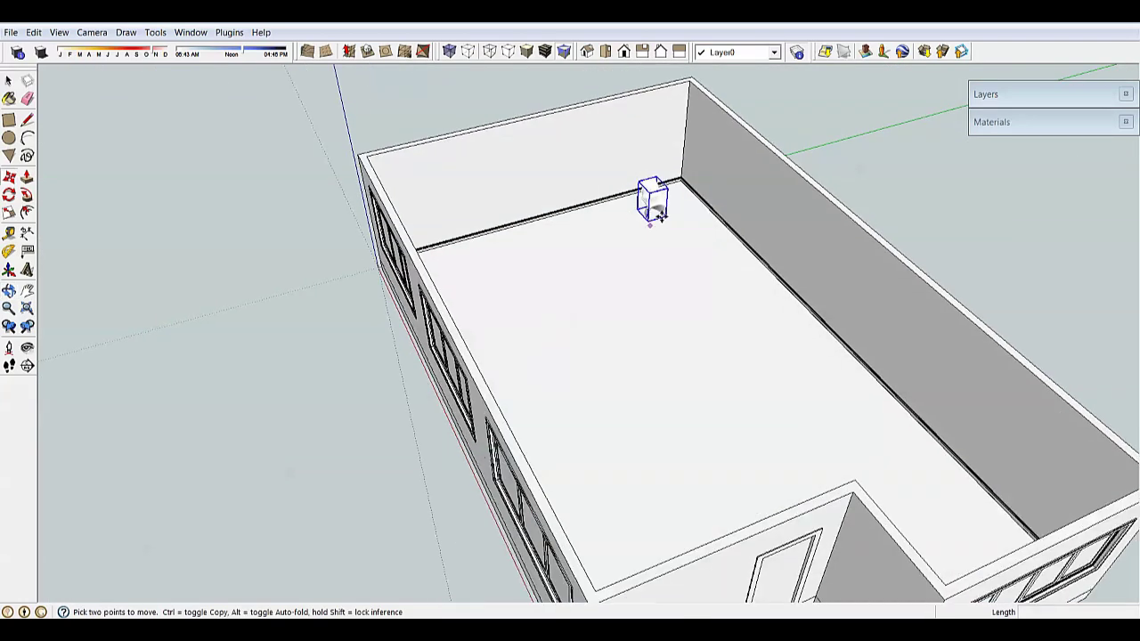
pyautogui.press('q')
pyautogui.press('m')
pyautogui.scroll(-6, 657, 198)
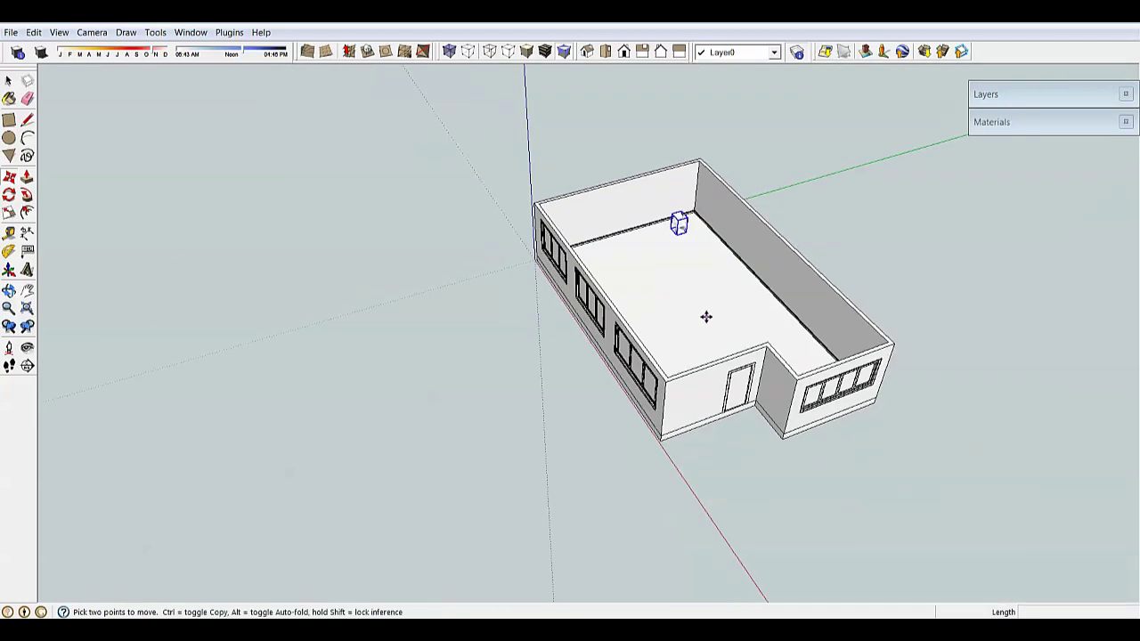
pyautogui.moveTo(704, 315); pyautogui.dragTo(586, 223, button='middle')
pyautogui.scroll(1, 776, 277)
pyautogui.moveTo(760, 275); pyautogui.dragTo(890, 302, button='middle')
pyautogui.scroll(3, 730, 318)
pyautogui.moveTo(729, 318); pyautogui.dragTo(853, 318, button='middle')
pyautogui.scroll(-3, 846, 315)
pyautogui.scroll(4, 611, 326)
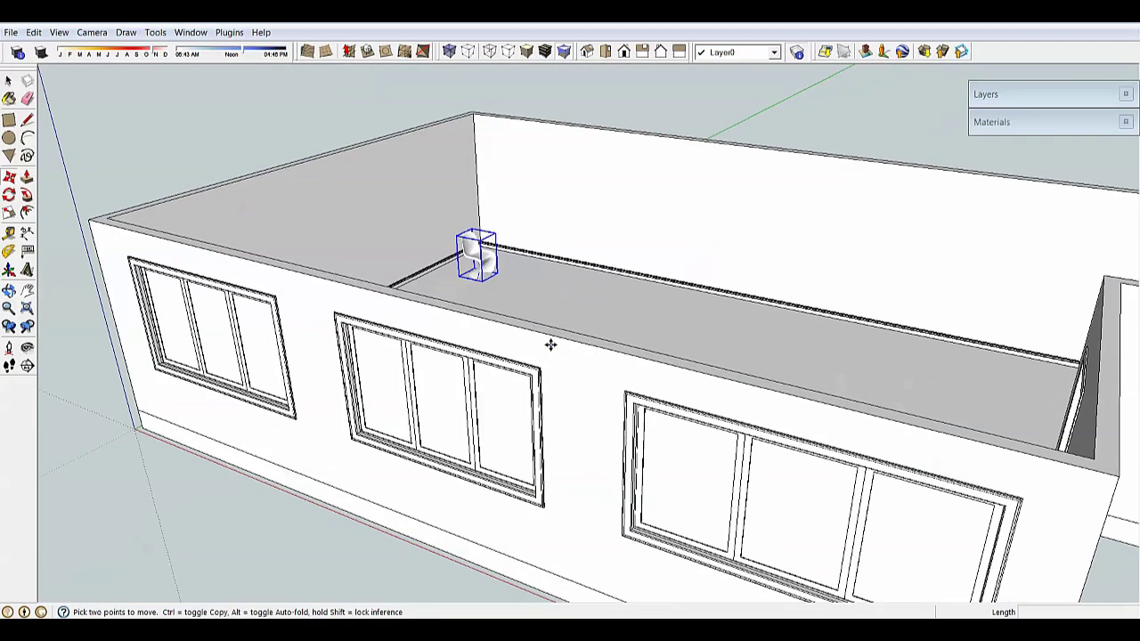
pyautogui.scroll(-2, 736, 302)
pyautogui.moveTo(550, 344); pyautogui.dragTo(601, 359, button='middle')
pyautogui.scroll(-2, 736, 302)
pyautogui.scroll(-2, 624, 326)
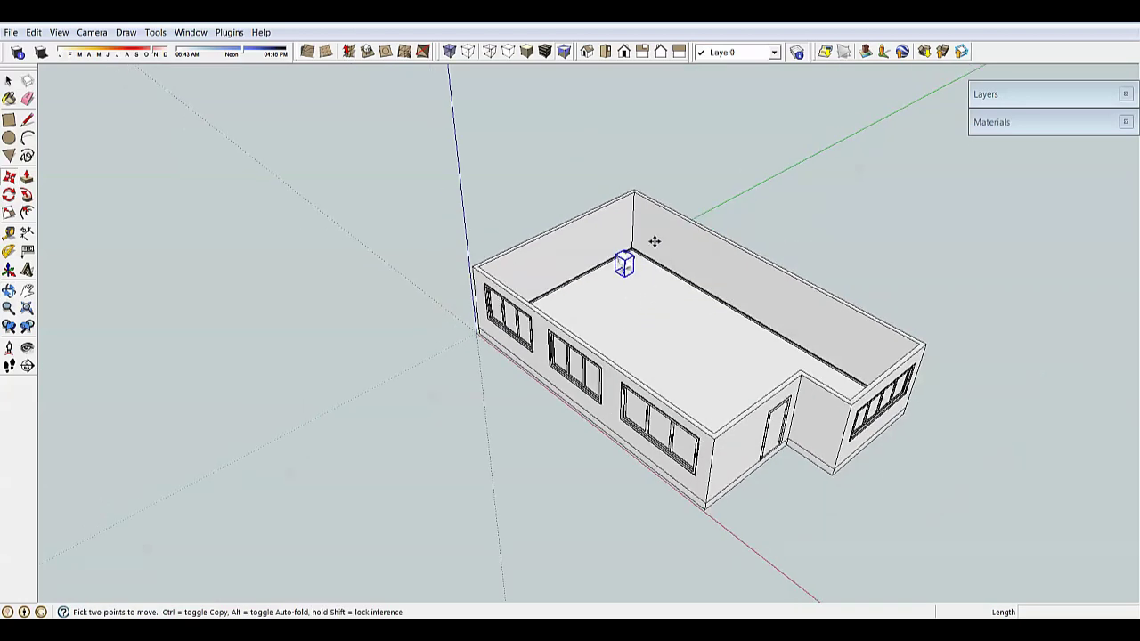
pyautogui.scroll(3, 651, 238)
pyautogui.moveTo(646, 239); pyautogui.dragTo(602, 313, button='middle')
pyautogui.moveTo(766, 240); pyautogui.dragTo(646, 248, button='middle')
pyautogui.scroll(-3, 677, 268)
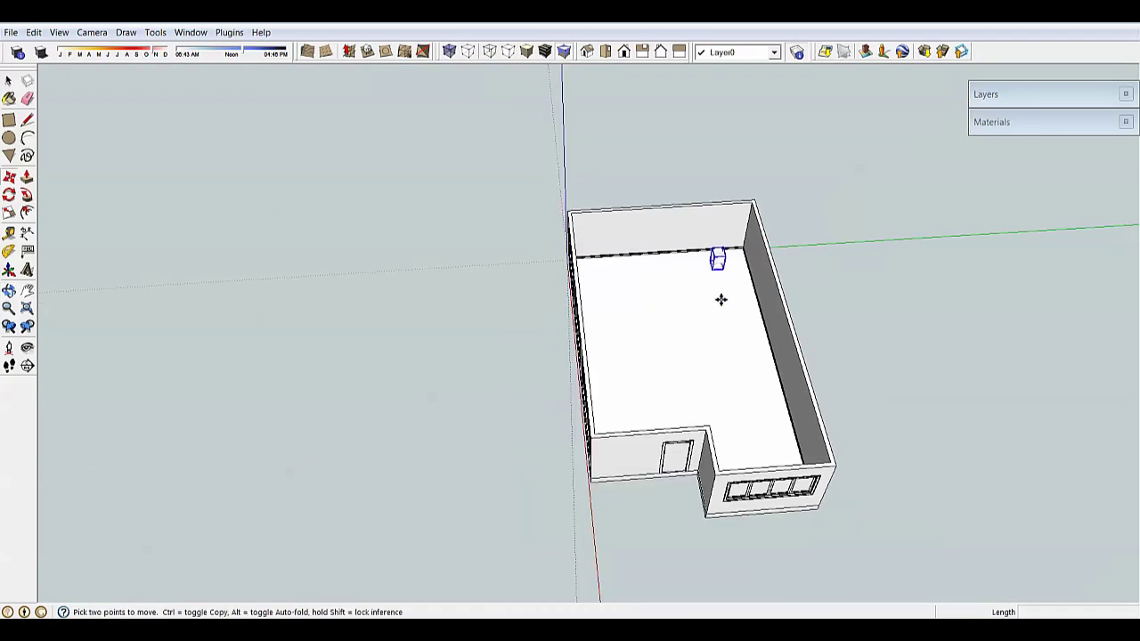
pyautogui.scroll(1, 721, 298)
pyautogui.moveTo(716, 323); pyautogui.dragTo(685, 224, button='middle')
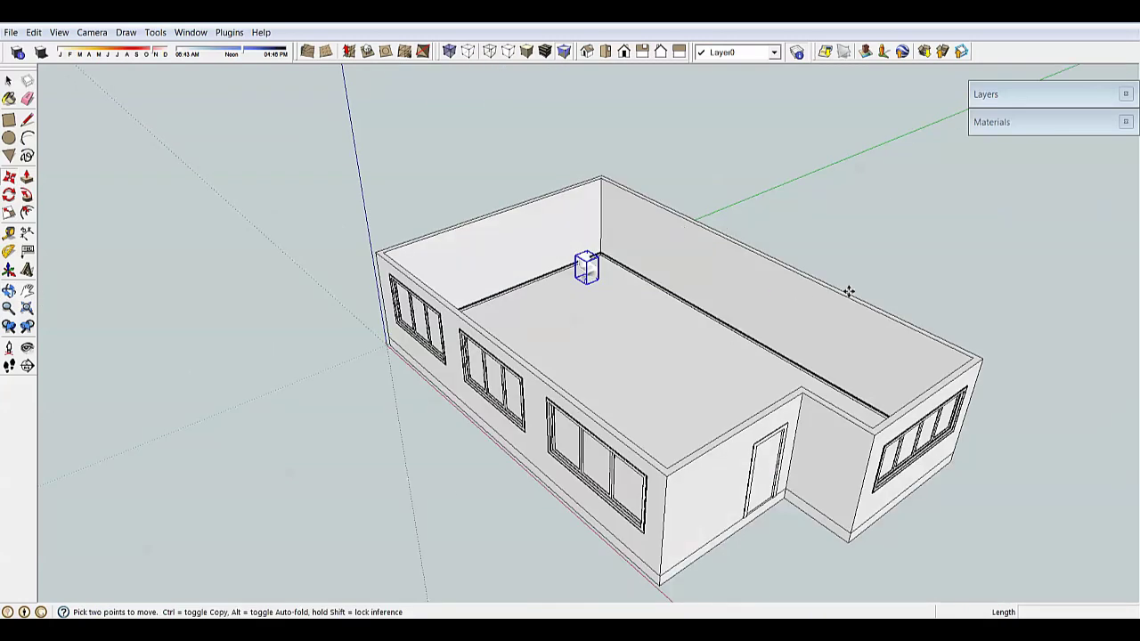
pyautogui.moveTo(657, 351); pyautogui.dragTo(677, 321, button='middle')
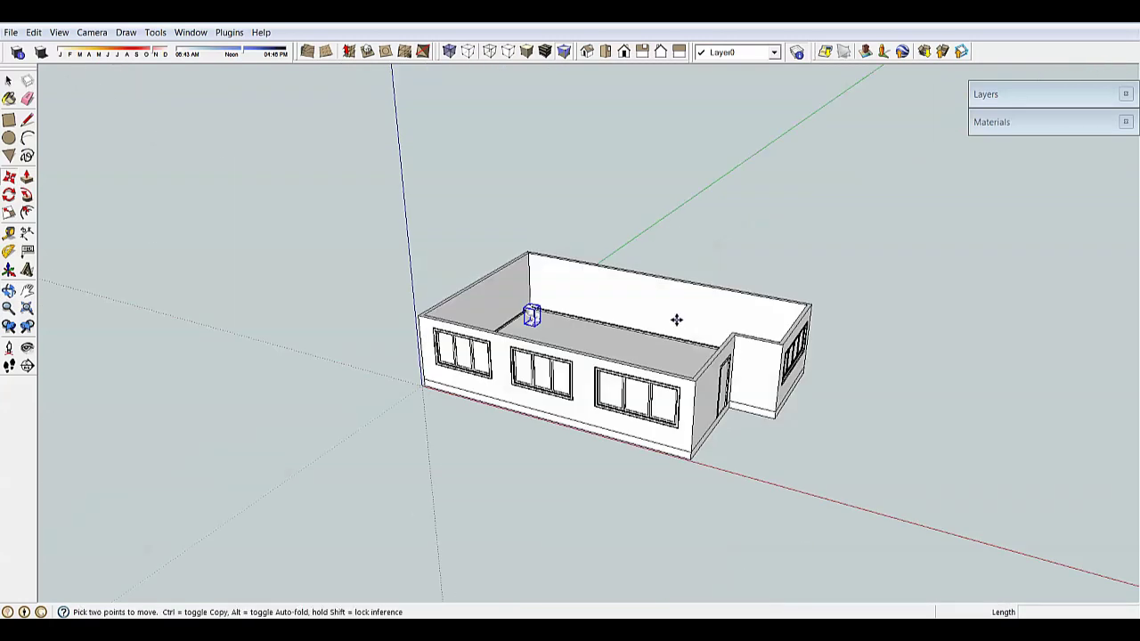
pyautogui.scroll(-2, 677, 321)
pyautogui.moveTo(605, 347); pyautogui.dragTo(555, 417, button='middle')
pyautogui.scroll(2, 597, 325)
pyautogui.moveTo(596, 325); pyautogui.dragTo(644, 331, button='middle')
pyautogui.scroll(2, 708, 350)
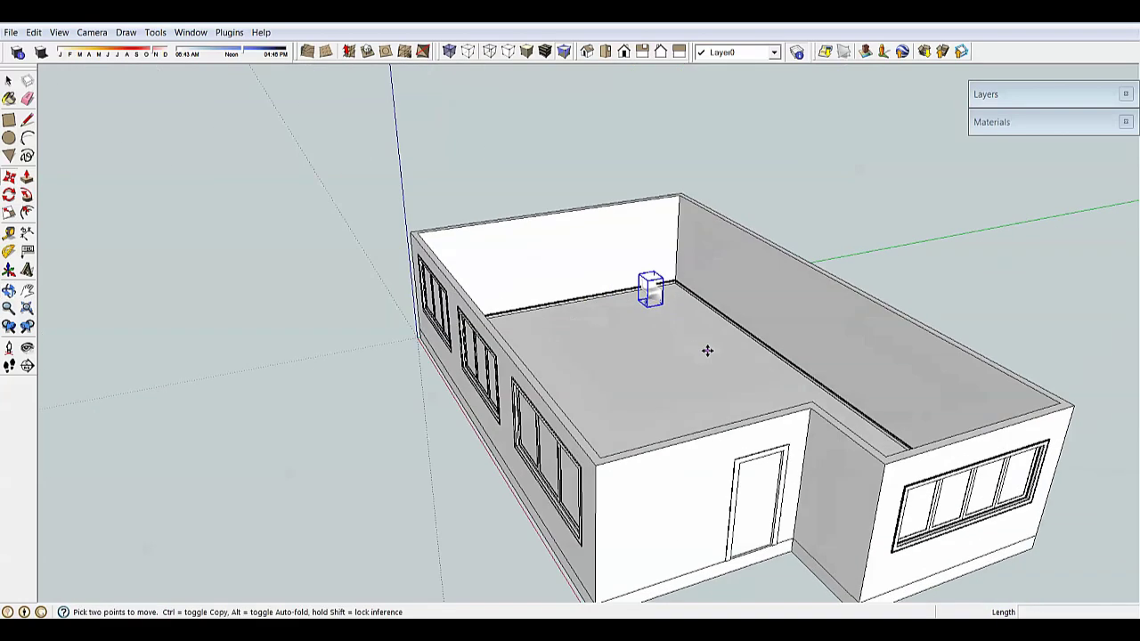
pyautogui.moveTo(705, 347); pyautogui.dragTo(739, 329, button='middle')
pyautogui.scroll(-2, 682, 323)
pyautogui.moveTo(614, 346); pyautogui.dragTo(668, 316, button='middle')
pyautogui.scroll(3, 620, 309)
pyautogui.moveTo(640, 257); pyautogui.dragTo(647, 280, button='middle')
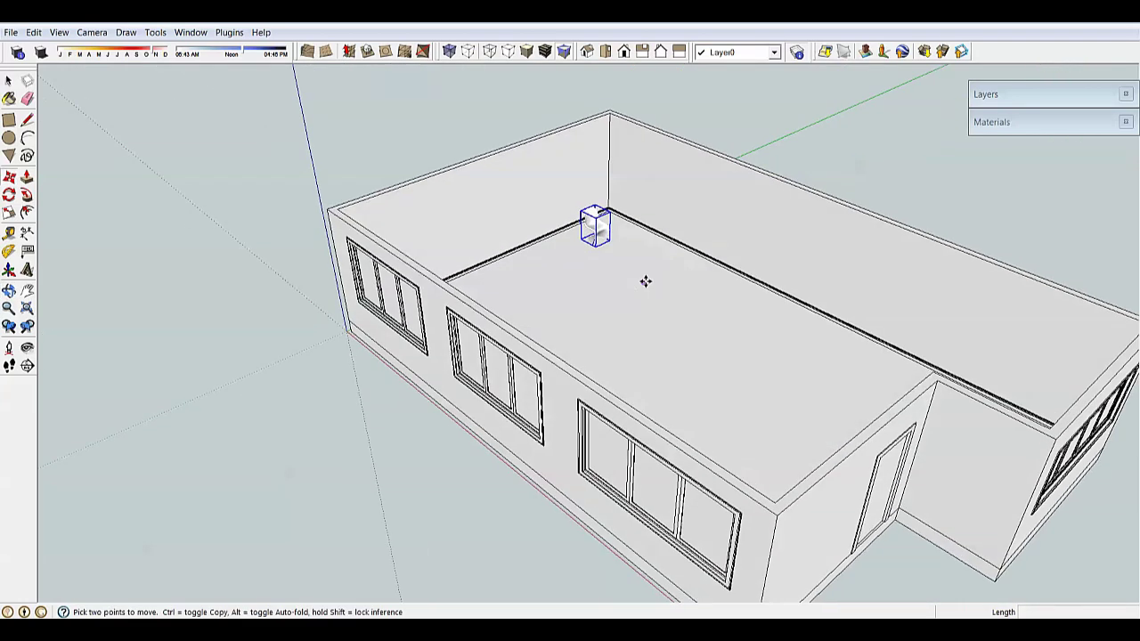
pyautogui.moveTo(677, 233); pyautogui.dragTo(383, 209, button='middle')
pyautogui.scroll(-2, 723, 213)
pyautogui.scroll(3, 809, 322)
pyautogui.moveTo(784, 312); pyautogui.dragTo(868, 270, button='middle')
pyautogui.scroll(-2, 734, 229)
pyautogui.moveTo(648, 243); pyautogui.dragTo(764, 247, button='middle')
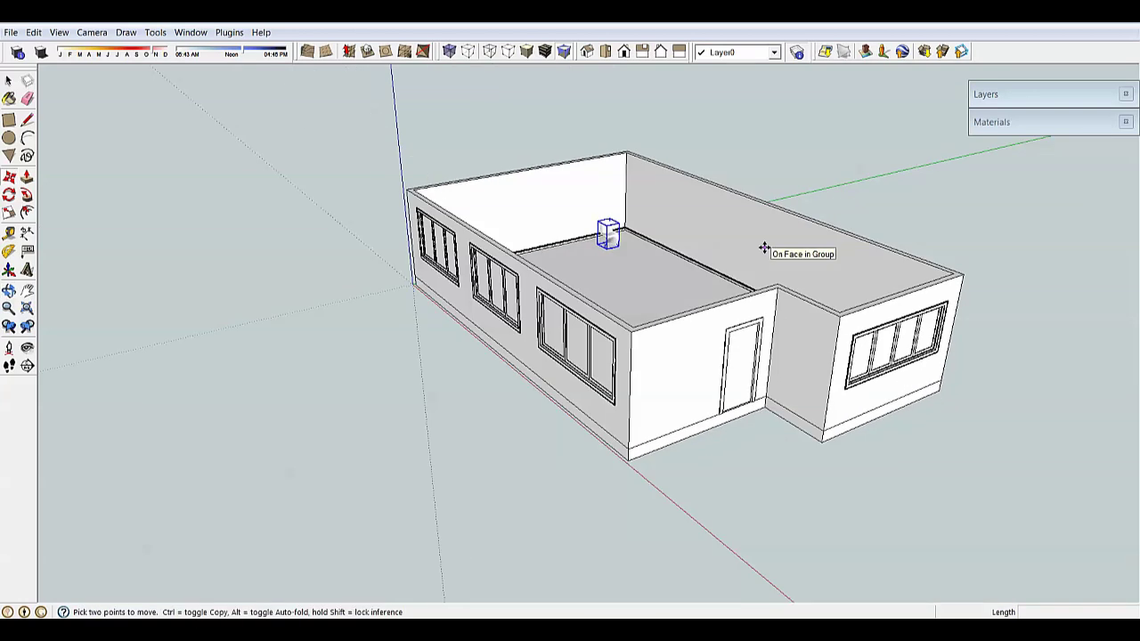
pyautogui.moveTo(764, 247); pyautogui.dragTo(738, 199, button='middle')
pyautogui.scroll(6, 651, 140)
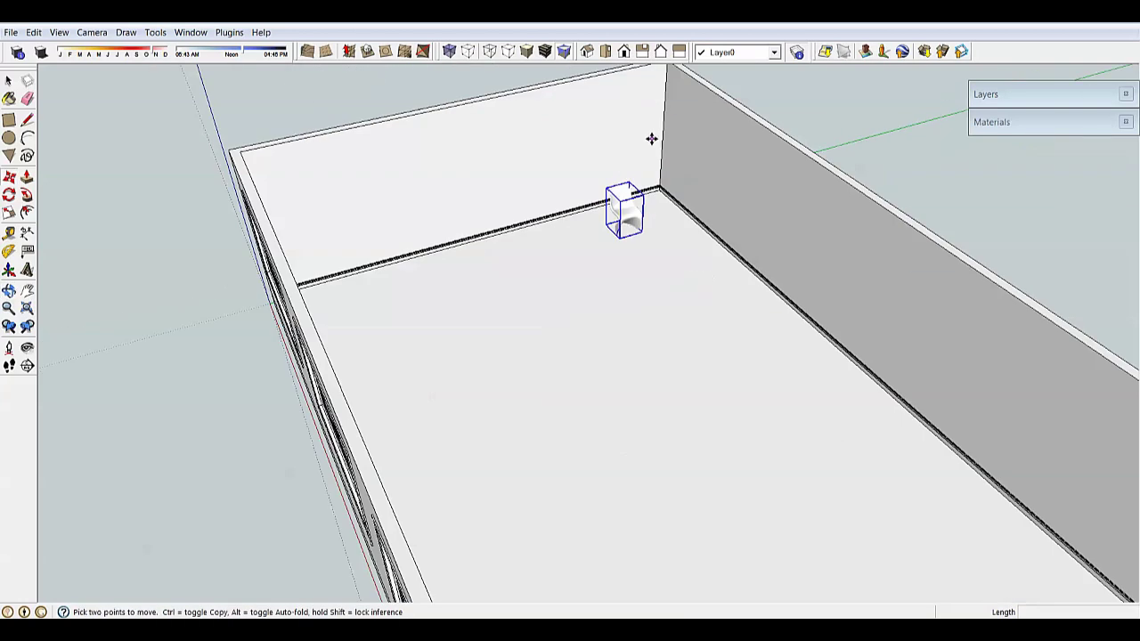
pyautogui.press('q')
pyautogui.scroll(-5, 595, 303)
pyautogui.press('m')
pyautogui.scroll(1, 613, 323)
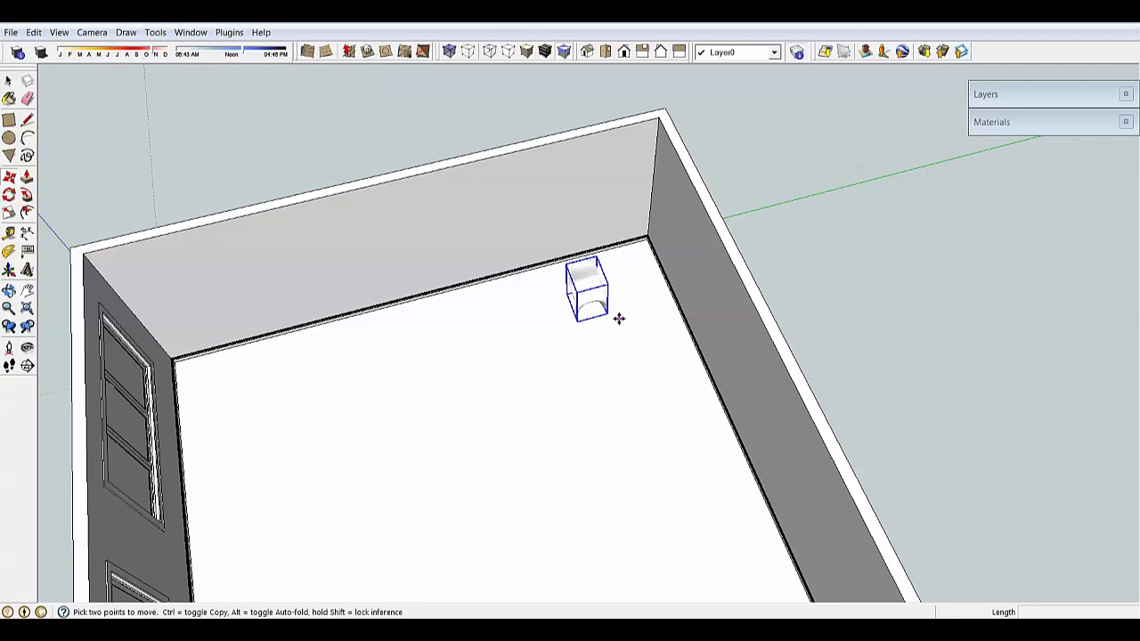
pyautogui.scroll(-3, 619, 318)
pyautogui.moveTo(647, 246); pyautogui.dragTo(675, 297, button='middle')
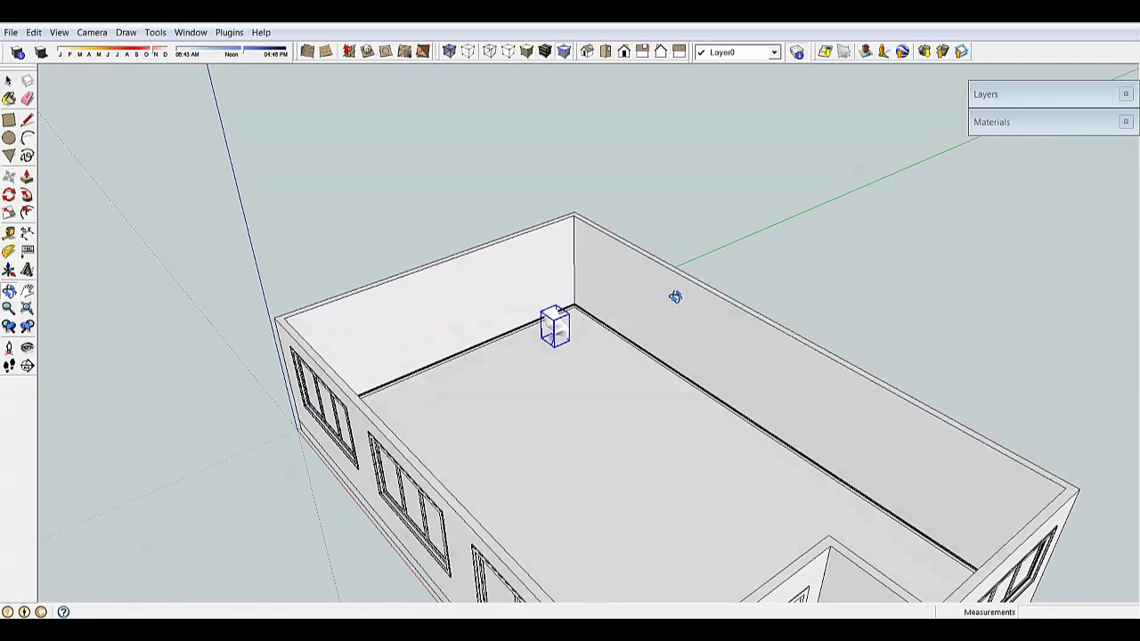
pyautogui.press('m')
pyautogui.scroll(6, 618, 318)
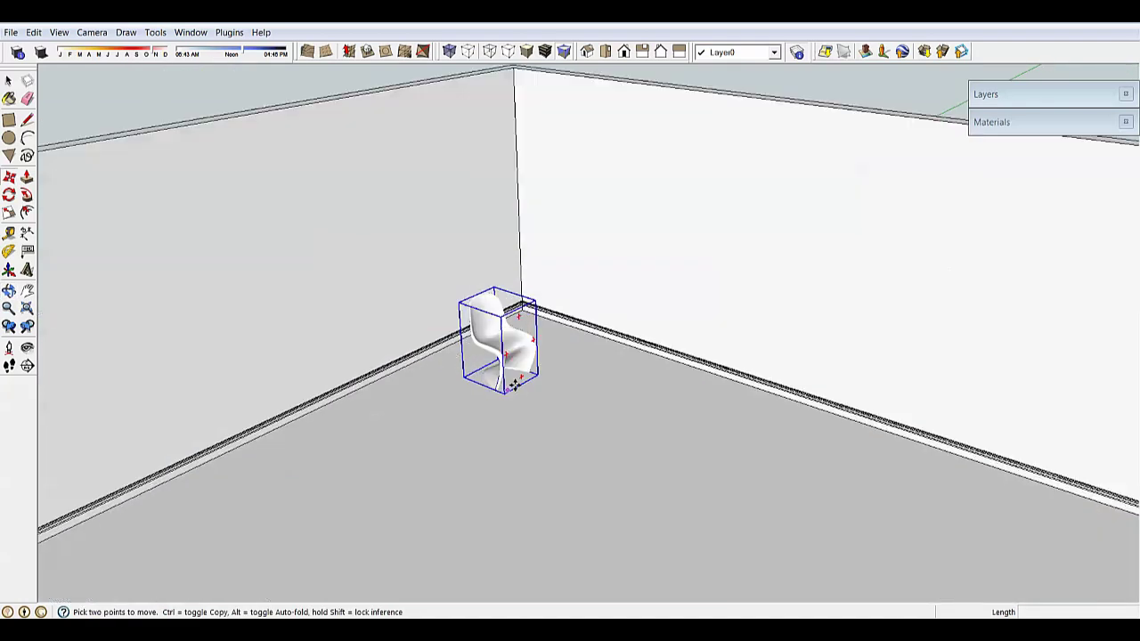
pyautogui.scroll(-6, 544, 357)
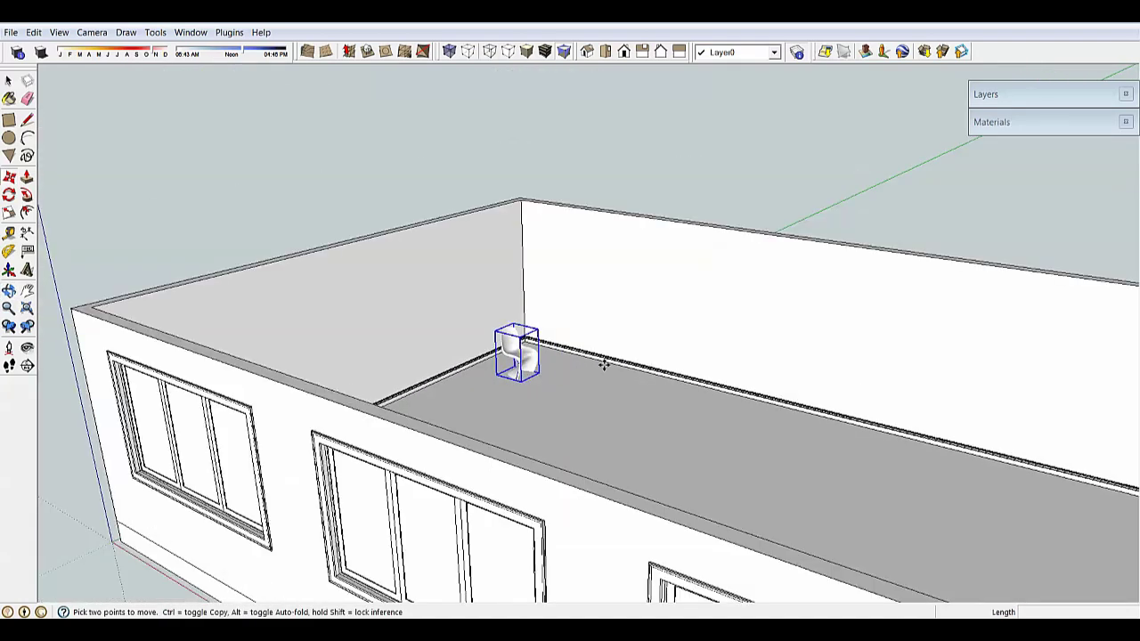
# - Delete the placed Panton Chair from the room's far corner
pyautogui.moveTo(648, 364); pyautogui.dragTo(611, 359, button='middle')
pyautogui.scroll(3, 611, 354)
pyautogui.moveTo(676, 307); pyautogui.dragTo(621, 344, button='middle')
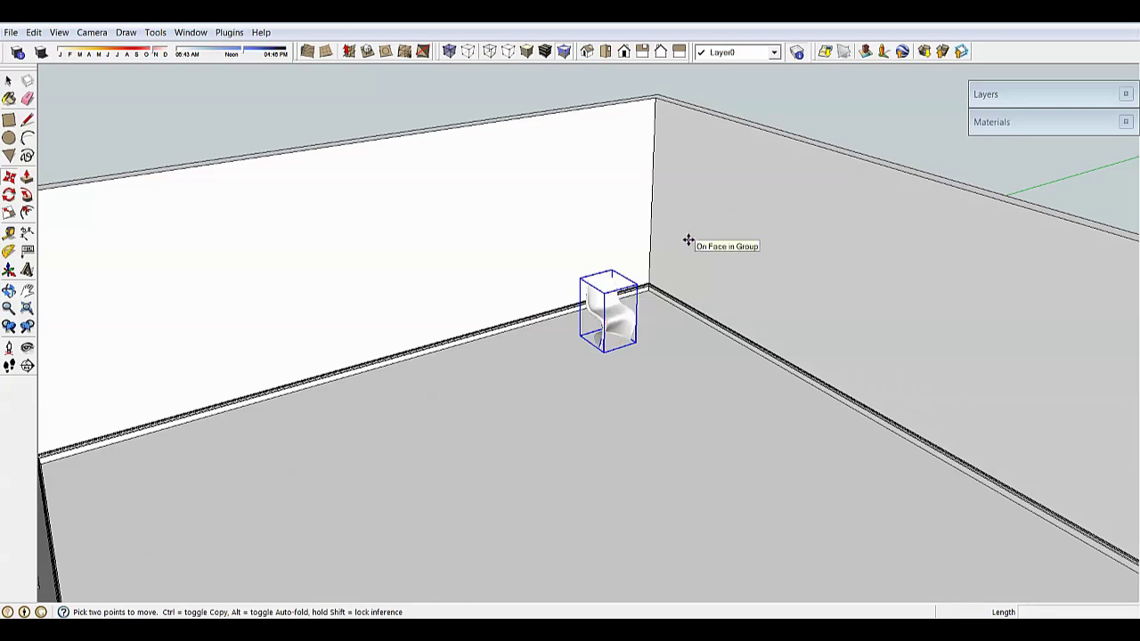
pyautogui.scroll(-4, 677, 311)
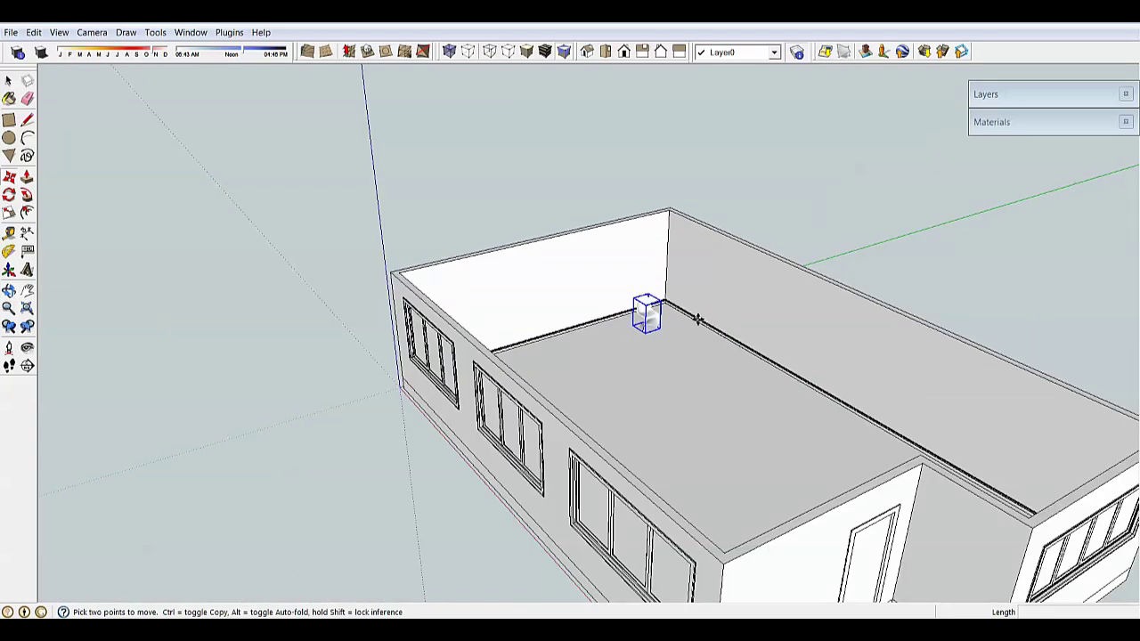
pyautogui.scroll(4, 711, 361)
pyautogui.press('Delete')
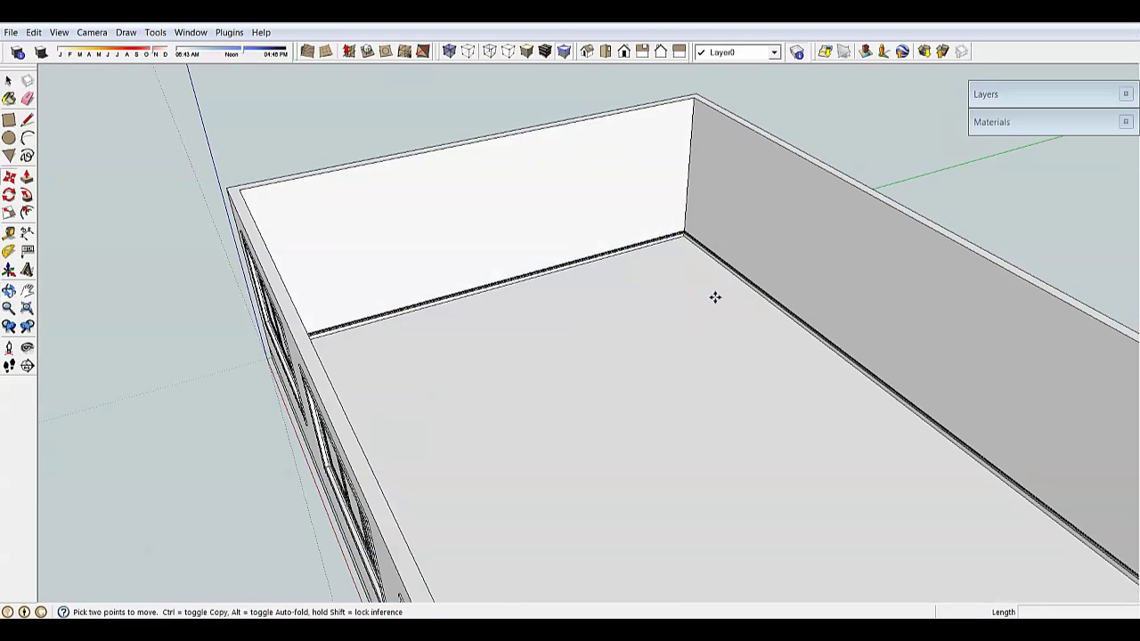
# - Search the 3D Warehouse for "chair" and open the wooden "Chair" model from the third page of results
pyautogui.click(923, 52)
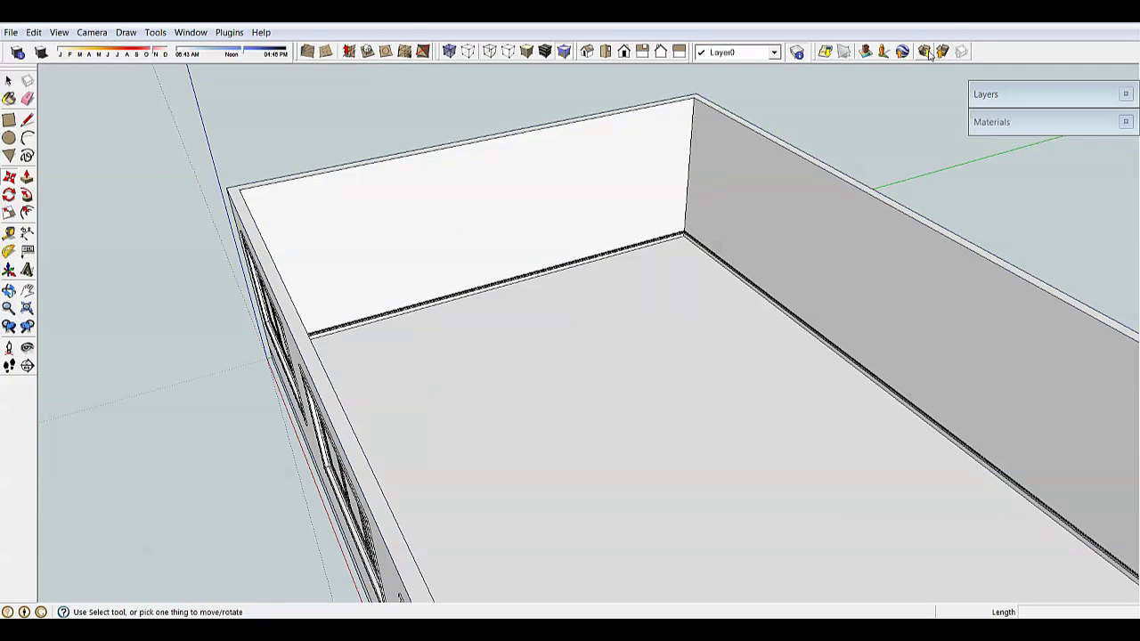
pyautogui.click(429, 181)
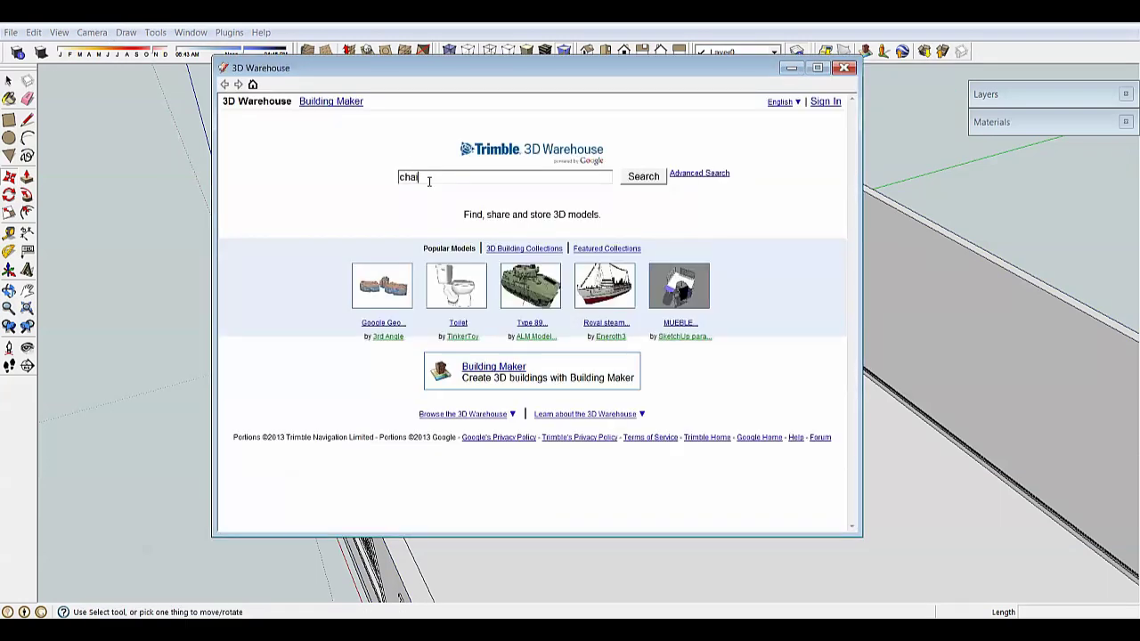
pyautogui.write('chair')
pyautogui.press('Return')
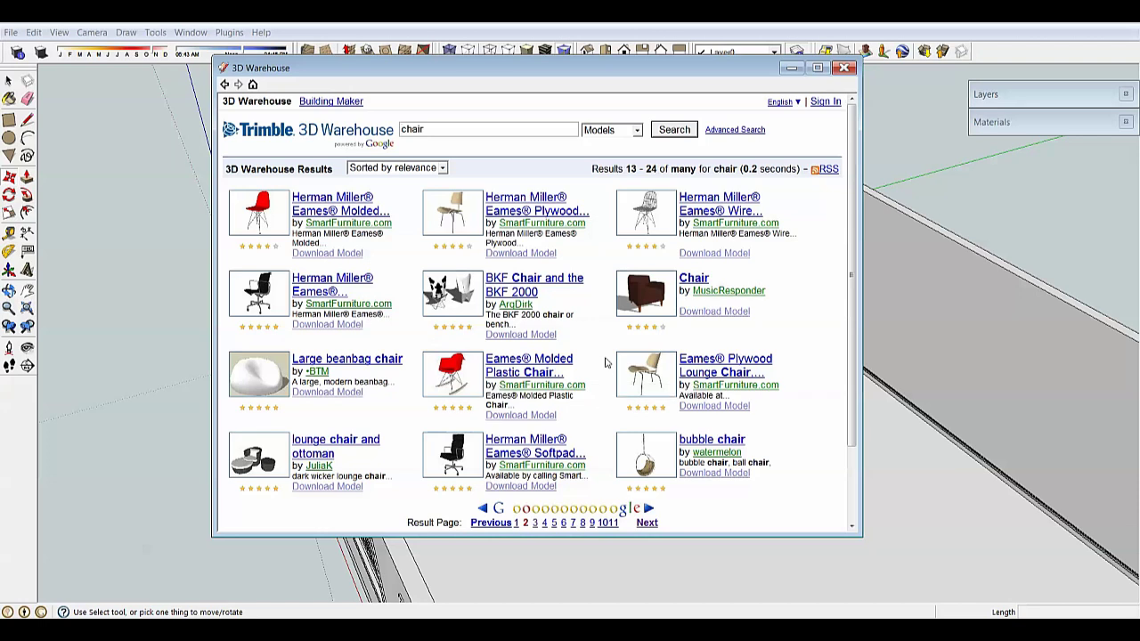
pyautogui.click(535, 522)
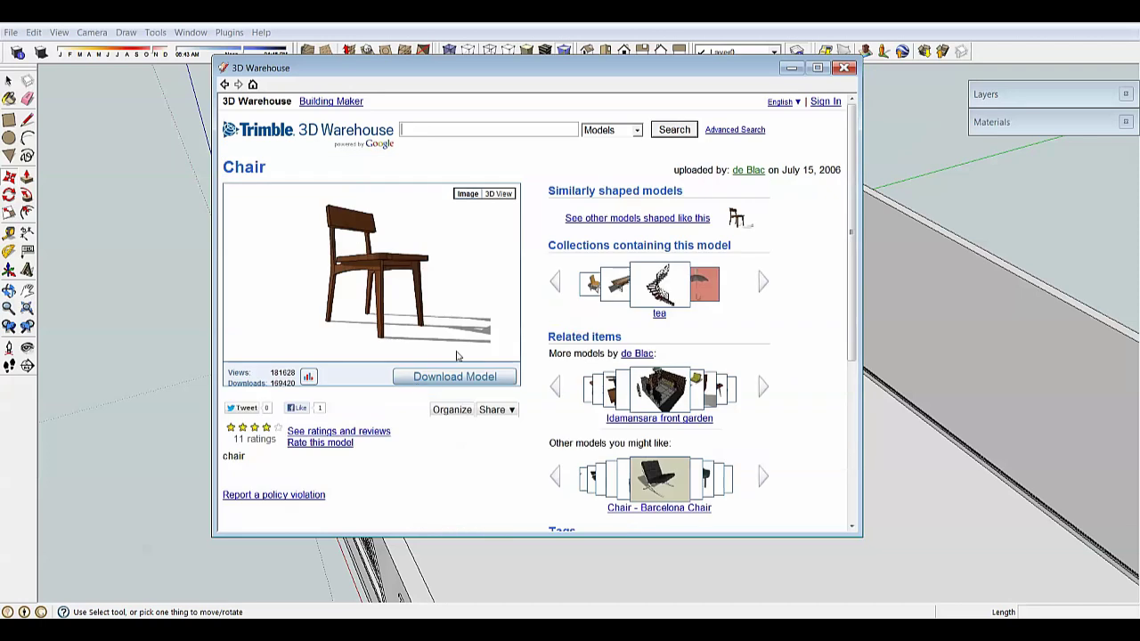
# - Download the wooden Chair directly into the model and place it on the floor near the room's far corner
pyautogui.click(451, 378)
pyautogui.click(512, 336)
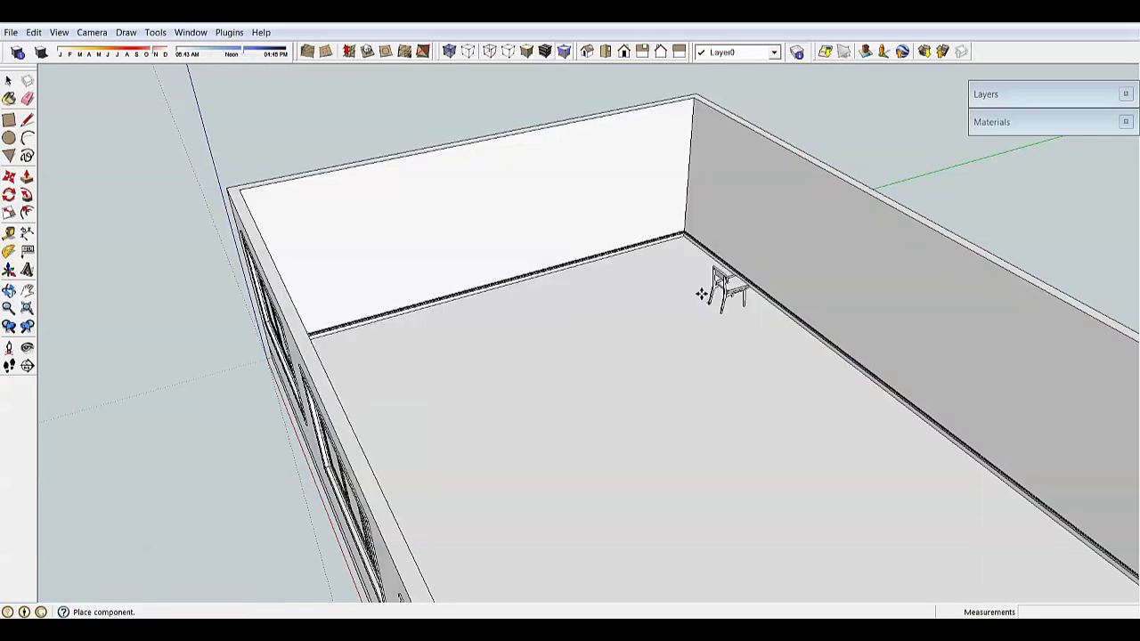
pyautogui.click(647, 272)
# - Rotate the wooden chair so its back faces the short end wall, and move it slightly closer to the corner
pyautogui.moveTo(647, 272); pyautogui.dragTo(677, 369, button='middle')
pyautogui.moveTo(751, 275); pyautogui.dragTo(742, 171, button='middle')
pyautogui.scroll(4, 741, 169)
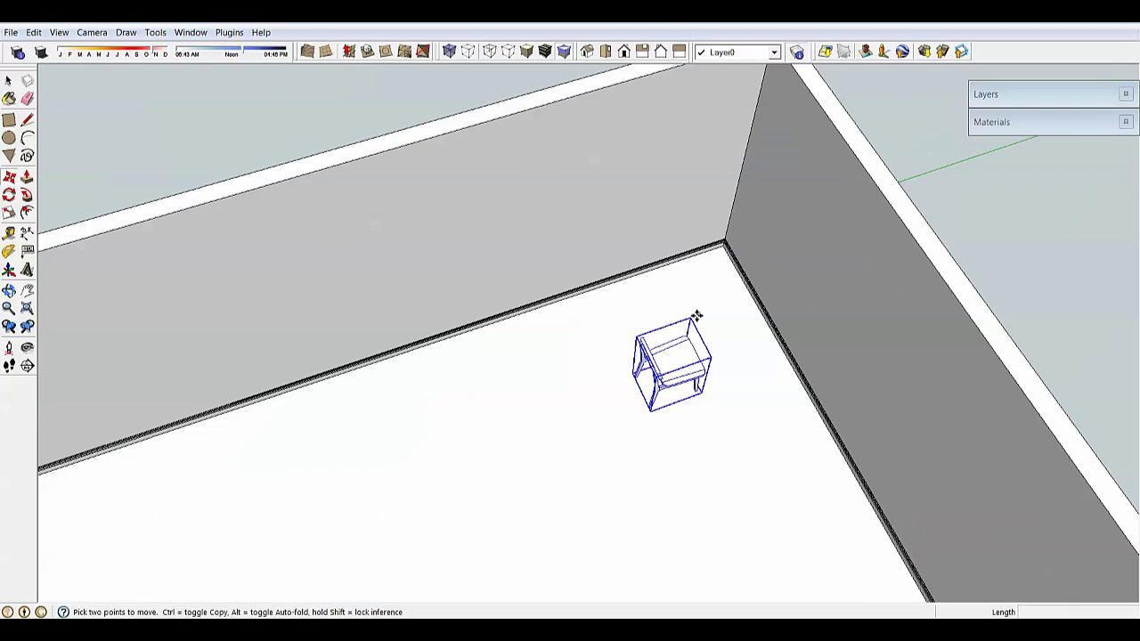
pyautogui.click(694, 348)
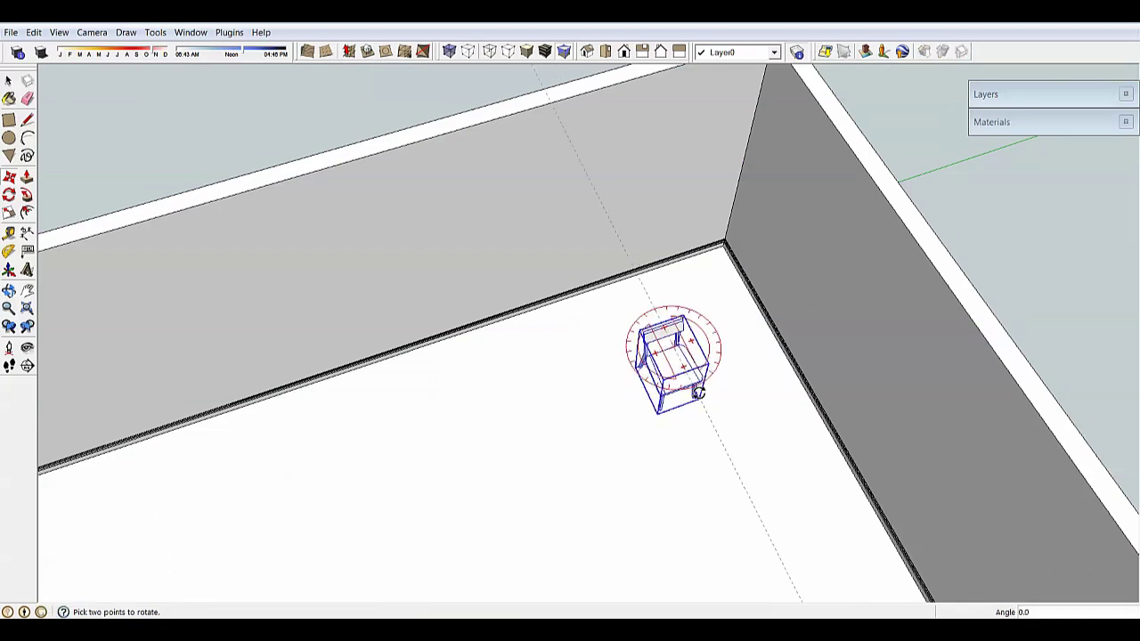
pyautogui.click(735, 386)
pyautogui.click(736, 386)
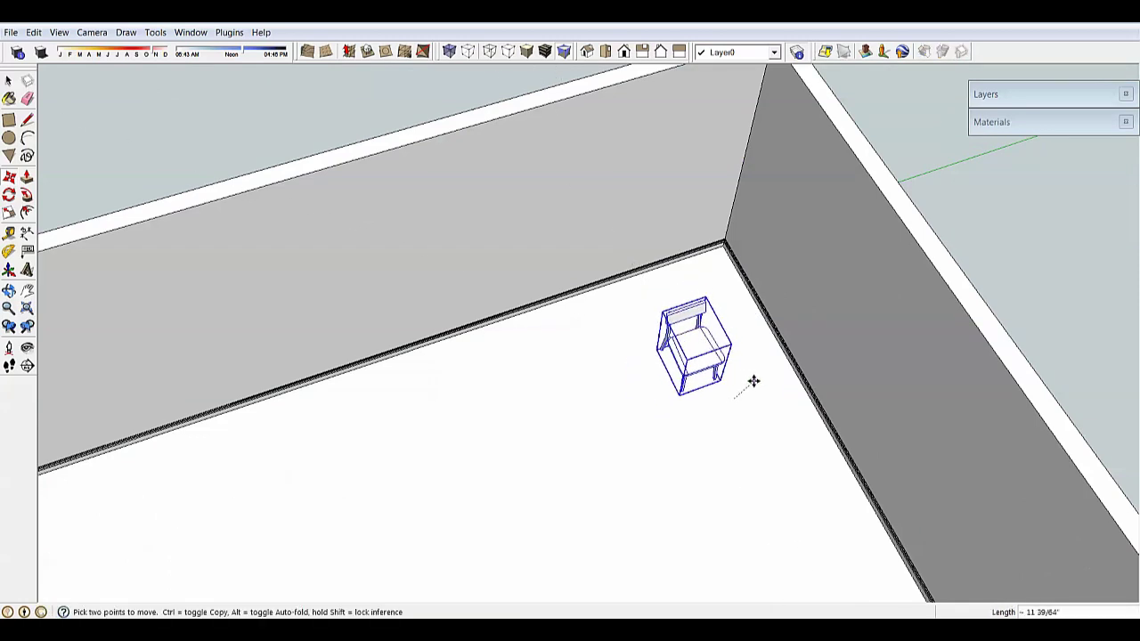
# - Check the edge and face counts of the entire model with the wooden chair in the model statistics
pyautogui.scroll(-6, 735, 387)
pyautogui.moveTo(701, 423); pyautogui.dragTo(707, 346, button='middle')
pyautogui.scroll(6, 814, 453)
pyautogui.click(190, 34)
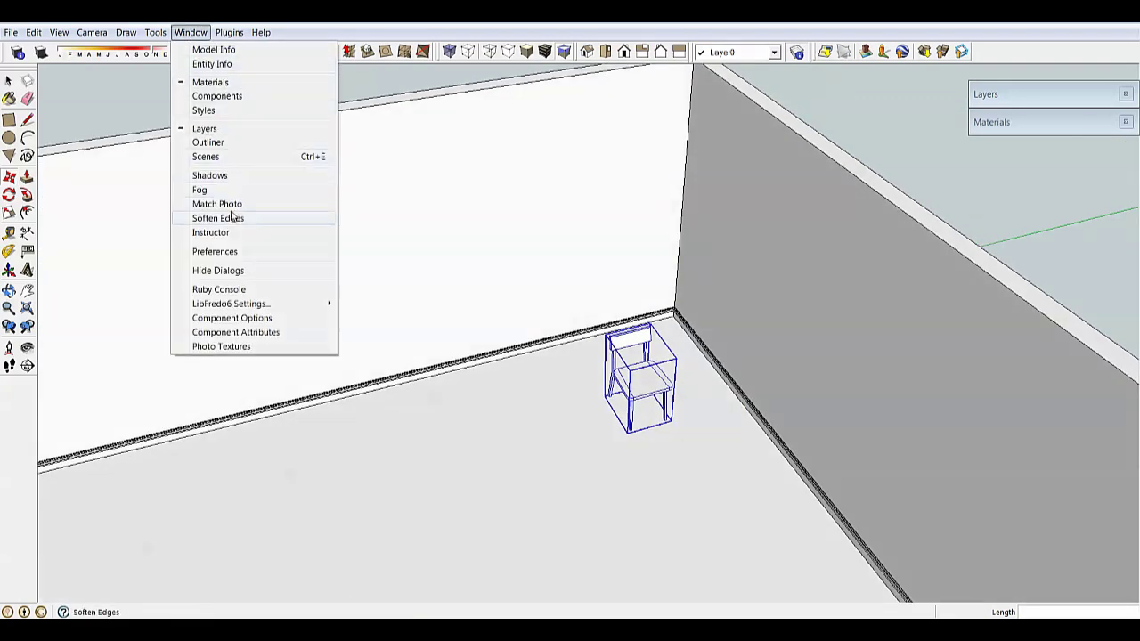
pyautogui.click(214, 50)
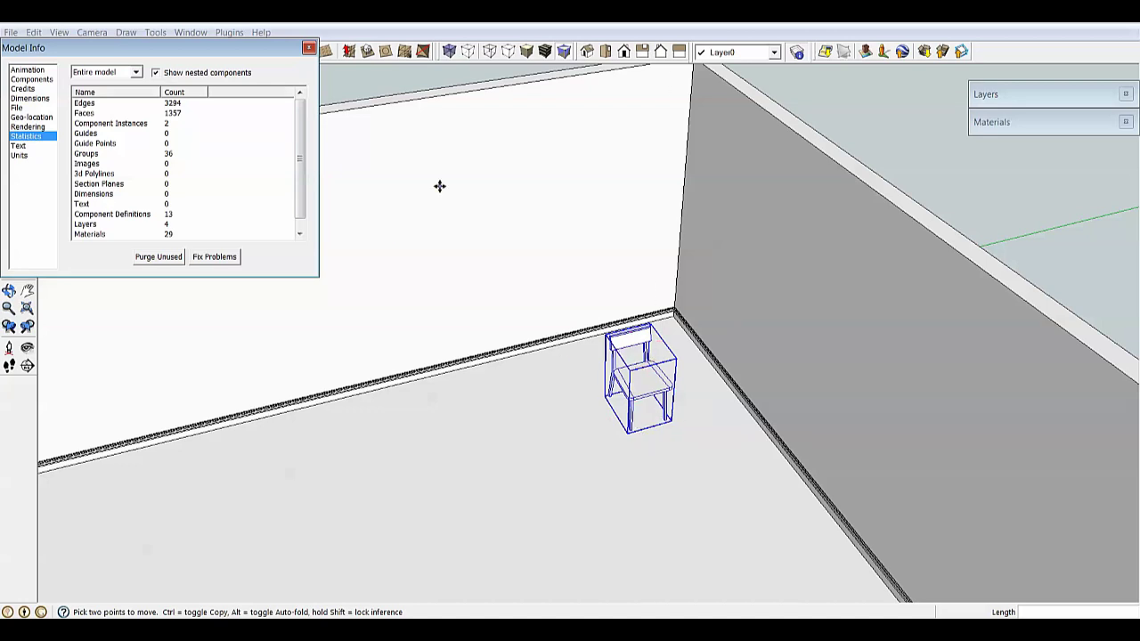
pyautogui.click(309, 45)
# - Copy the wooden chair twice along the short end wall to form an evenly spaced row of three
pyautogui.moveTo(731, 348); pyautogui.dragTo(679, 491, button='middle')
pyautogui.scroll(3, 629, 426)
pyautogui.scroll(-3, 675, 392)
pyautogui.scroll(3, 645, 326)
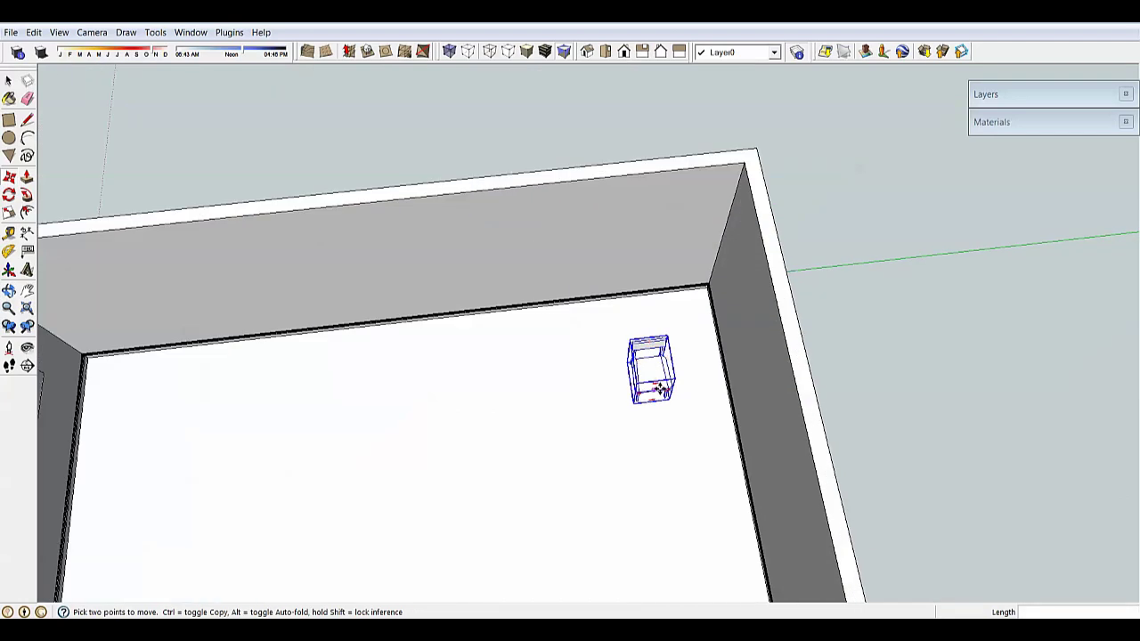
pyautogui.moveTo(637, 361); pyautogui.dragTo(607, 418, button='middle')
pyautogui.press('ctrl')
pyautogui.click(666, 408)
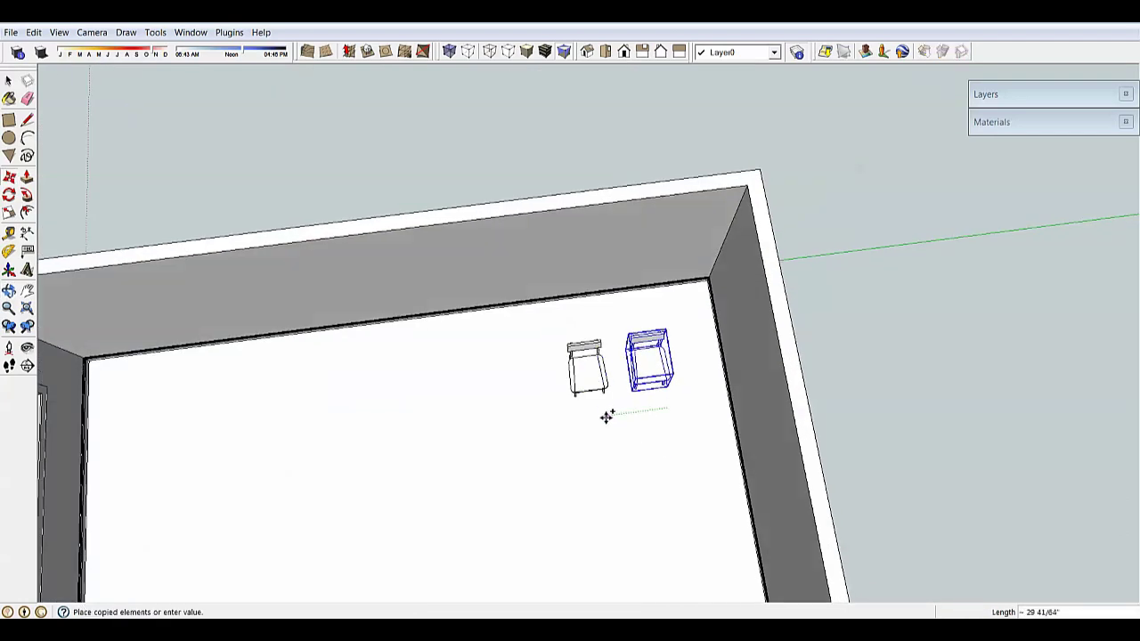
pyautogui.click(612, 418)
pyautogui.press('ctrl')
pyautogui.click(670, 411)
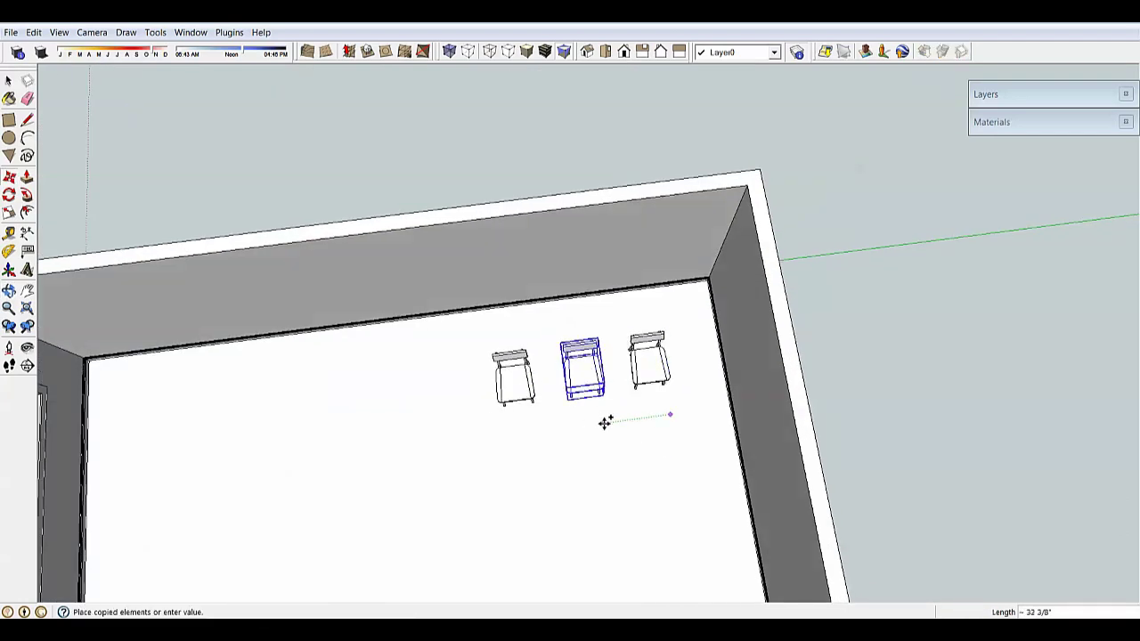
pyautogui.click(603, 420)
# - Select all three chairs and copy the row about 55 inches away from the end wall into the room
pyautogui.press('space')
pyautogui.click(661, 374)
pyautogui.keyDown('shift'); pyautogui.click(592, 374); pyautogui.keyUp('shift')
pyautogui.keyDown('shift'); pyautogui.click(518, 376); pyautogui.keyUp('shift')
pyautogui.moveTo(526, 378); pyautogui.dragTo(584, 369, button='middle')
pyautogui.press('m')
pyautogui.click(464, 438)
pyautogui.press('ctrl')
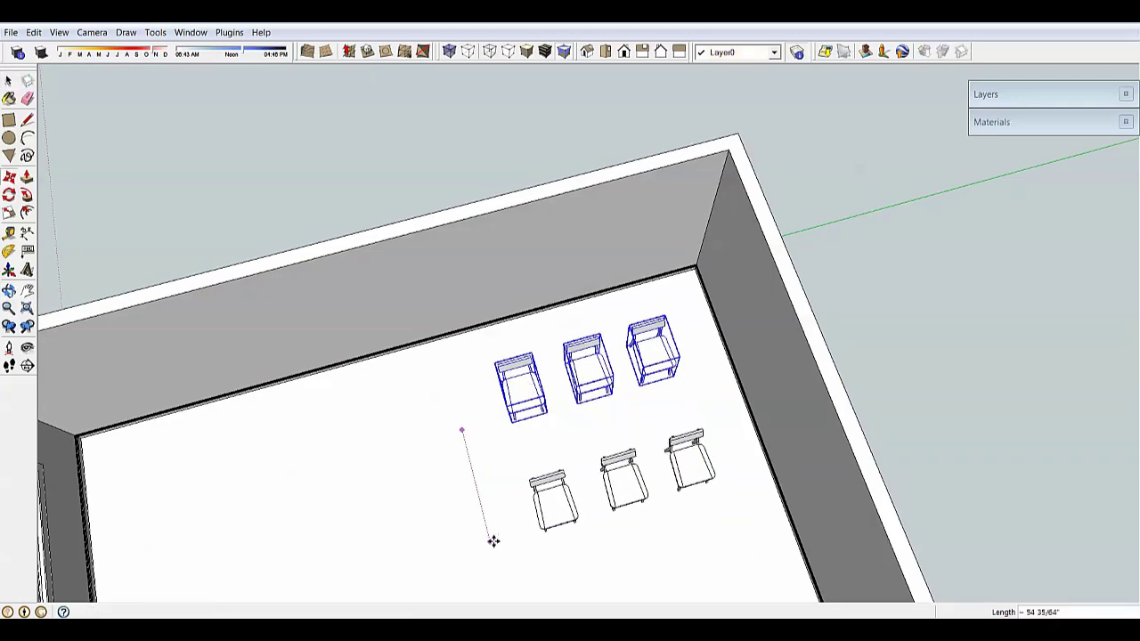
pyautogui.click(491, 540)
# - Rotate the copied row of three chairs 180 degrees on the floor so it faces the first row
pyautogui.moveTo(491, 540); pyautogui.dragTo(612, 484, button='middle')
pyautogui.scroll(3, 565, 471)
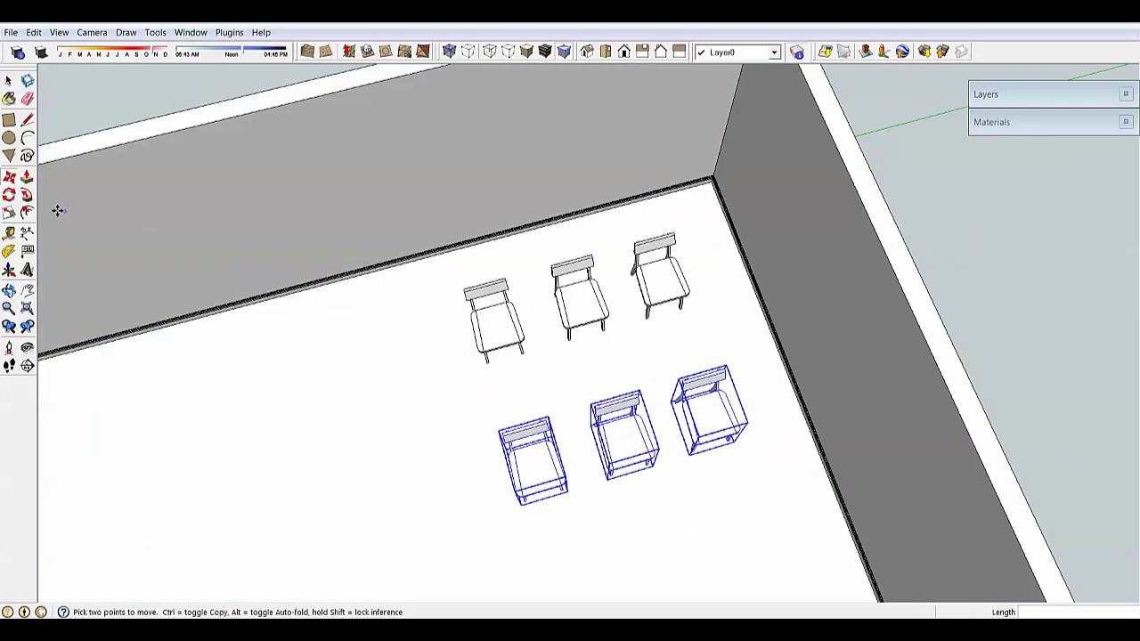
pyautogui.click(9, 194)
pyautogui.moveTo(590, 474); pyautogui.dragTo(595, 523)
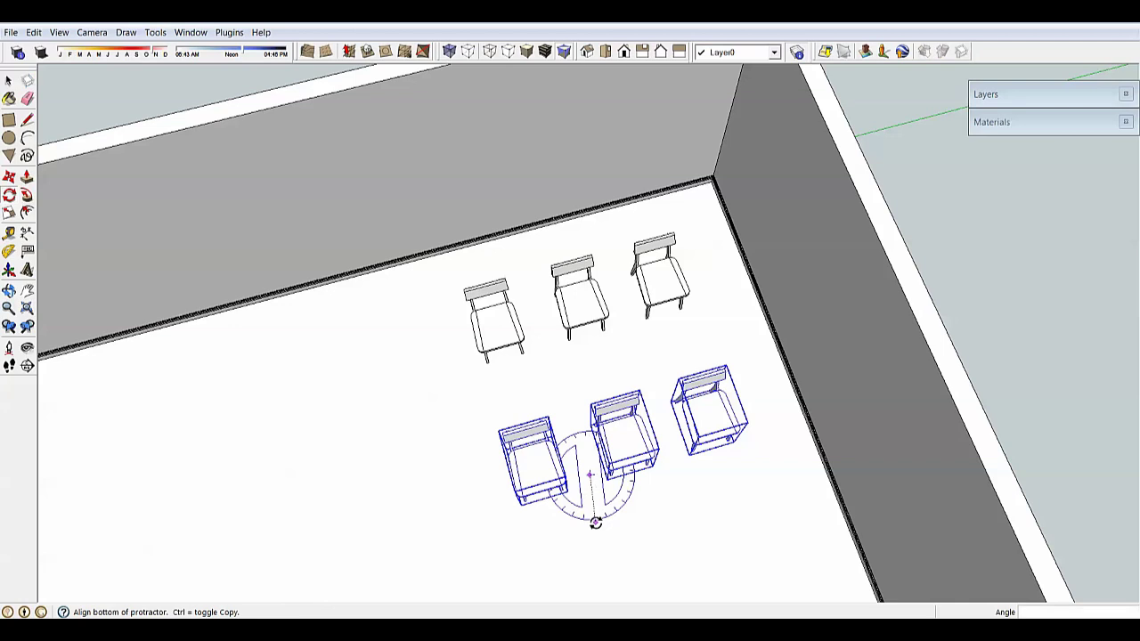
pyautogui.click(595, 523)
pyautogui.press('Escape')
pyautogui.click(585, 472)
pyautogui.click(601, 525)
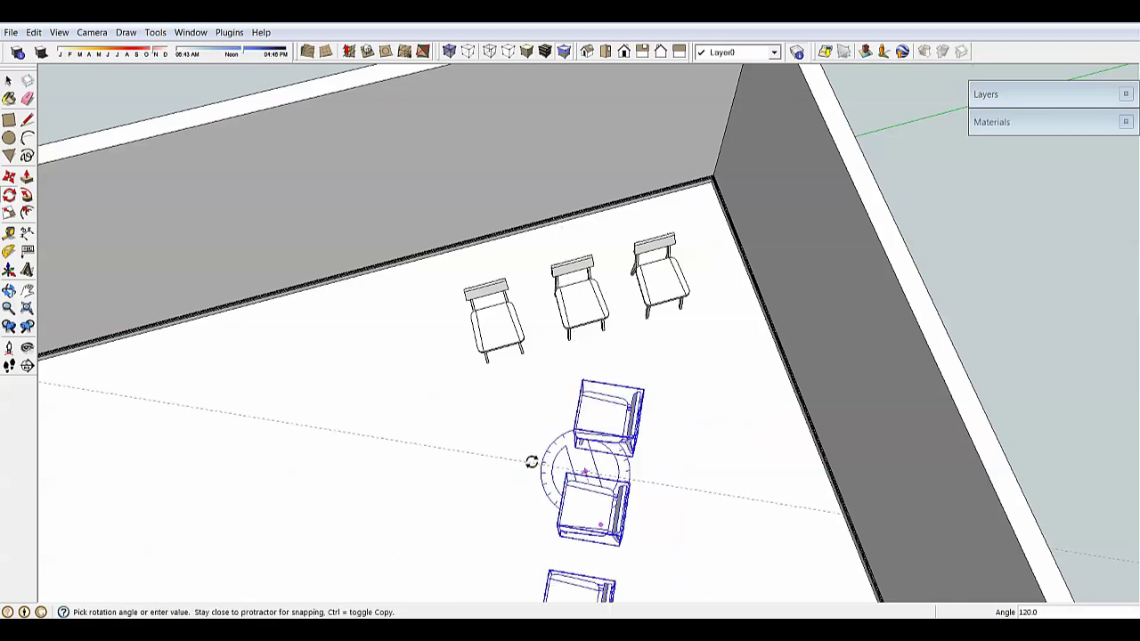
pyautogui.click(573, 428)
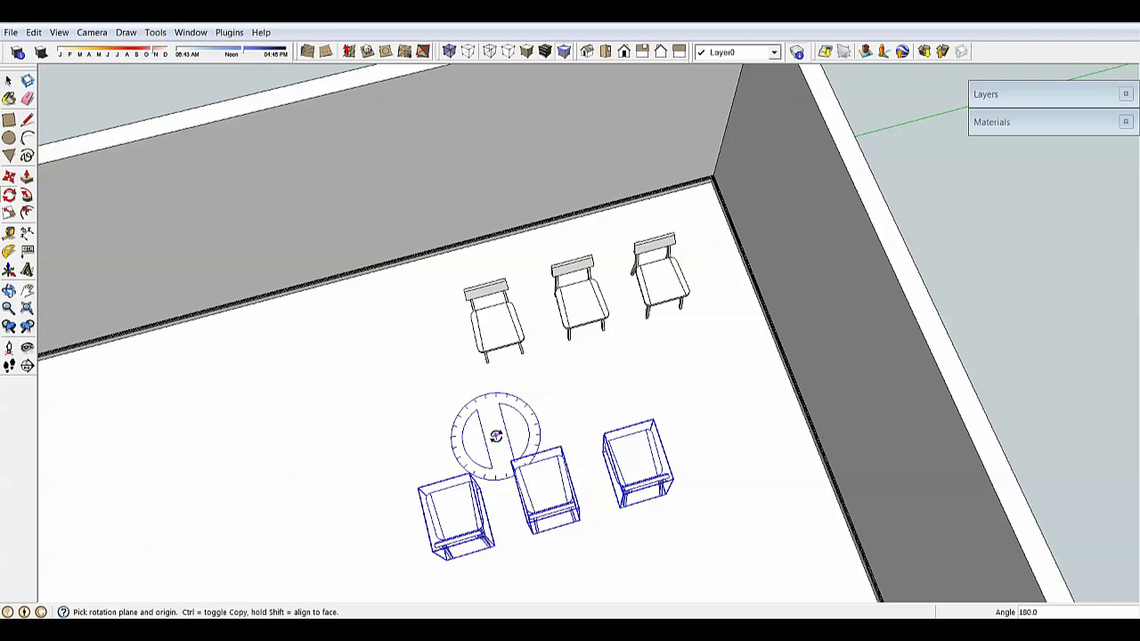
# - Move the rotated row of chairs toward the long side wall so it lines up opposite the first row
pyautogui.press('m')
pyautogui.click(499, 437)
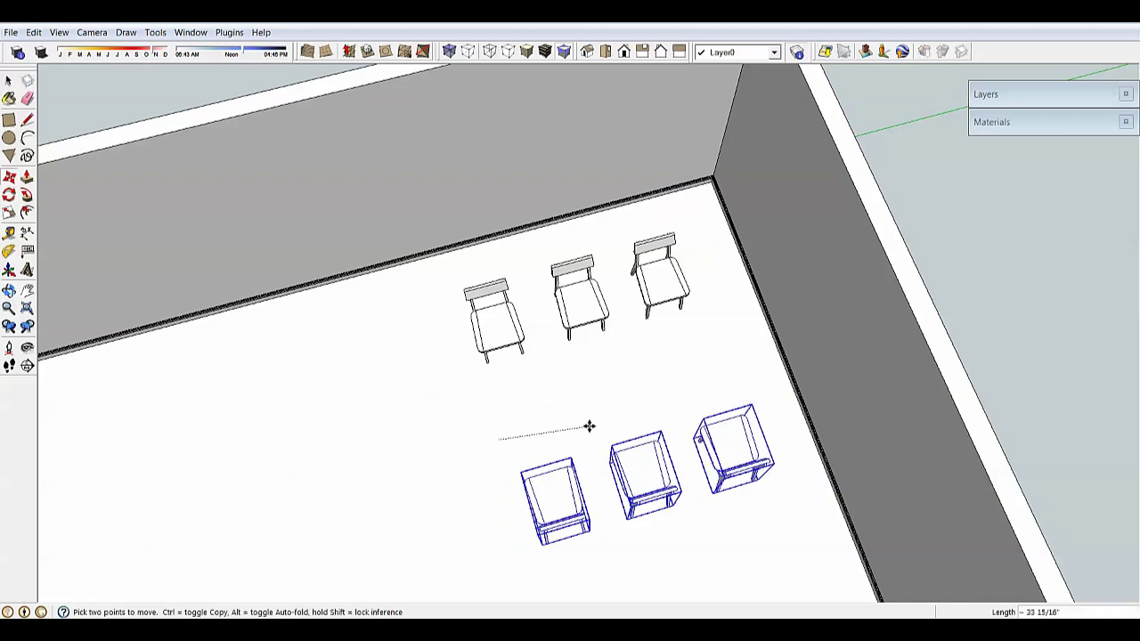
pyautogui.click(578, 415)
pyautogui.press('space')
pyautogui.scroll(-3, 603, 308)
pyautogui.moveTo(603, 308); pyautogui.dragTo(732, 168, button='middle')
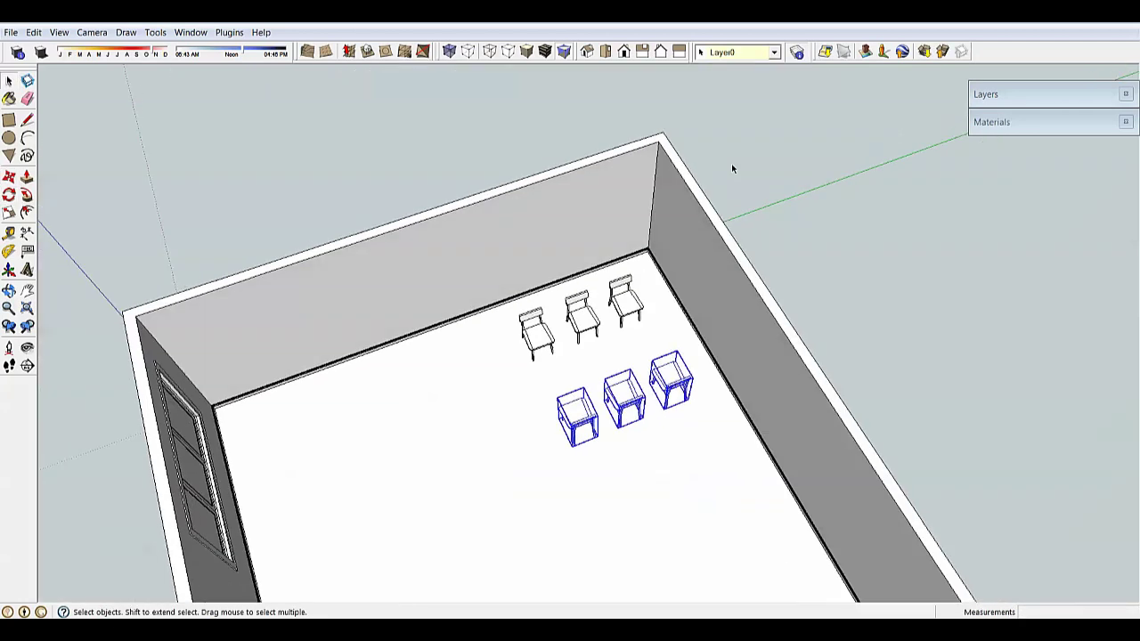
# - Try to search the 3D Warehouse for "low poly" models, and close the 3D Warehouse window
pyautogui.click(926, 51)
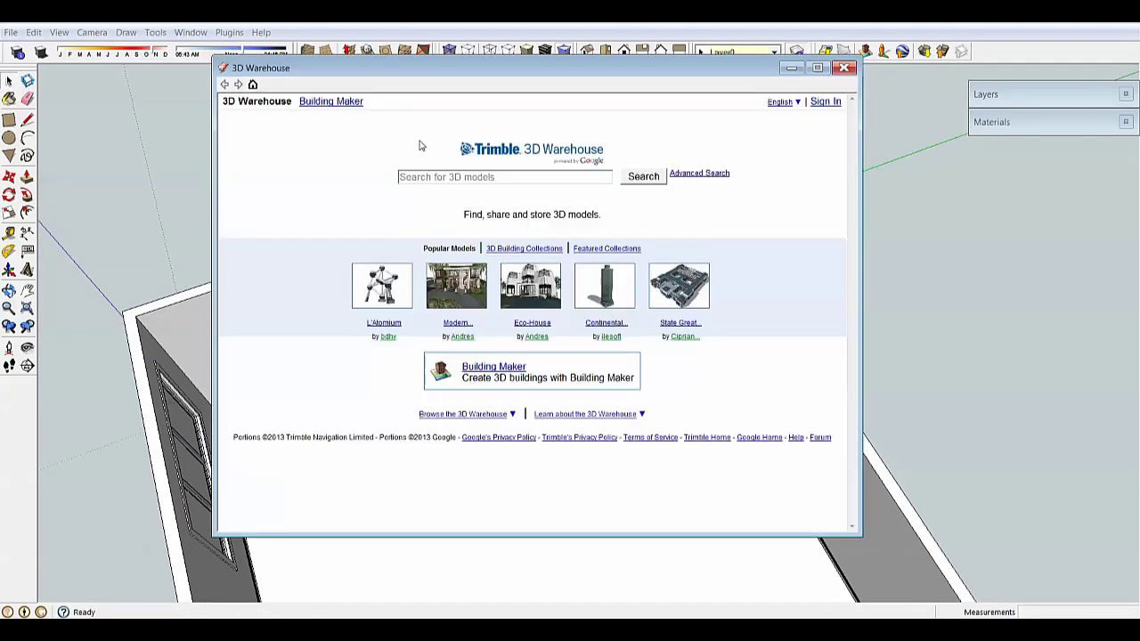
pyautogui.click(461, 175)
pyautogui.press('Return')
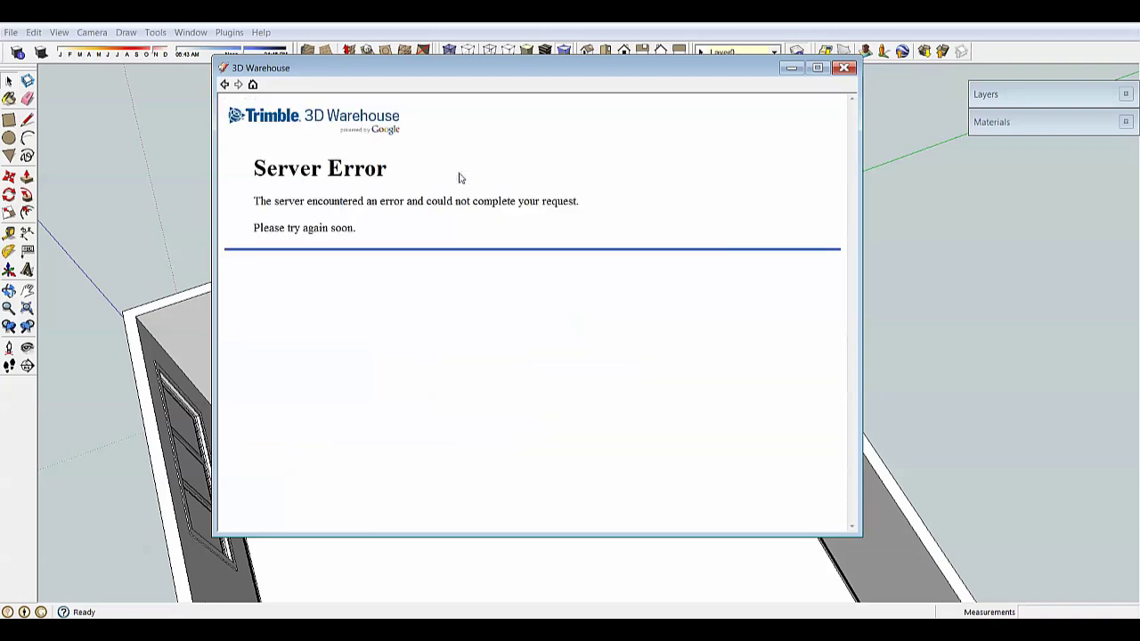
pyautogui.click(224, 85)
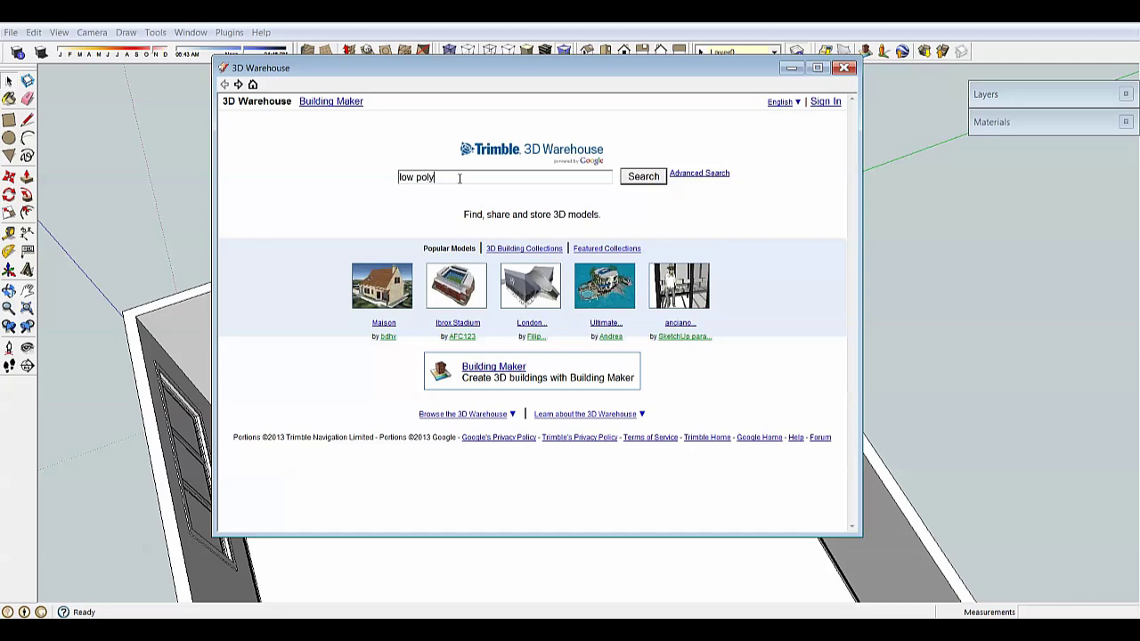
pyautogui.click(633, 176)
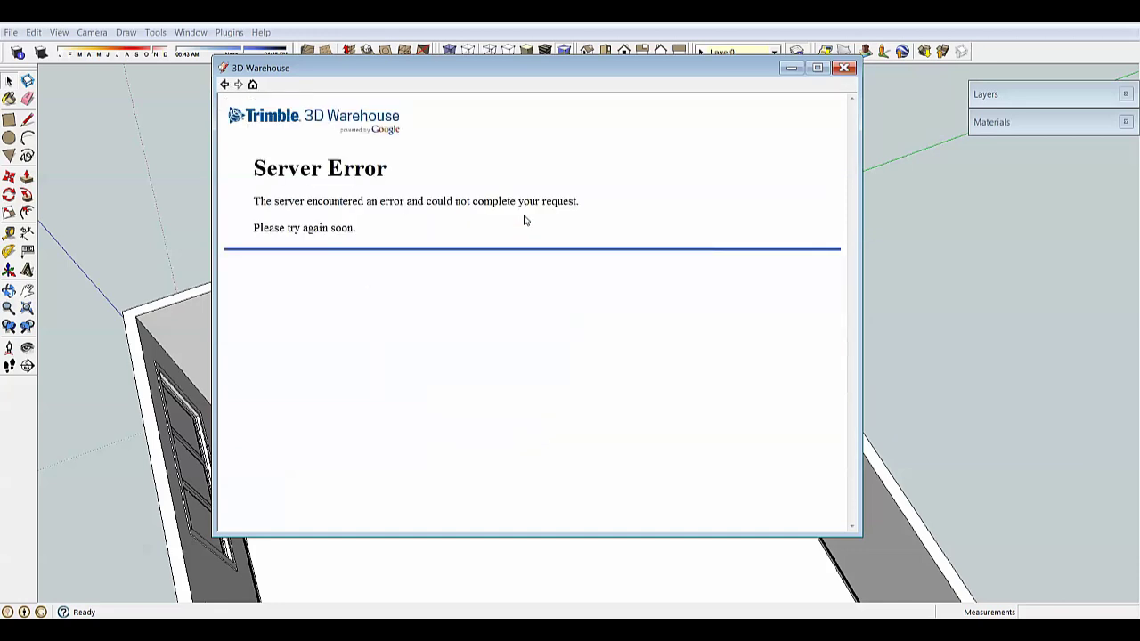
pyautogui.click(843, 67)
# - Examine the two facing rows of chairs up close and within the whole room from outside
pyautogui.moveTo(649, 294); pyautogui.dragTo(634, 271, button='middle')
pyautogui.scroll(-3, 626, 294)
pyautogui.moveTo(613, 384); pyautogui.dragTo(753, 387, button='middle')
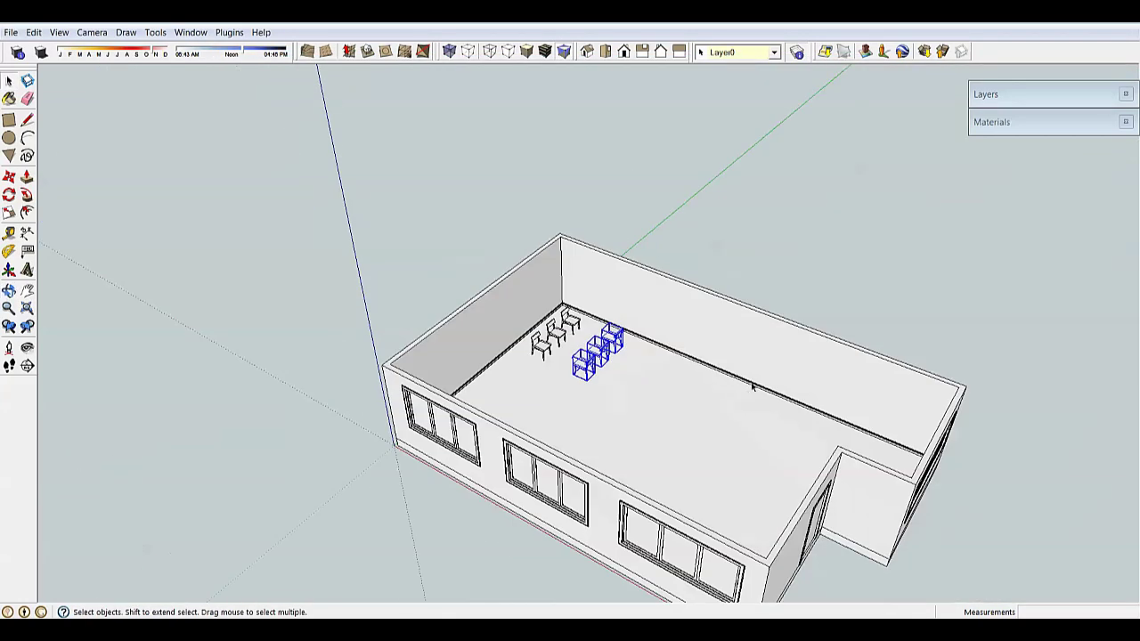
pyautogui.scroll(3, 671, 372)
pyautogui.moveTo(583, 371); pyautogui.dragTo(672, 273, button='middle')
pyautogui.scroll(-4, 655, 312)
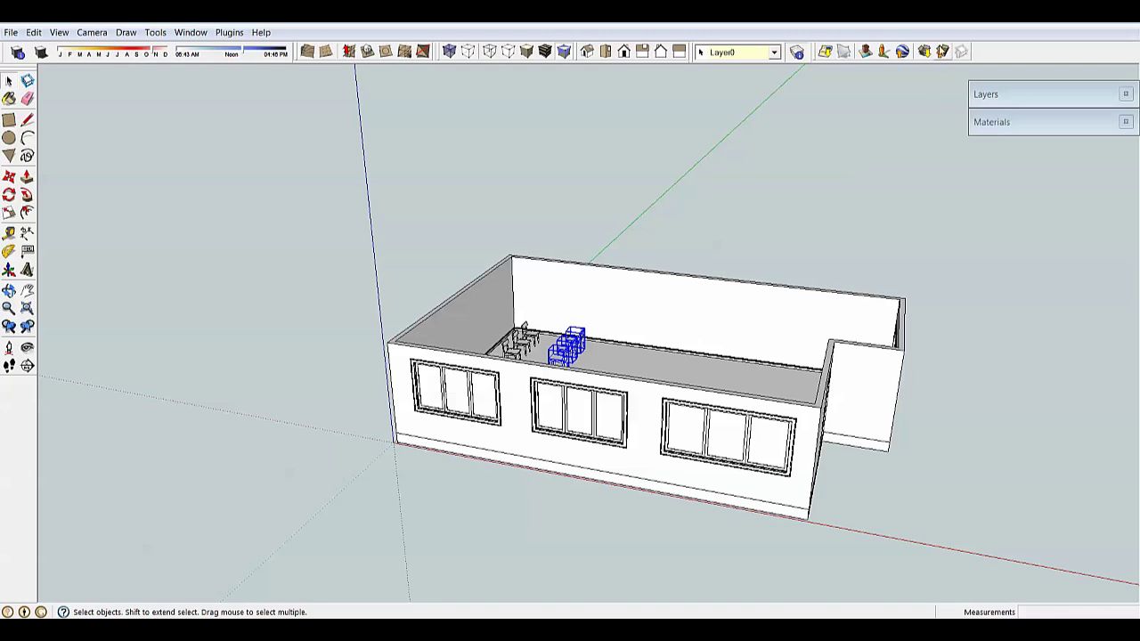
# - Search the 3D Warehouse for "low poly" and look through the first page of results
pyautogui.click(923, 51)
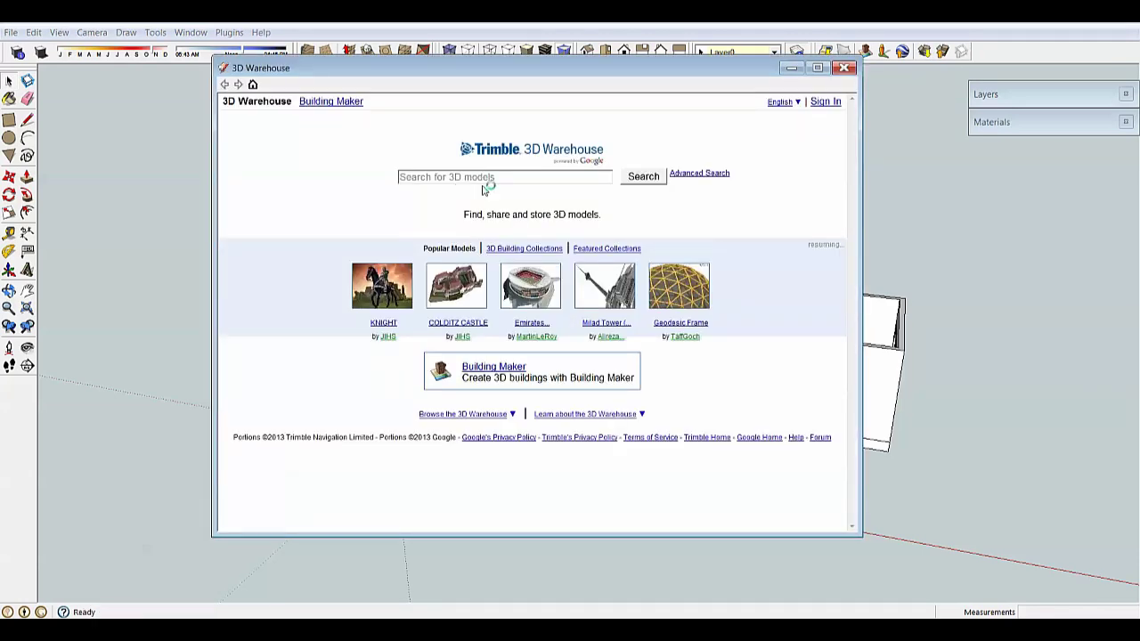
pyautogui.click(411, 298)
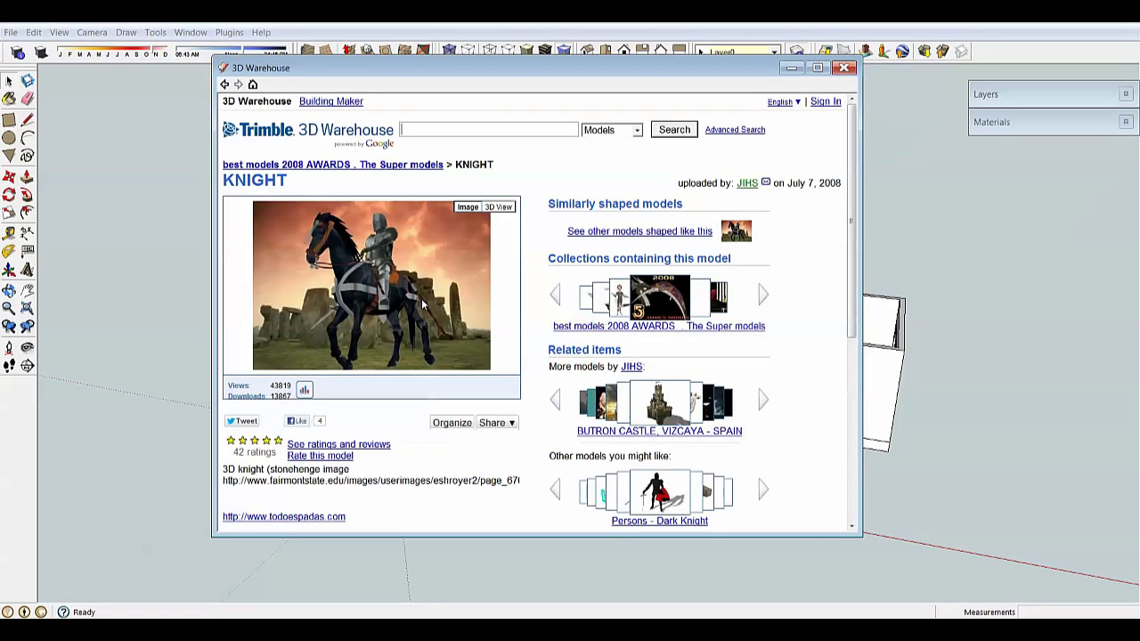
pyautogui.click(224, 84)
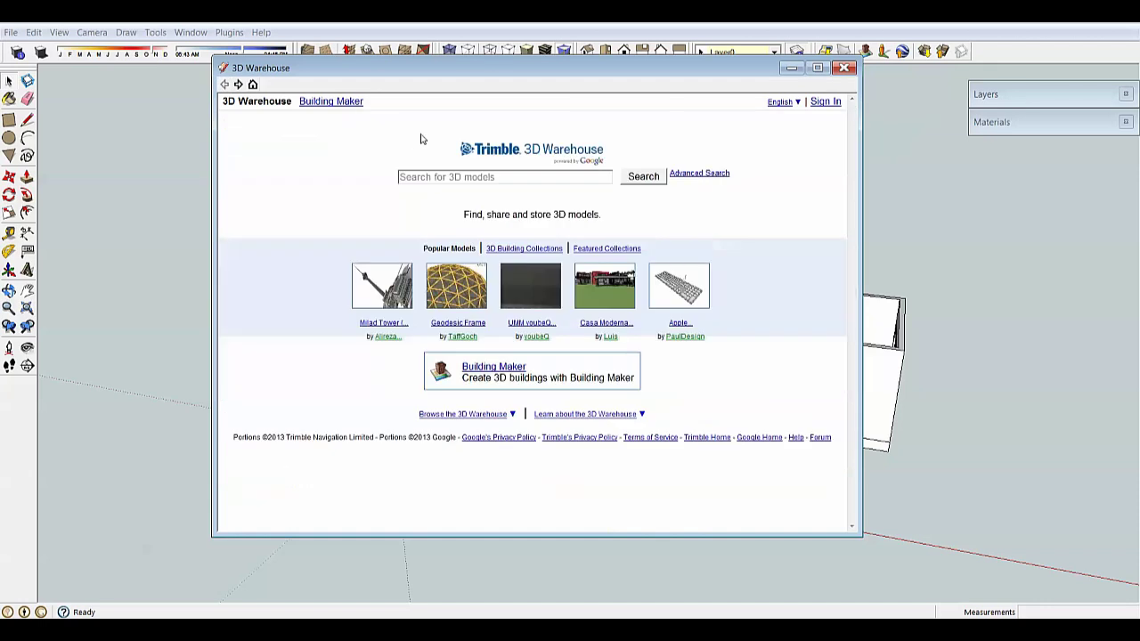
pyautogui.click(460, 173)
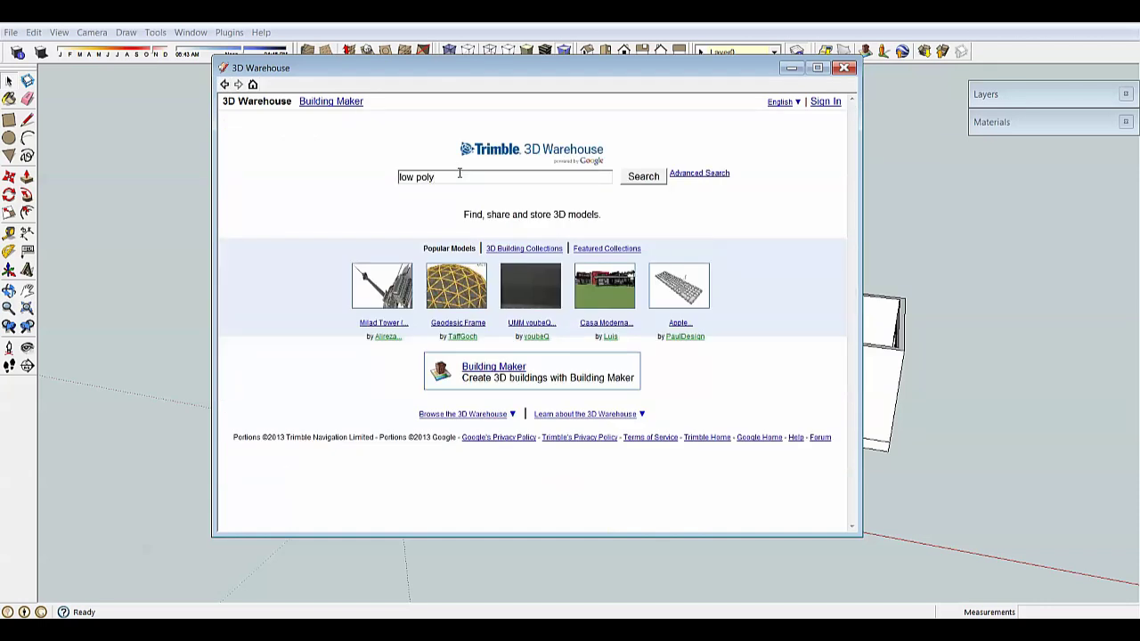
pyautogui.press('Return')
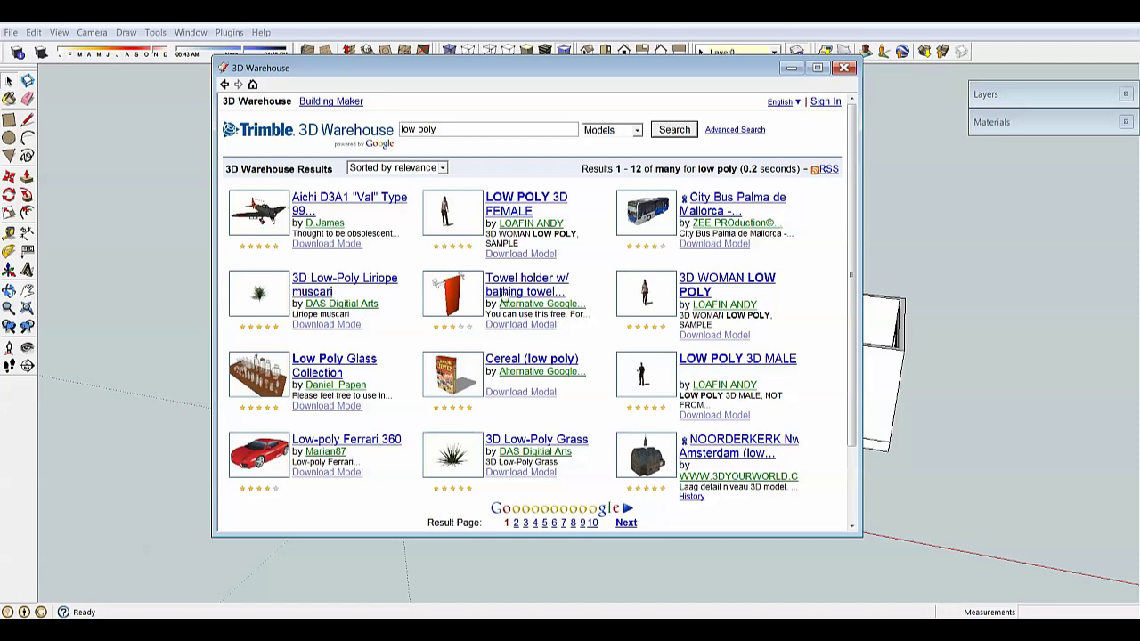
pyautogui.scroll(-2, 566, 380)
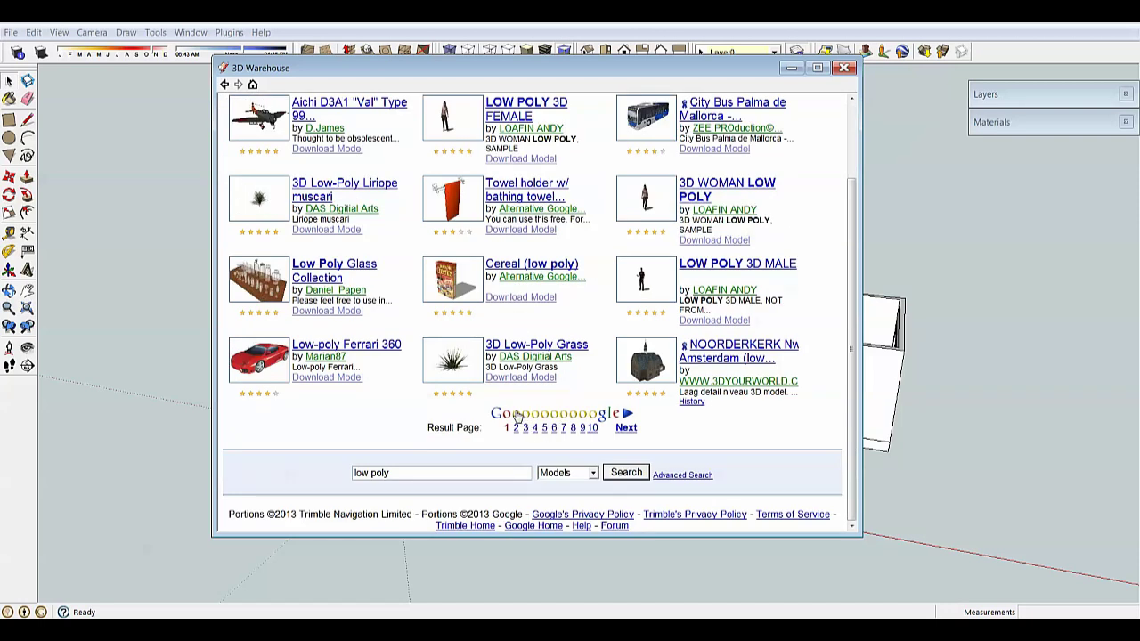
# - Search the 3D Warehouse for "low poly chair", look through the results, and view the Low Poly Office Chair model's page
pyautogui.click(624, 428)
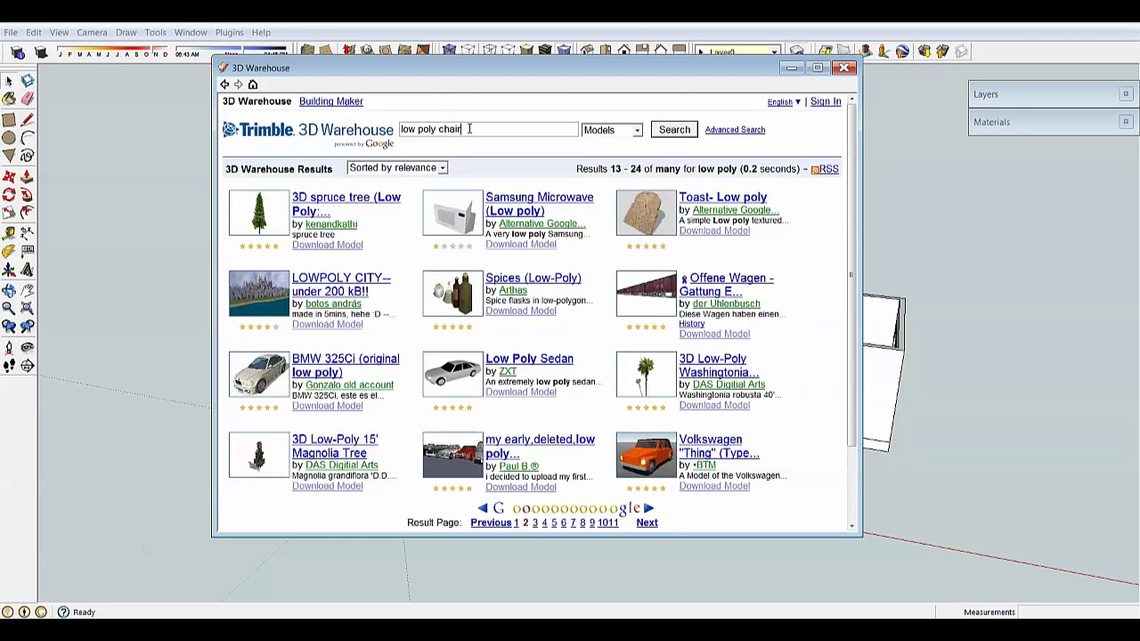
pyautogui.press('Return')
pyautogui.scroll(-2, 486, 321)
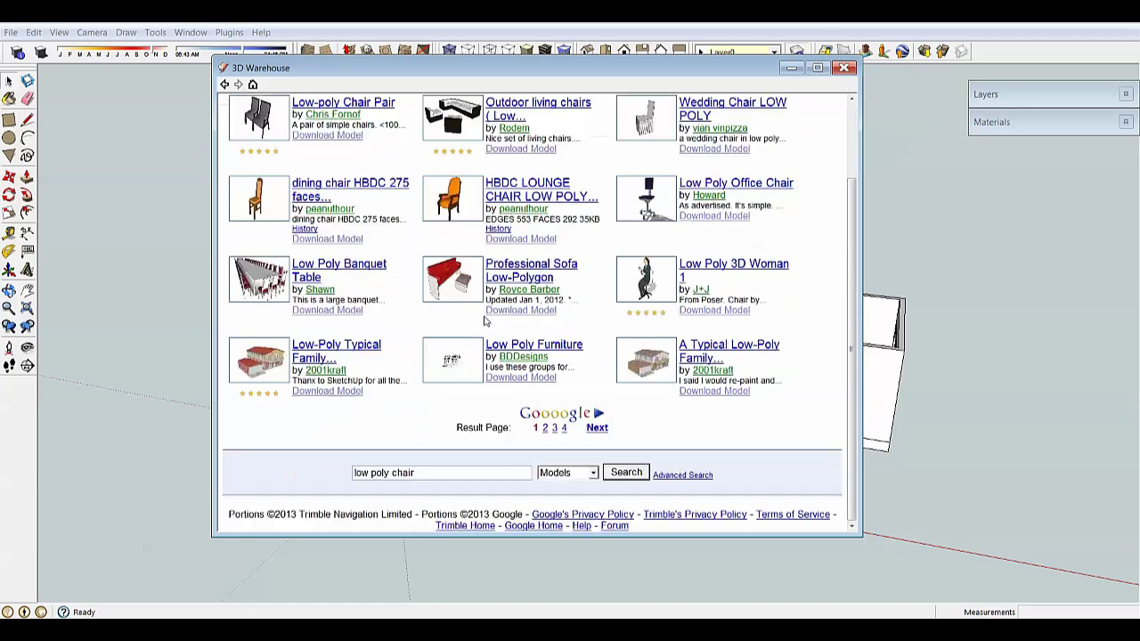
pyautogui.scroll(2, 694, 367)
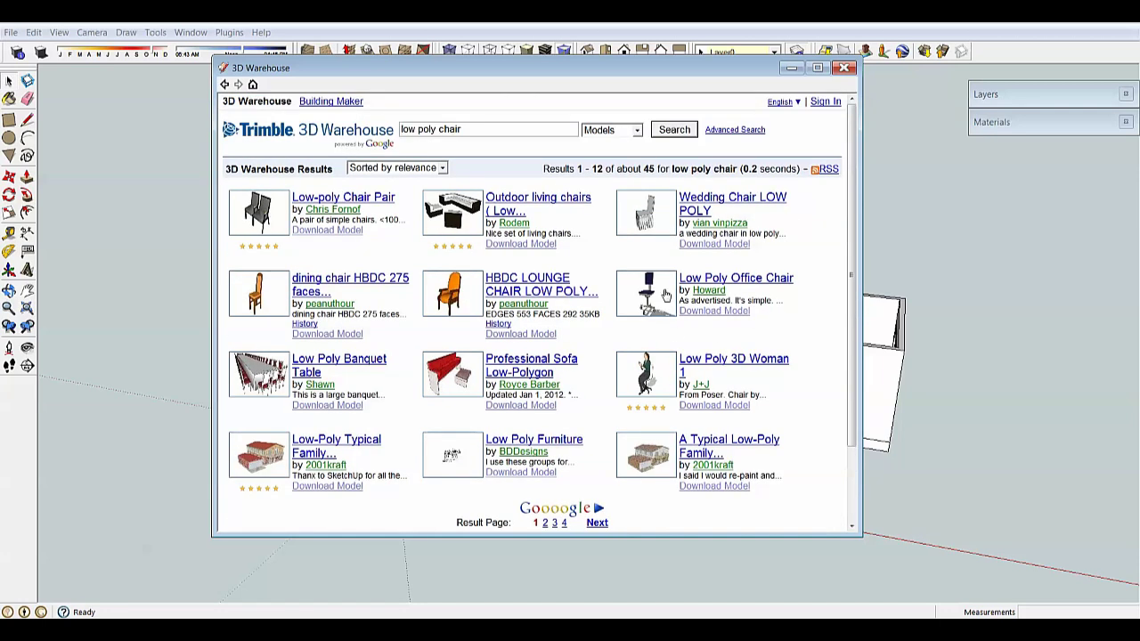
pyautogui.click(739, 283)
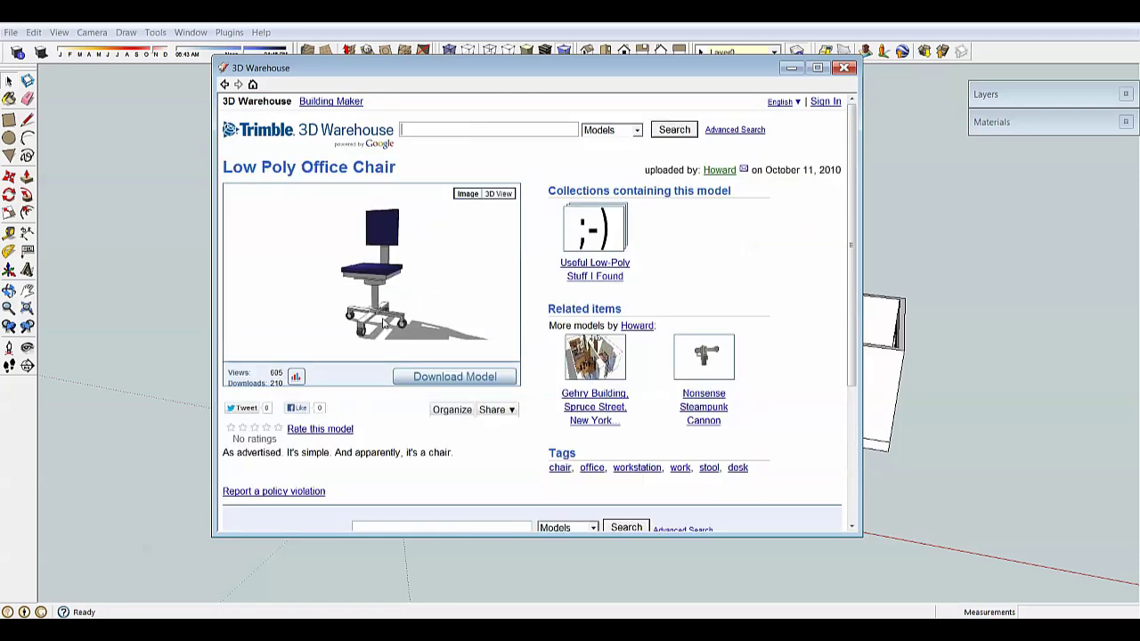
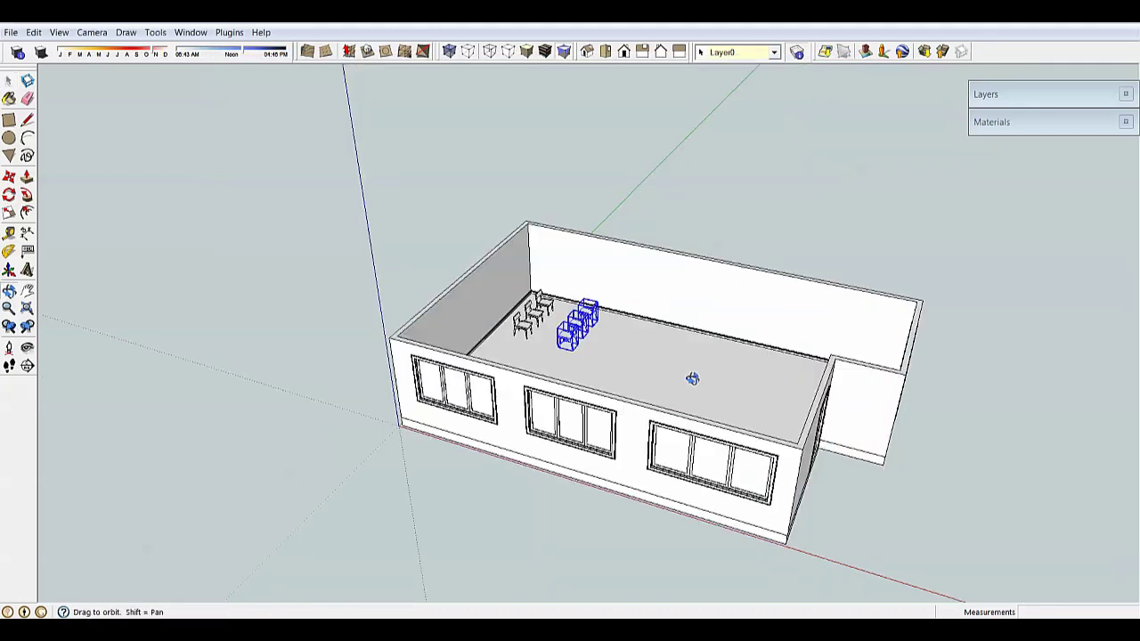
# - Find a dining table in the 3D Warehouse, load "Table Dining - B&B Italia Athos 2001" into the model, and place it near the chairs
pyautogui.scroll(2, 654, 279)
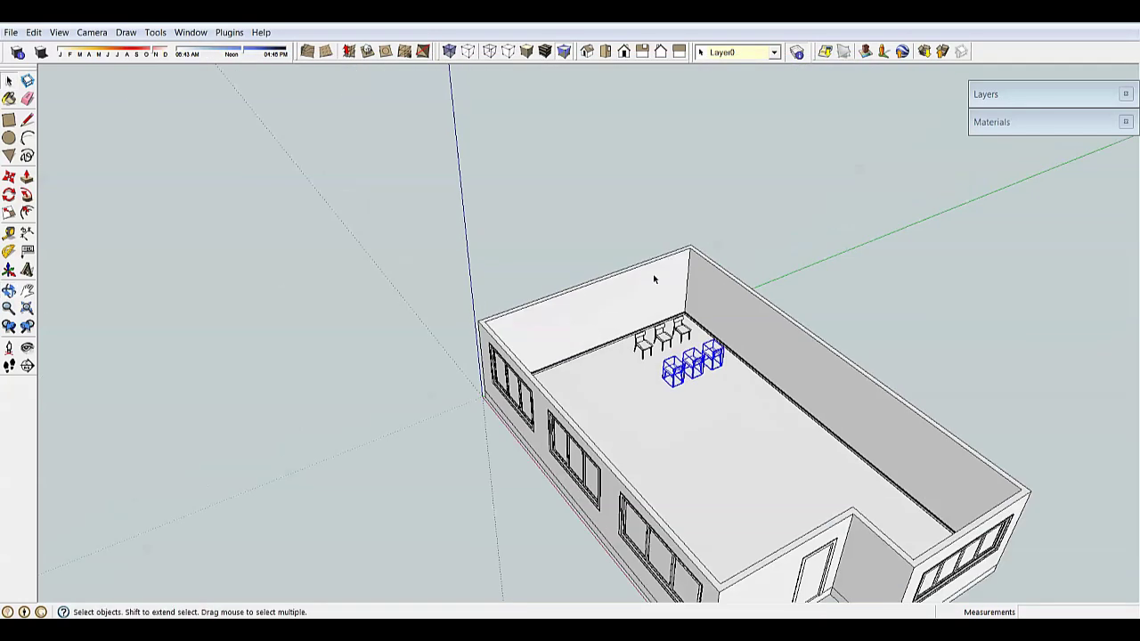
pyautogui.click(923, 51)
pyautogui.click(496, 178)
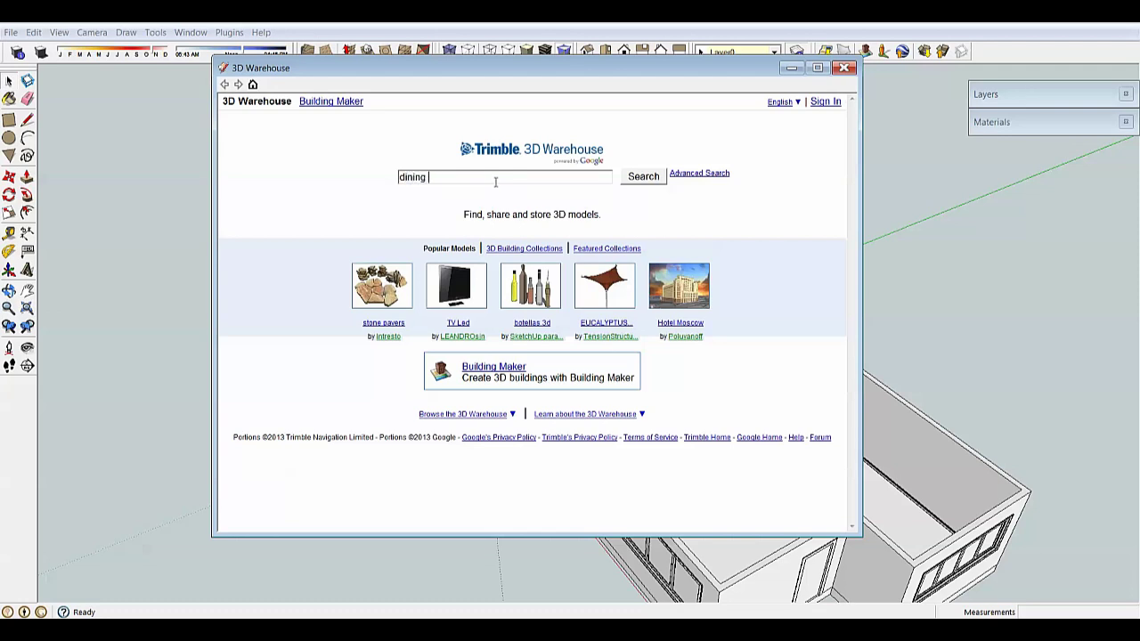
pyautogui.write('dining table')
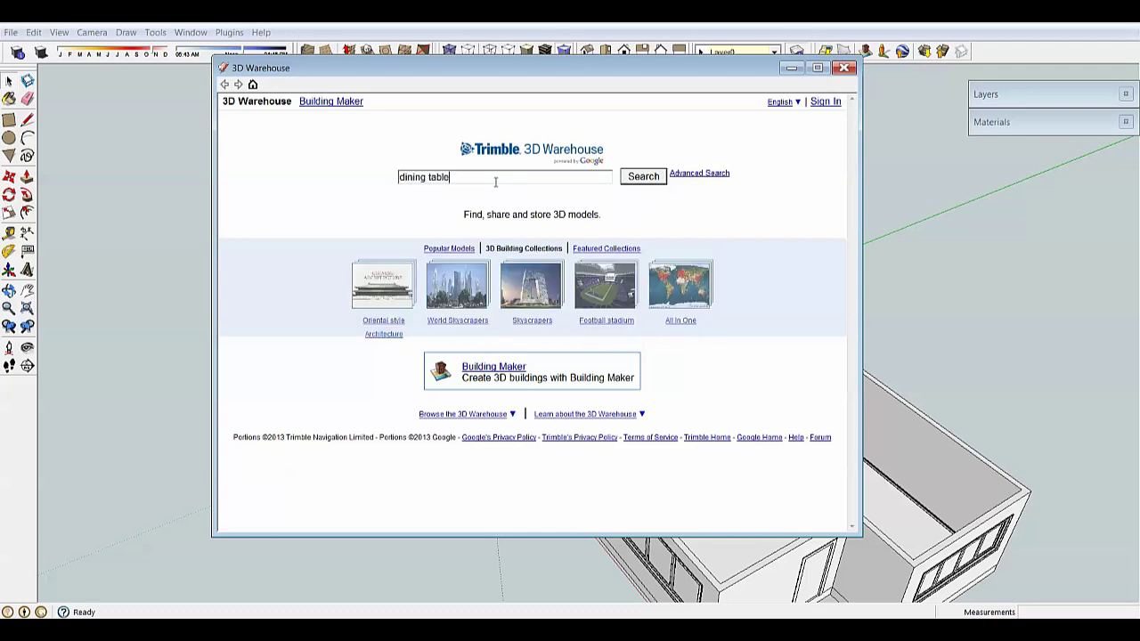
pyautogui.press('Return')
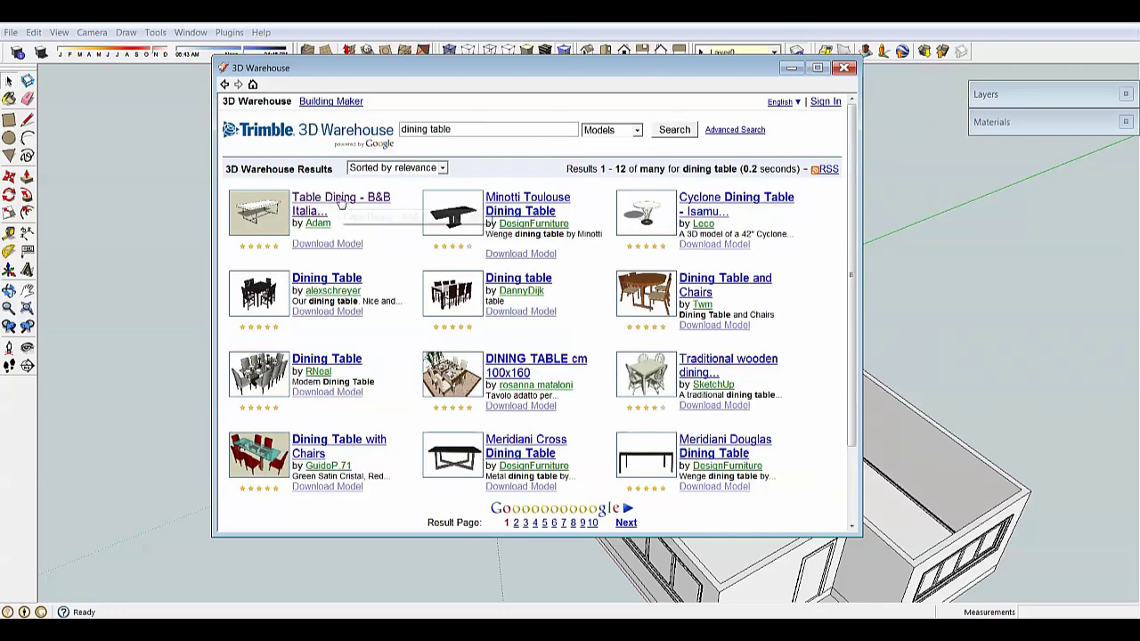
pyautogui.click(471, 377)
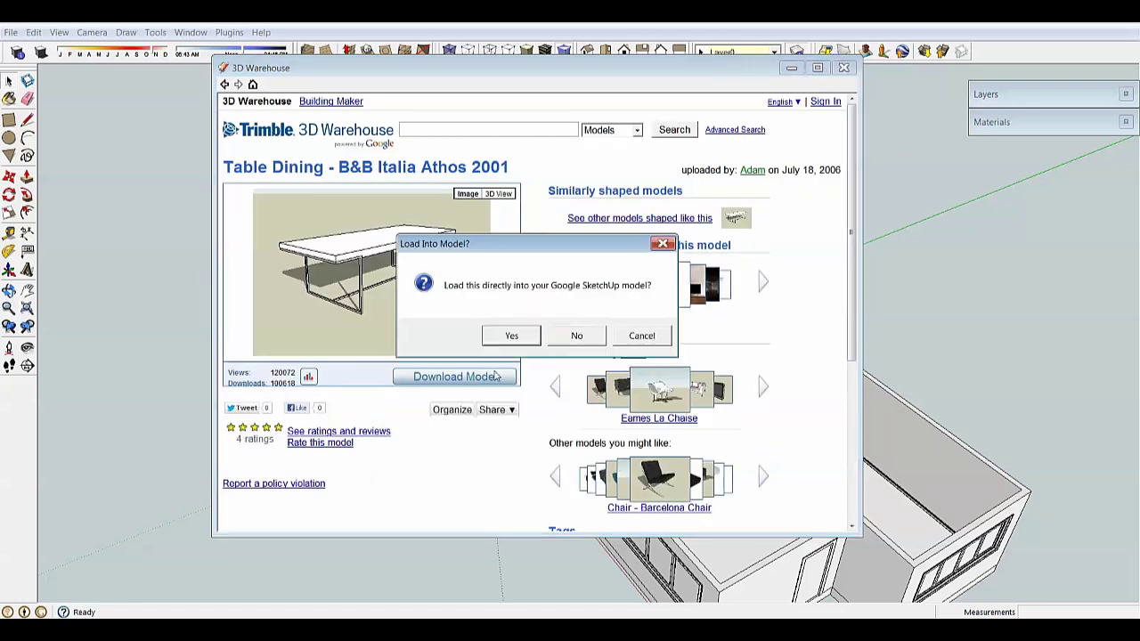
pyautogui.click(512, 335)
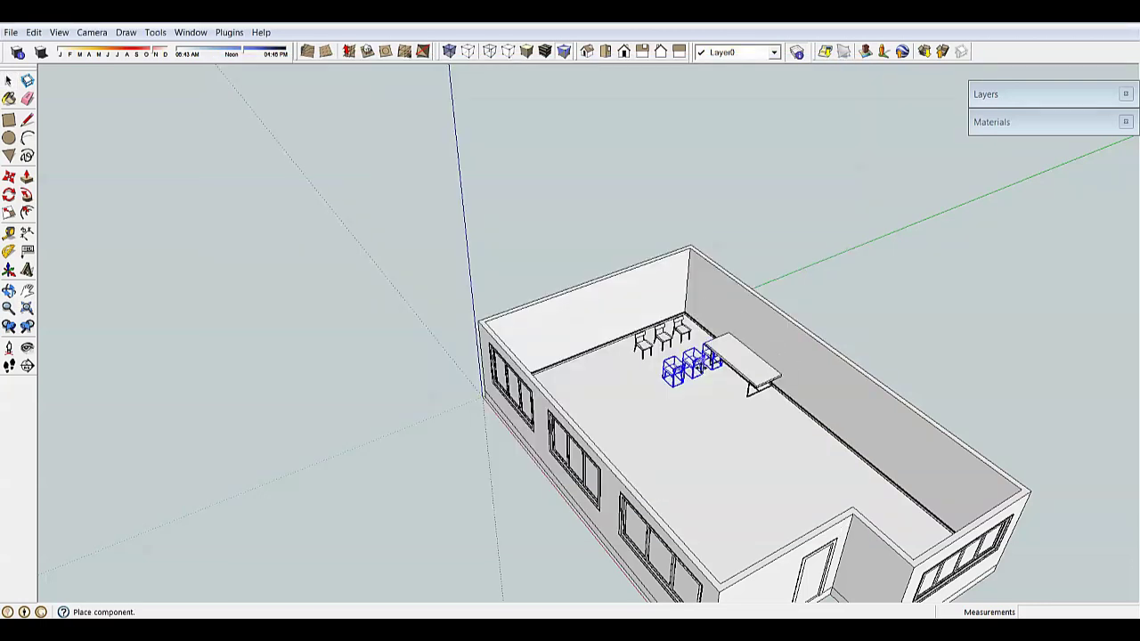
pyautogui.scroll(6, 700, 360)
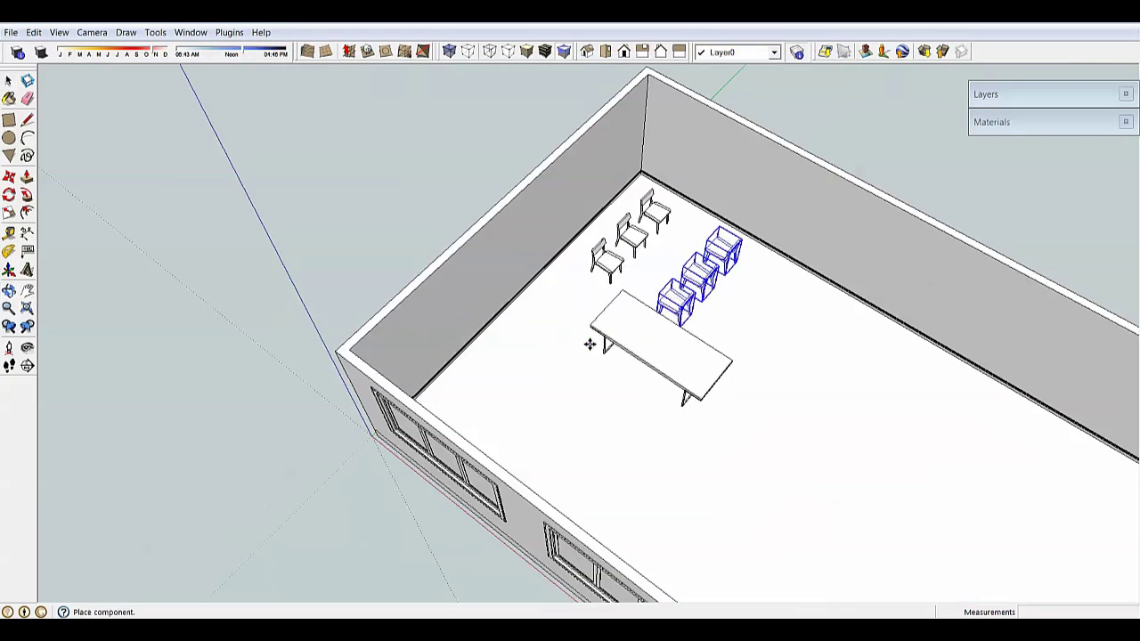
pyautogui.click(591, 341)
# - Turn the dining table parallel to the chair rows and move it between the two facing rows
pyautogui.scroll(2, 691, 335)
pyautogui.click(715, 411)
pyautogui.click(605, 390)
pyautogui.press('m')
pyautogui.click(636, 534)
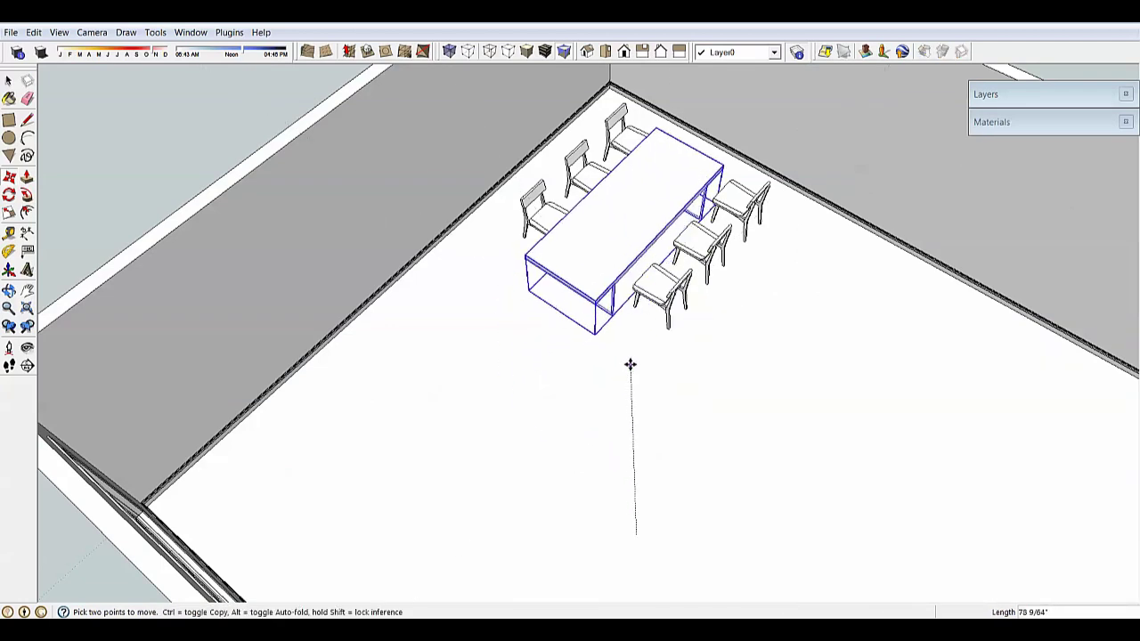
pyautogui.click(644, 351)
# - Switch the display style to Shaded With Textures and clear the dining table's selection
pyautogui.scroll(-2, 644, 351)
pyautogui.moveTo(644, 351); pyautogui.dragTo(792, 261, button='middle')
pyautogui.scroll(-3, 687, 319)
pyautogui.scroll(3, 717, 307)
pyautogui.moveTo(771, 302); pyautogui.dragTo(581, 272, button='middle')
pyautogui.scroll(-2, 581, 273)
pyautogui.moveTo(691, 343); pyautogui.dragTo(636, 293, button='middle')
pyautogui.press('space')
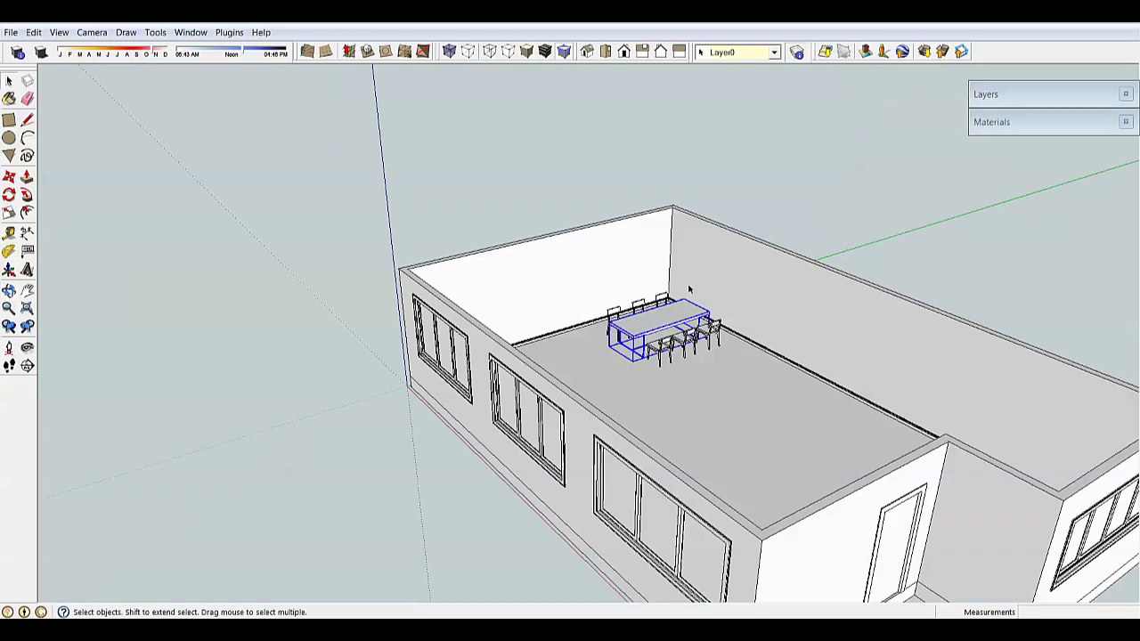
pyautogui.scroll(1, 650, 290)
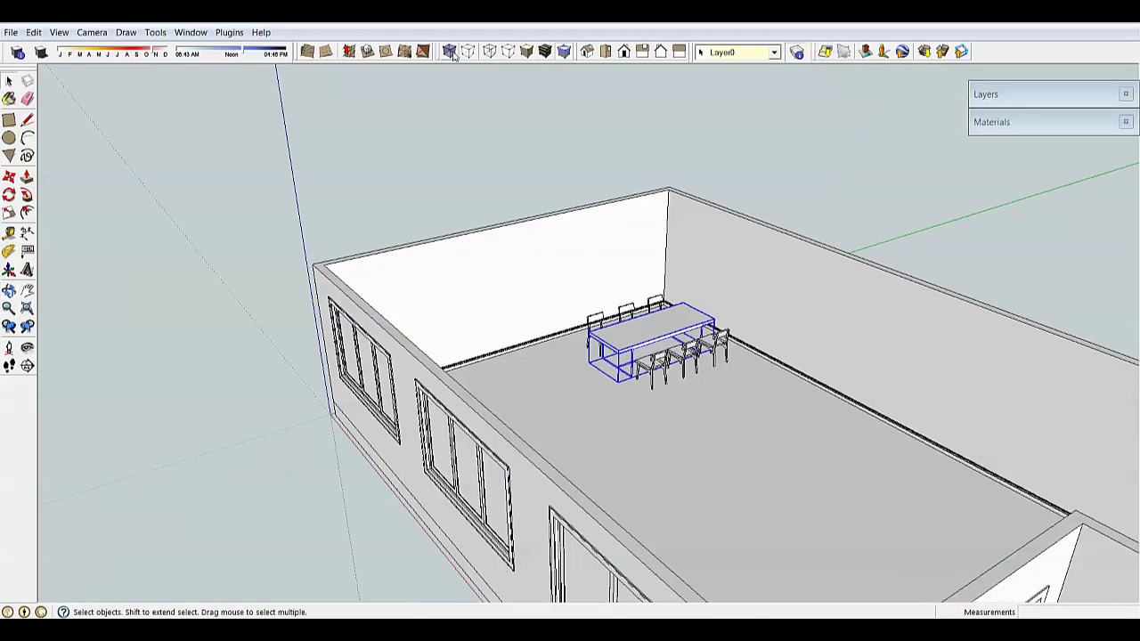
pyautogui.click(549, 53)
pyautogui.moveTo(693, 317)
pyautogui.mouseDown(button='middle')
pyautogui.moveTo(748, 343)
pyautogui.moveTo(831, 453)
pyautogui.moveTo(660, 289)
pyautogui.moveTo(726, 296)
pyautogui.moveTo(644, 275)
pyautogui.moveTo(665, 230)
pyautogui.moveTo(600, 209)
pyautogui.mouseUp(button='middle')
pyautogui.scroll(2, 747, 344)
pyautogui.scroll(-3, 714, 311)
pyautogui.click(865, 278)
# - Open the dining table for editing and paint its tabletop with the Wood-cherry material sampled from a chair
pyautogui.scroll(5, 712, 308)
pyautogui.scroll(2, 660, 288)
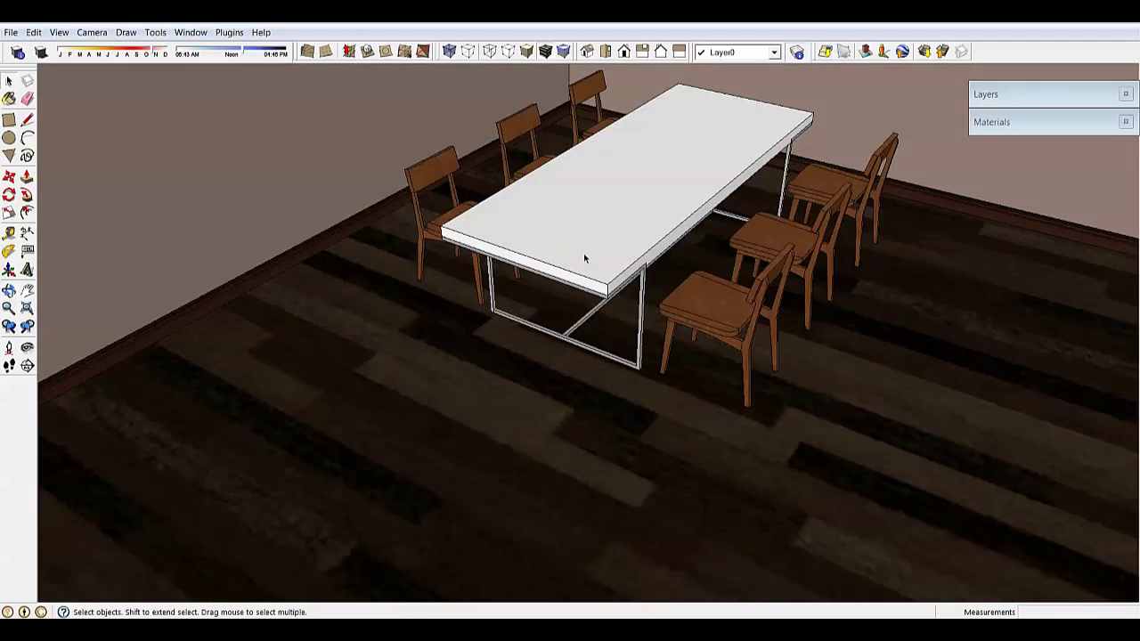
pyautogui.doubleClick(642, 224)
pyautogui.click(643, 224)
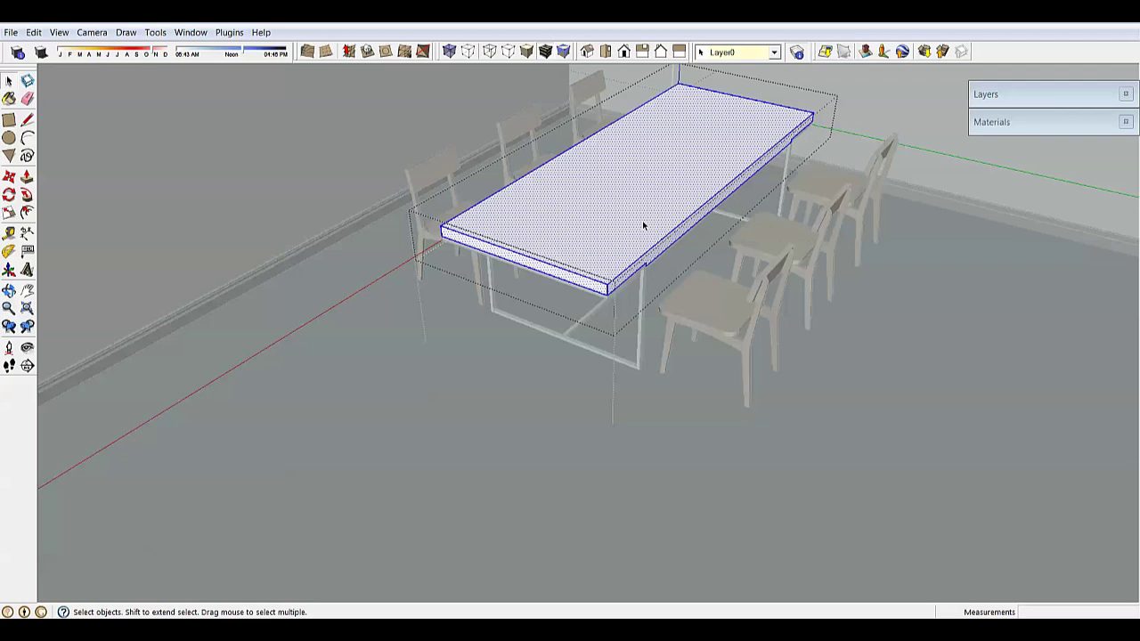
pyautogui.moveTo(674, 222); pyautogui.dragTo(620, 212, button='middle')
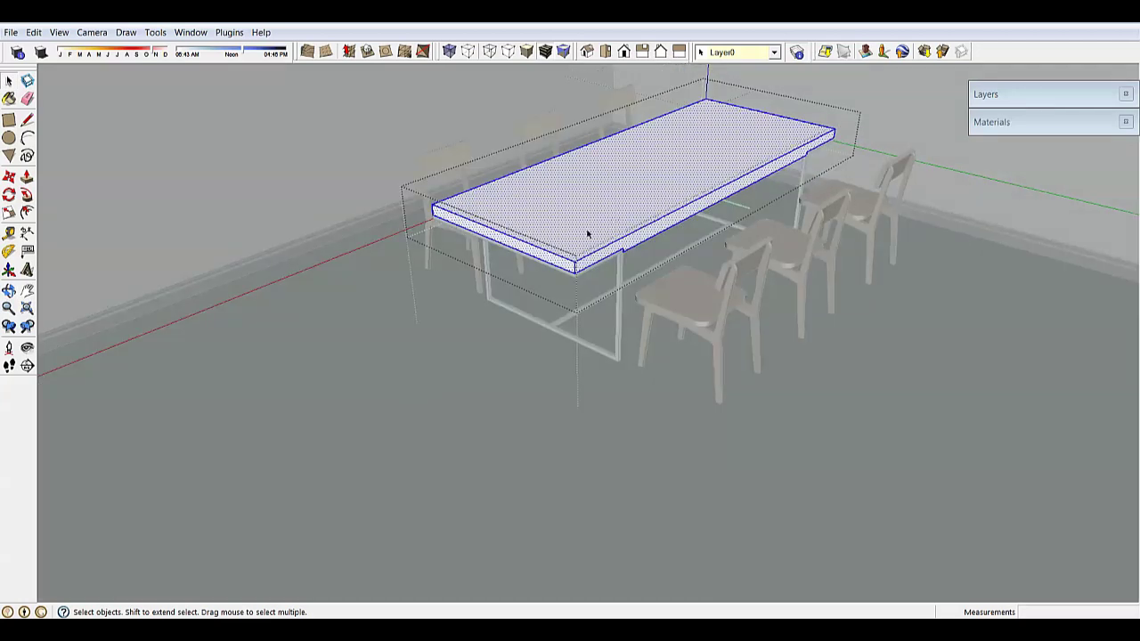
pyautogui.moveTo(565, 221)
pyautogui.mouseDown(button='middle')
pyautogui.moveTo(615, 226)
pyautogui.moveTo(577, 237)
pyautogui.mouseUp(button='middle')
pyautogui.click(9, 98)
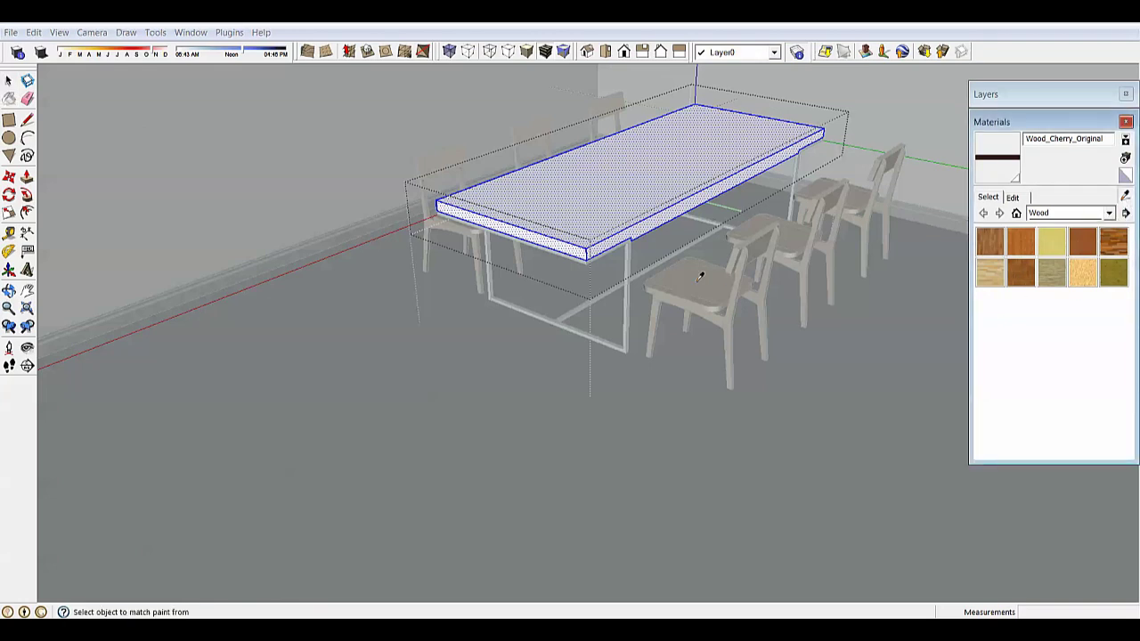
pyautogui.click(700, 243)
pyautogui.click(629, 201)
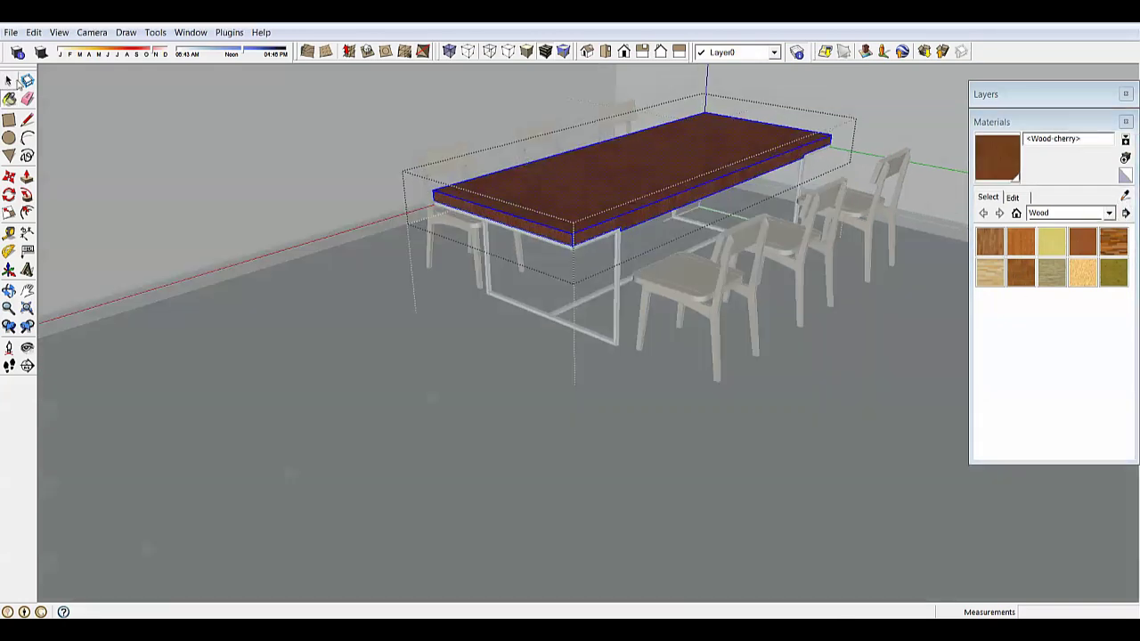
pyautogui.click(9, 80)
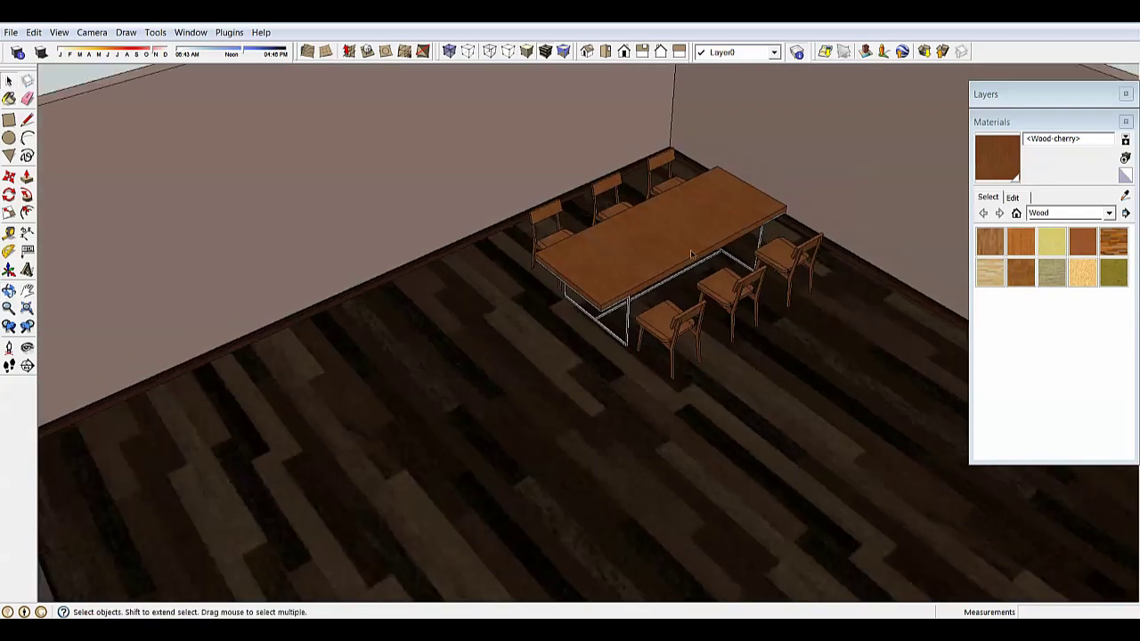
# - Examine the textured table and chairs within the whole room from outside
pyautogui.moveTo(691, 254); pyautogui.dragTo(723, 309, button='middle')
pyautogui.scroll(-2, 712, 302)
pyautogui.scroll(-2, 722, 309)
pyautogui.scroll(3, 723, 309)
pyautogui.scroll(-5, 739, 356)
pyautogui.moveTo(739, 356)
pyautogui.mouseDown(button='middle')
pyautogui.moveTo(687, 298)
pyautogui.moveTo(720, 348)
pyautogui.mouseUp(button='middle')
pyautogui.scroll(2, 720, 347)
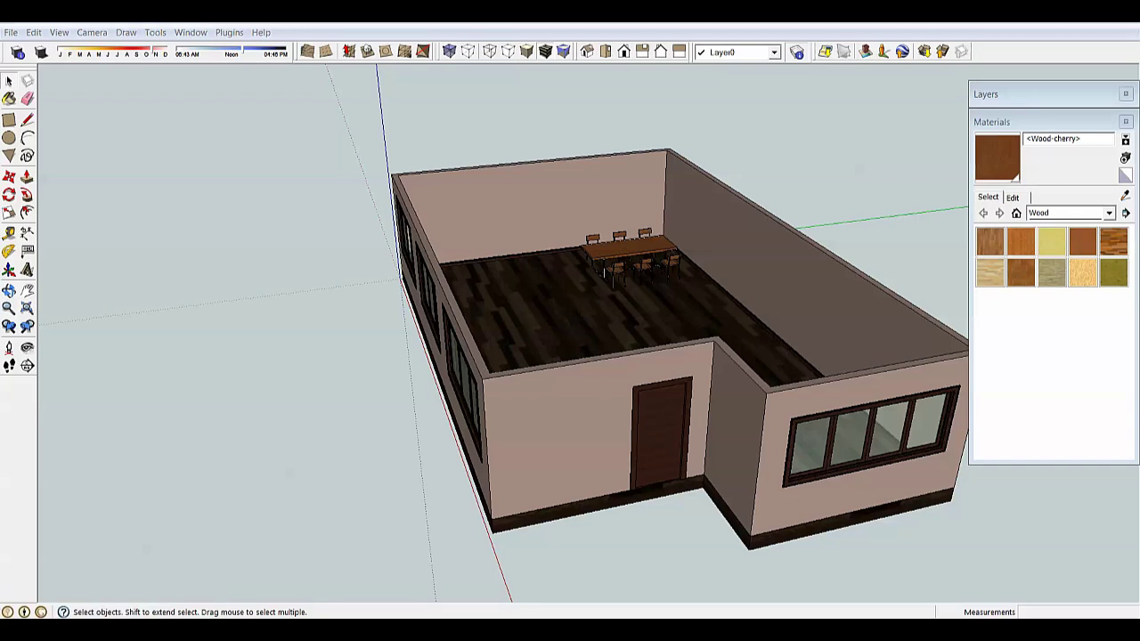
# - Switch to the Archive3D website in the browser, return to its home page, and download the Cup 3D model
pyautogui.hotkey('alt', 'Tab')
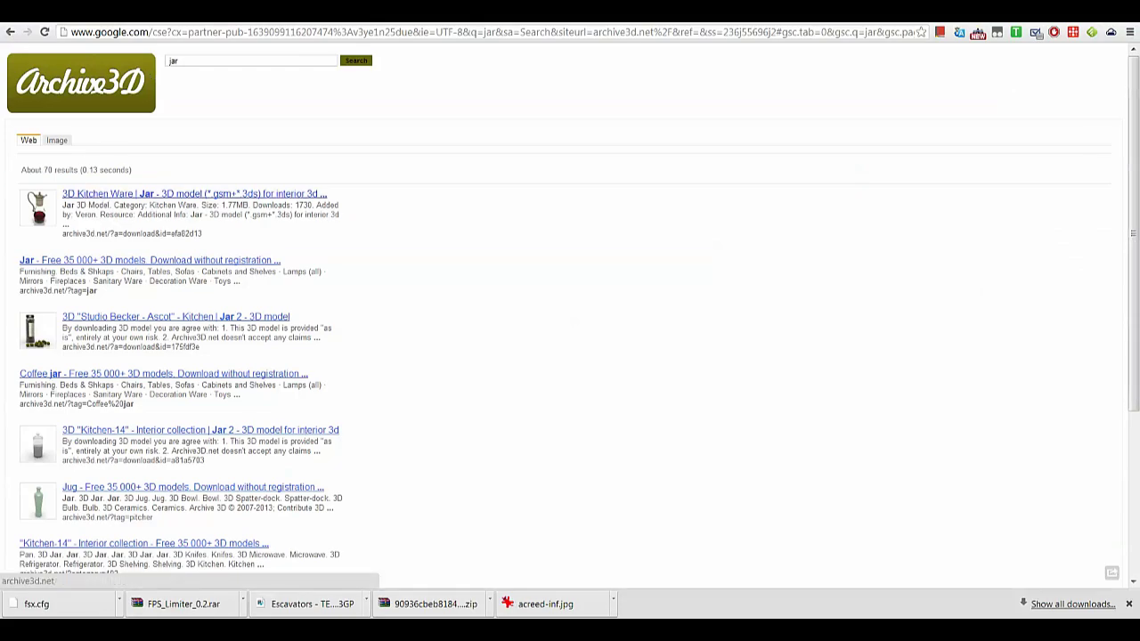
pyautogui.click(9, 33)
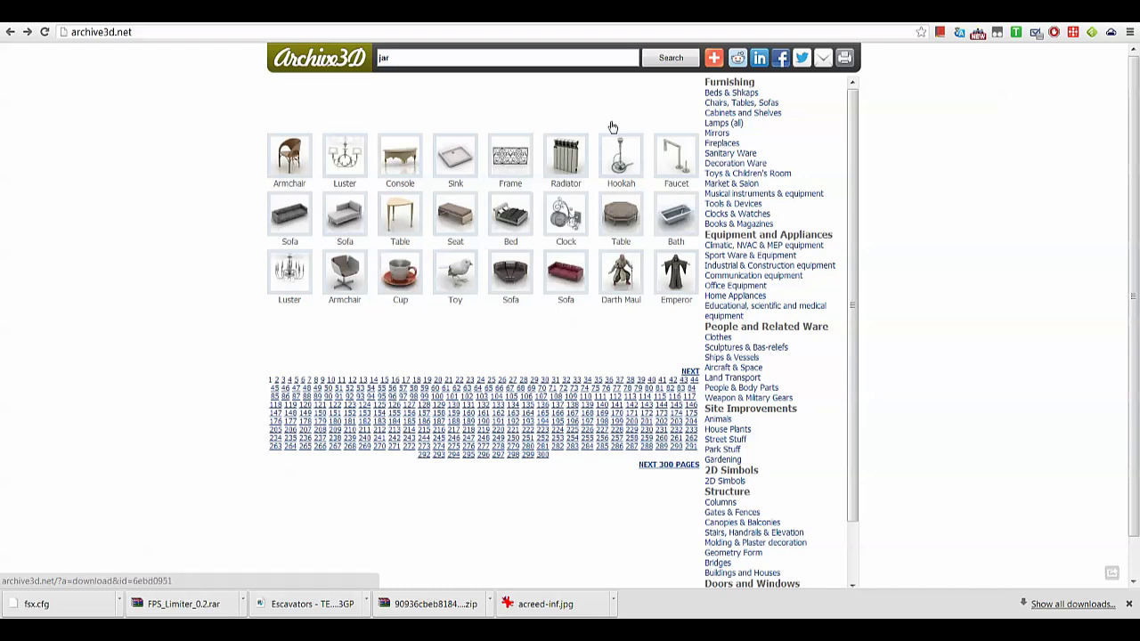
pyautogui.moveTo(406, 56); pyautogui.dragTo(2, 71)
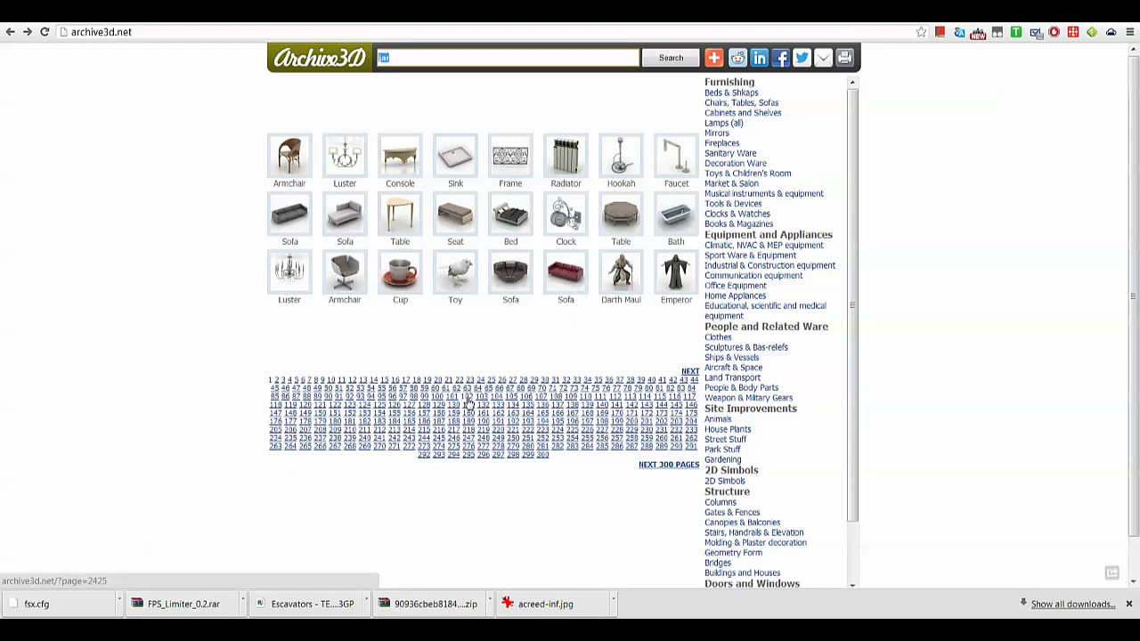
pyautogui.click(393, 272)
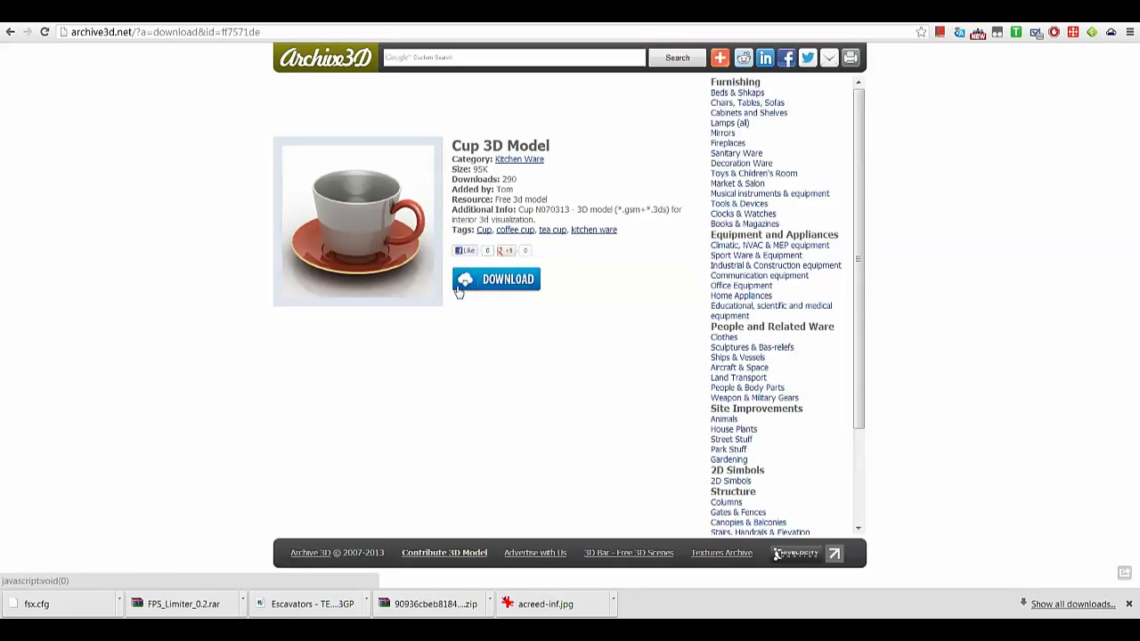
pyautogui.click(518, 287)
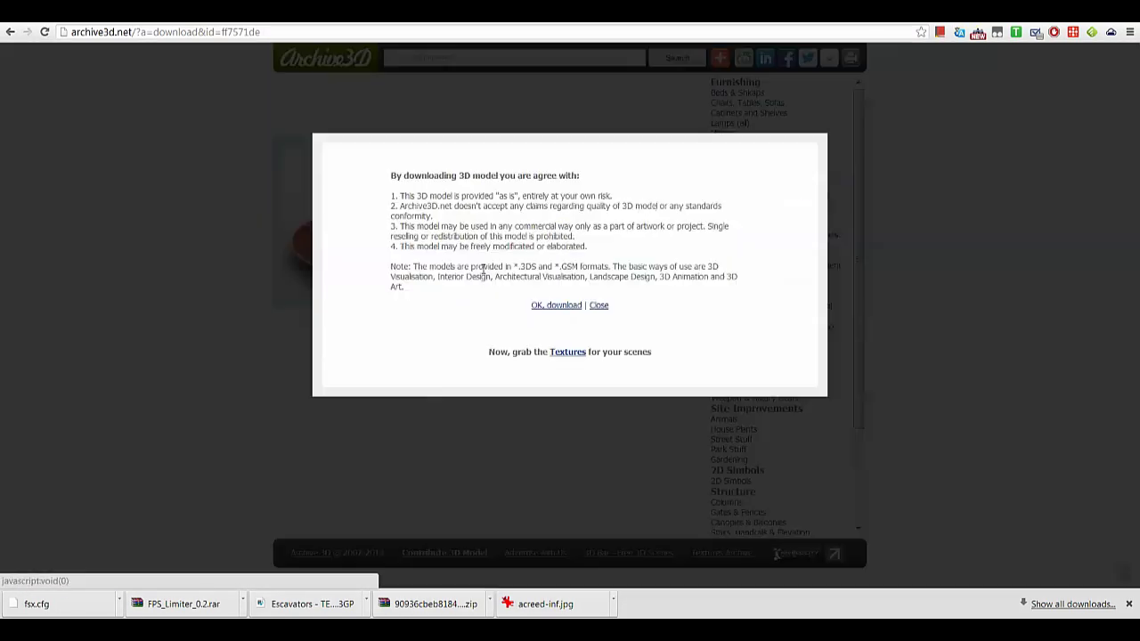
pyautogui.click(563, 302)
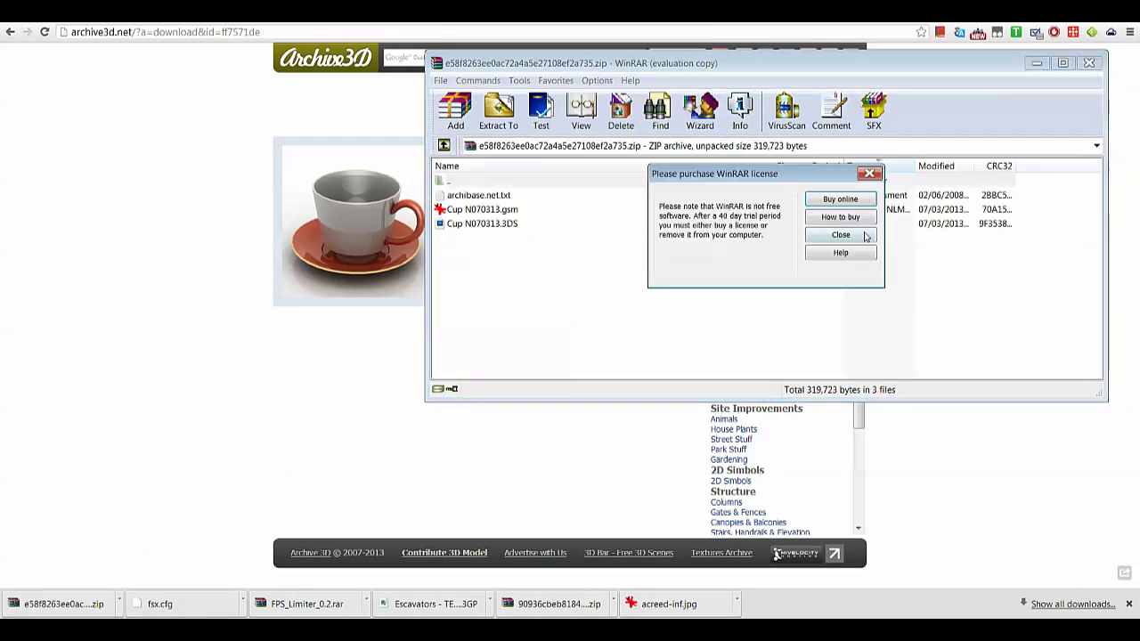
# - Extract all files of the downloaded cup archive to the Desktop, replacing existing ones, and close the archive window
pyautogui.click(864, 237)
pyautogui.moveTo(515, 264); pyautogui.dragTo(462, 193)
pyautogui.rightClick(489, 203)
pyautogui.click(542, 244)
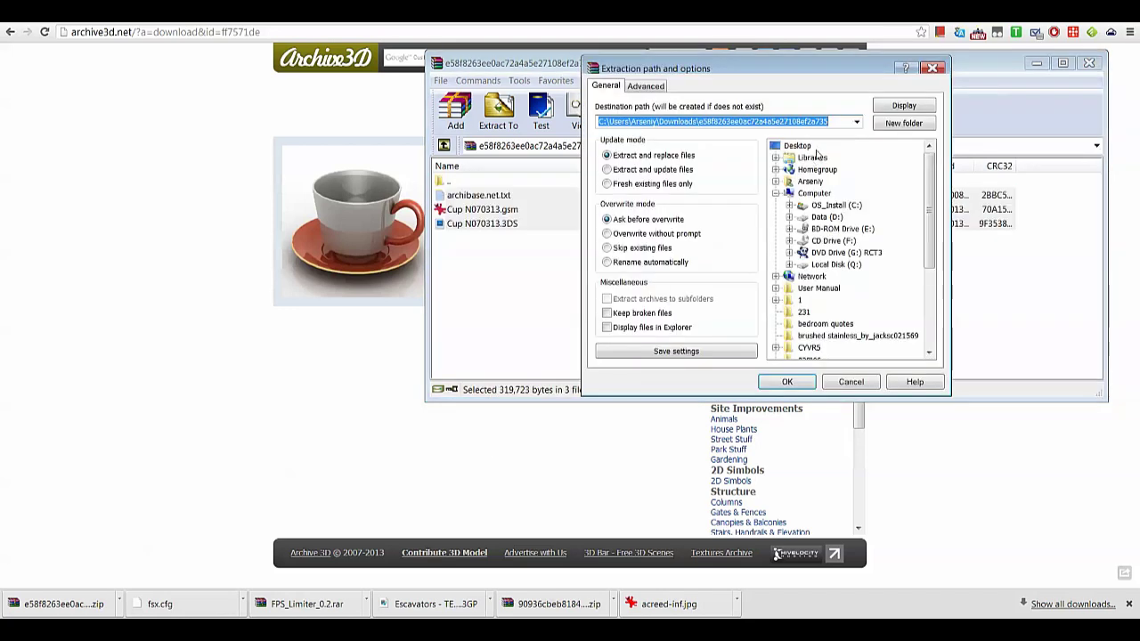
pyautogui.click(786, 380)
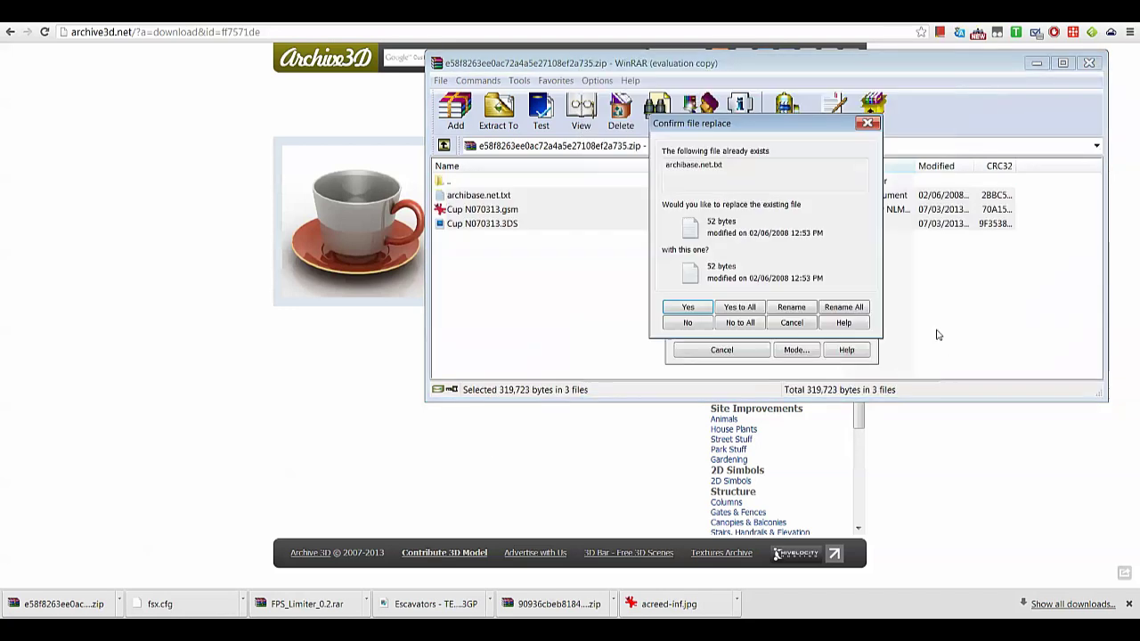
pyautogui.click(755, 308)
pyautogui.click(1088, 63)
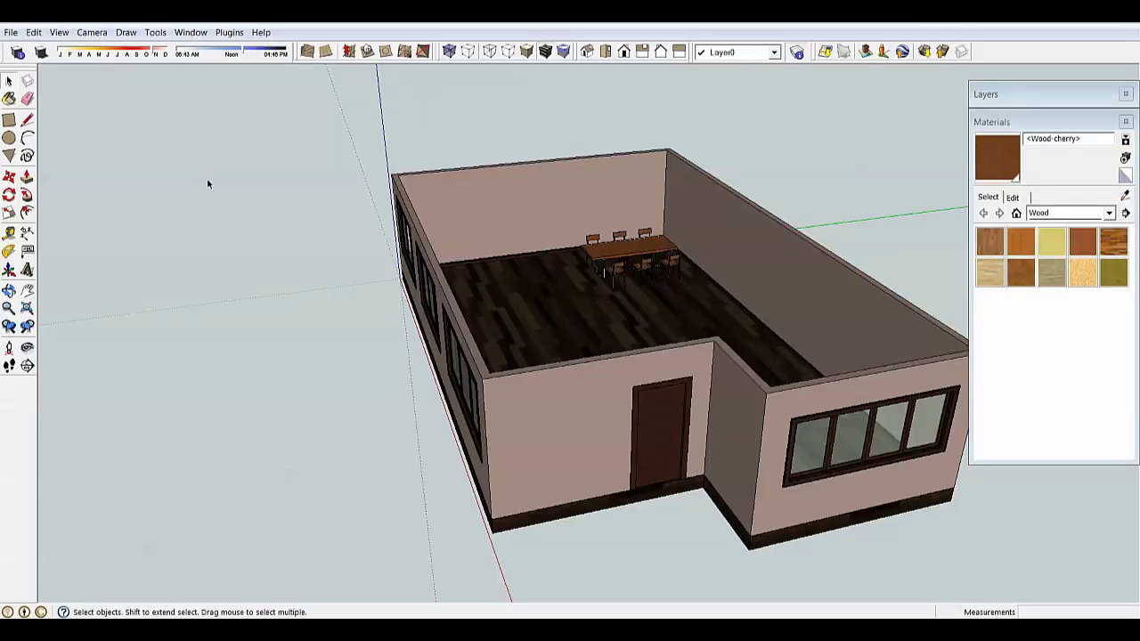
# - Import the 3DS file Cup N070313 from the Desktop
pyautogui.click(11, 32)
pyautogui.press('Return')
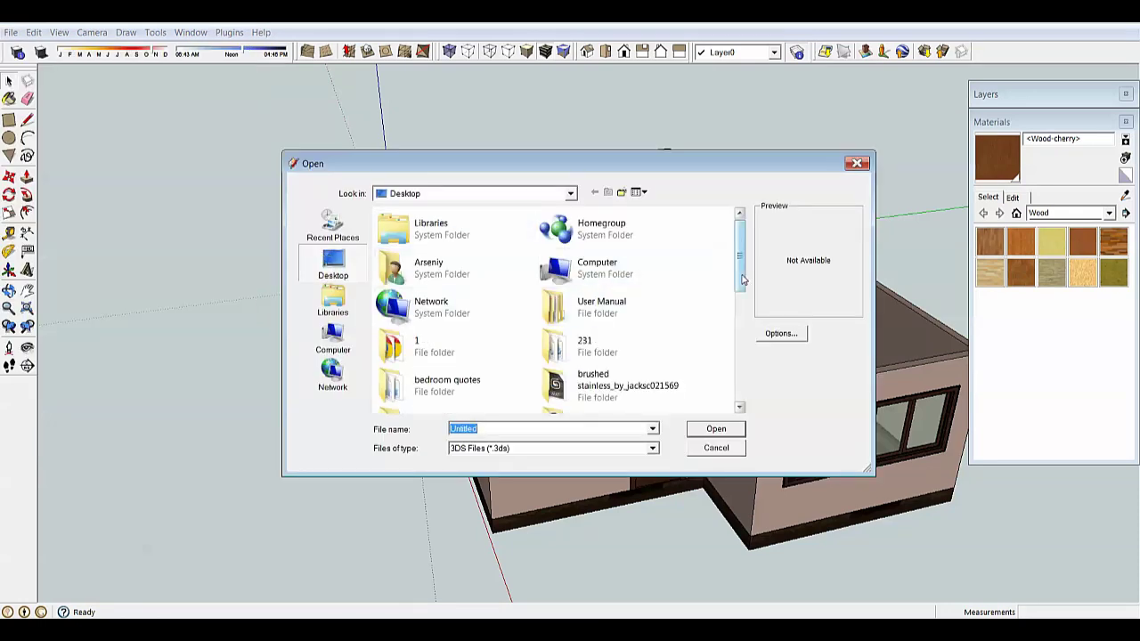
pyautogui.click(522, 448)
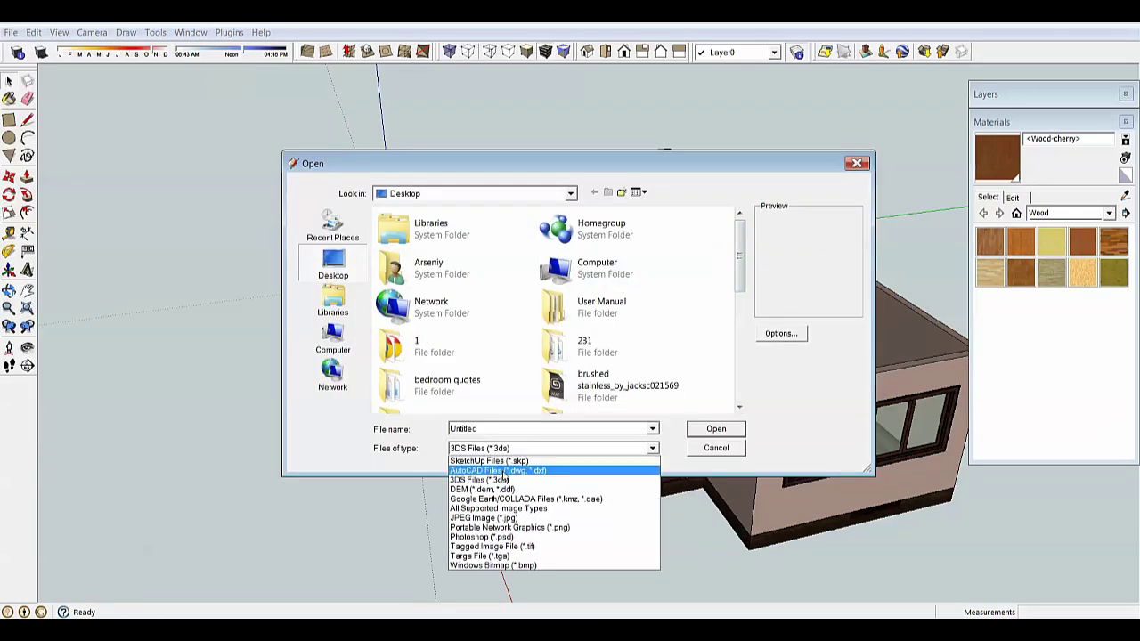
pyautogui.click(502, 481)
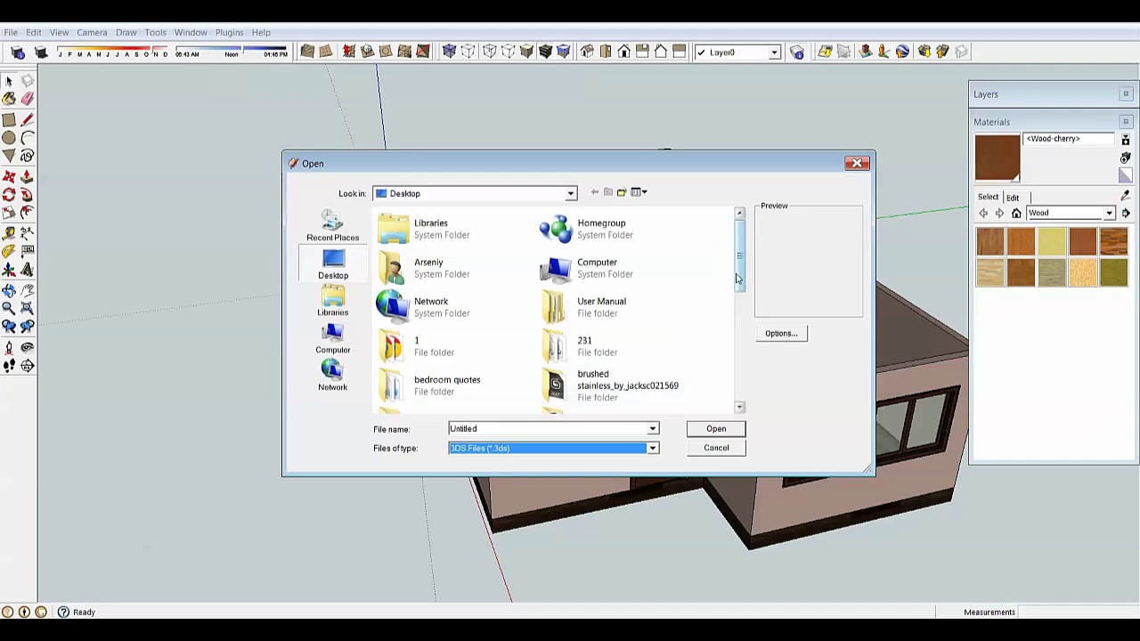
pyautogui.moveTo(740, 279); pyautogui.dragTo(729, 397)
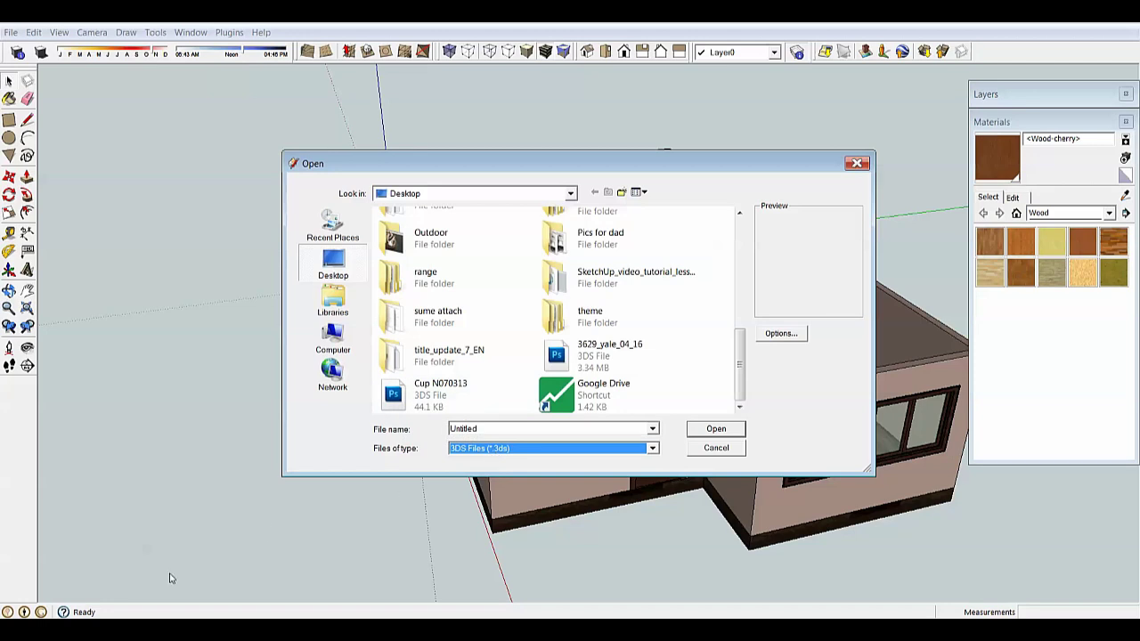
pyautogui.click(419, 399)
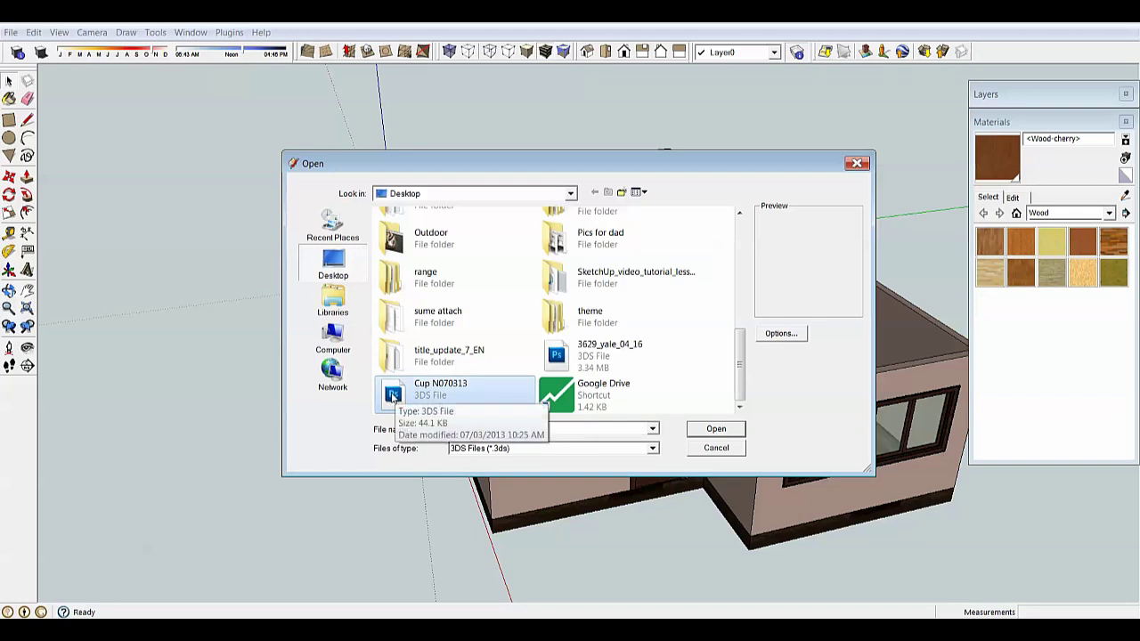
pyautogui.click(554, 431)
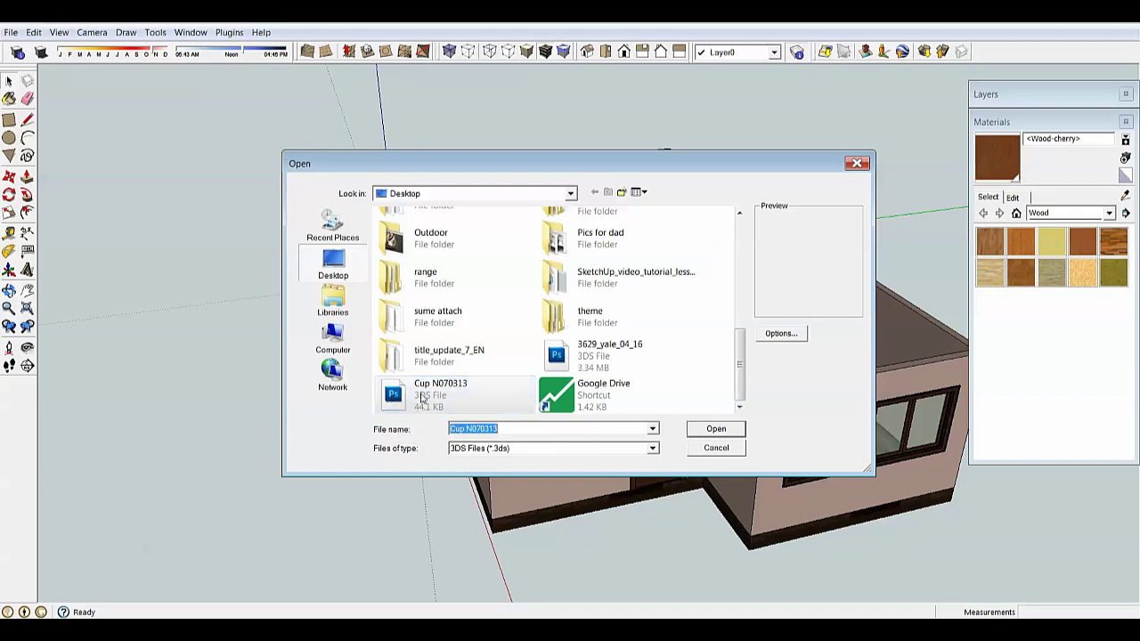
pyautogui.doubleClick(522, 388)
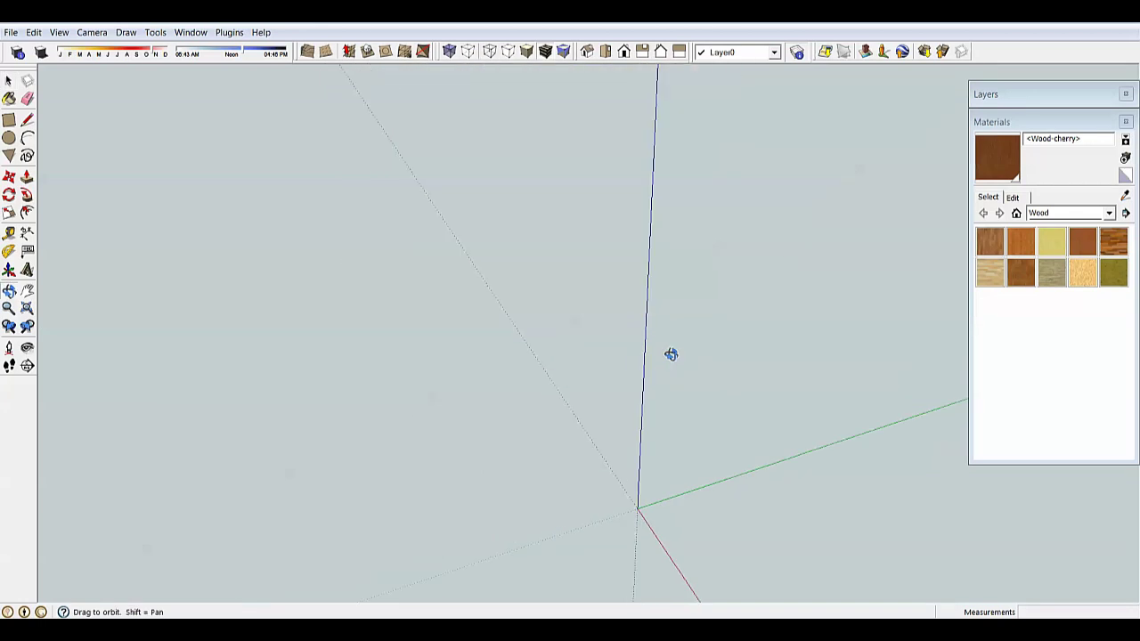
# - Place the imported cup on the dining tabletop, near the end closest to the room corner
pyautogui.moveTo(651, 507); pyautogui.dragTo(605, 356, button='middle')
pyautogui.click(27, 309)
pyautogui.scroll(-2, 535, 352)
pyautogui.scroll(10, 566, 239)
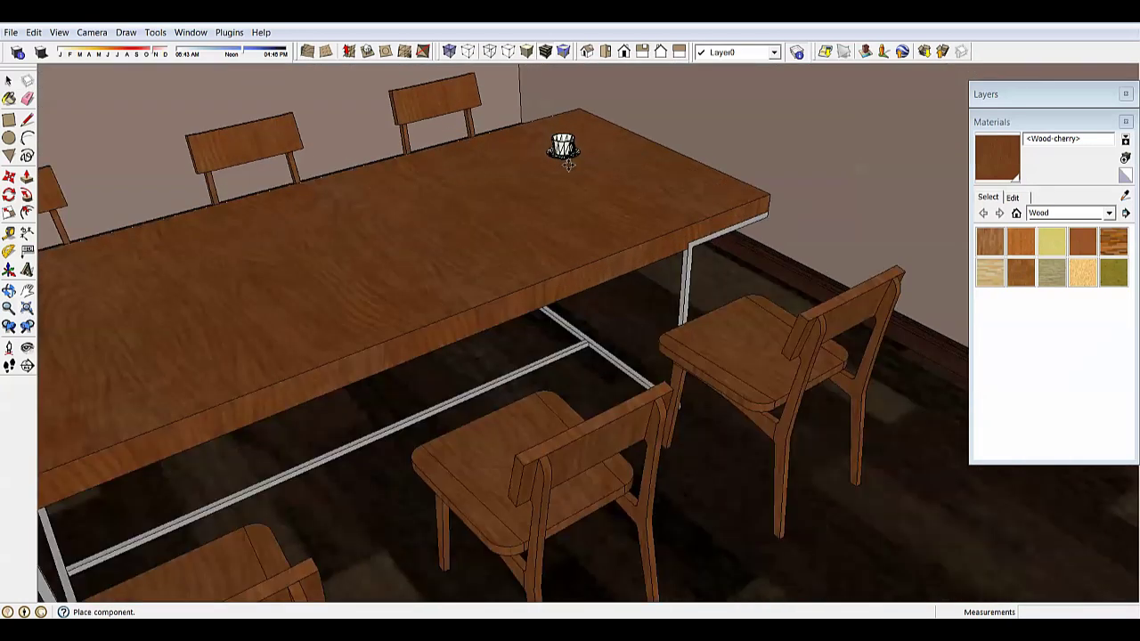
pyautogui.moveTo(569, 165); pyautogui.dragTo(595, 171, button='middle')
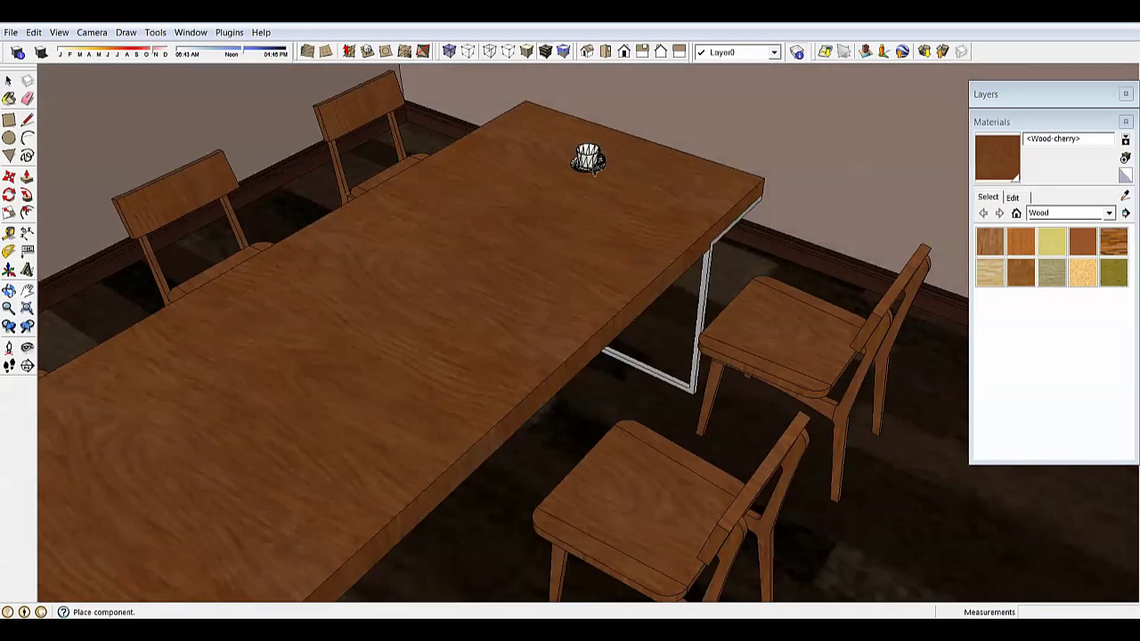
pyautogui.click(595, 173)
# - Examine the placed cup and saucer up close from several angles
pyautogui.scroll(8, 651, 130)
pyautogui.scroll(-2, 525, 245)
pyautogui.moveTo(483, 287); pyautogui.dragTo(509, 285, button='middle')
pyautogui.scroll(-3, 583, 250)
pyautogui.scroll(2, 455, 347)
pyautogui.moveTo(499, 374); pyautogui.dragTo(383, 242, button='middle')
pyautogui.scroll(3, 512, 258)
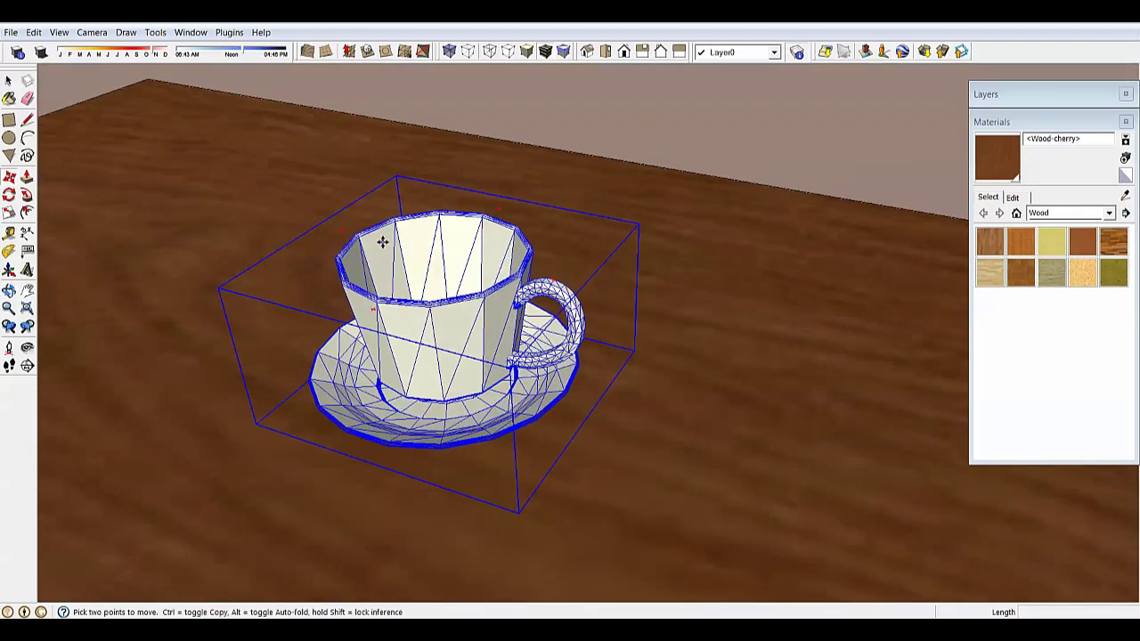
pyautogui.scroll(-3, 417, 289)
pyautogui.moveTo(418, 290); pyautogui.dragTo(491, 333, button='middle')
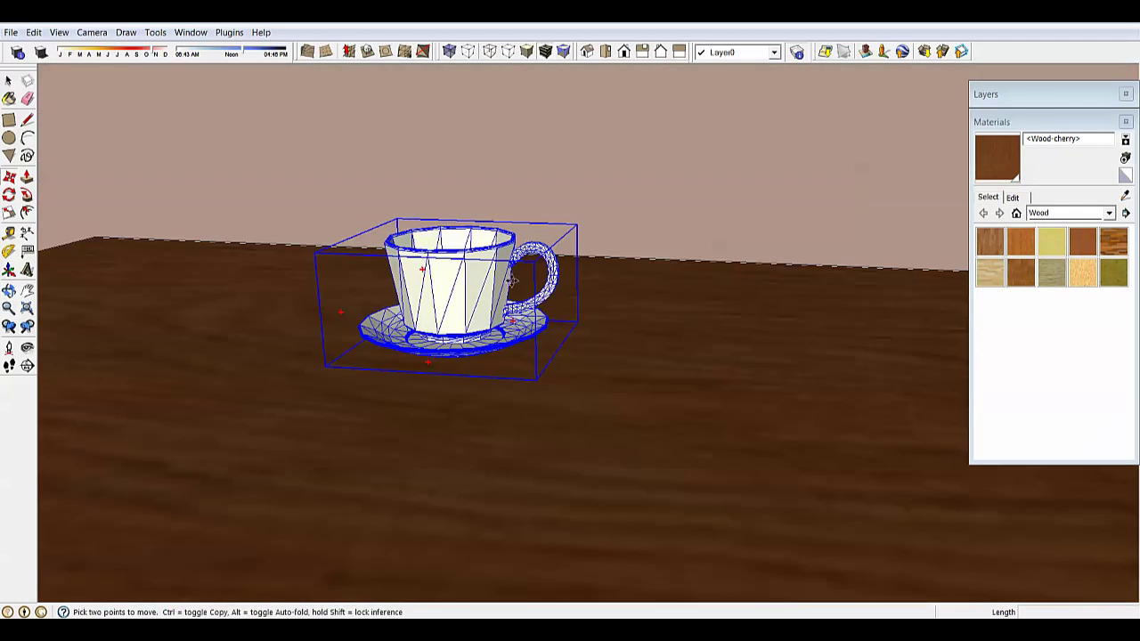
pyautogui.scroll(2, 491, 333)
pyautogui.moveTo(530, 369); pyautogui.dragTo(449, 381, button='middle')
pyautogui.scroll(1, 449, 381)
# - Open the cup component for editing and soften the cup body's edges at 167.9 degrees with smooth normals and soften coplanar enabled
pyautogui.press('space')
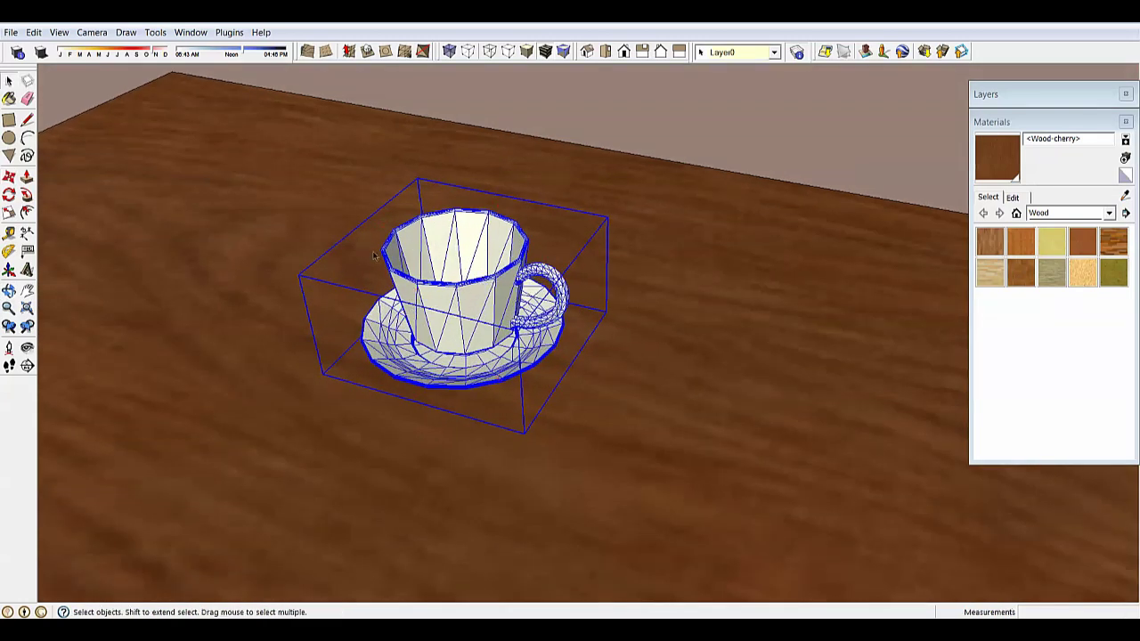
pyautogui.doubleClick(452, 294)
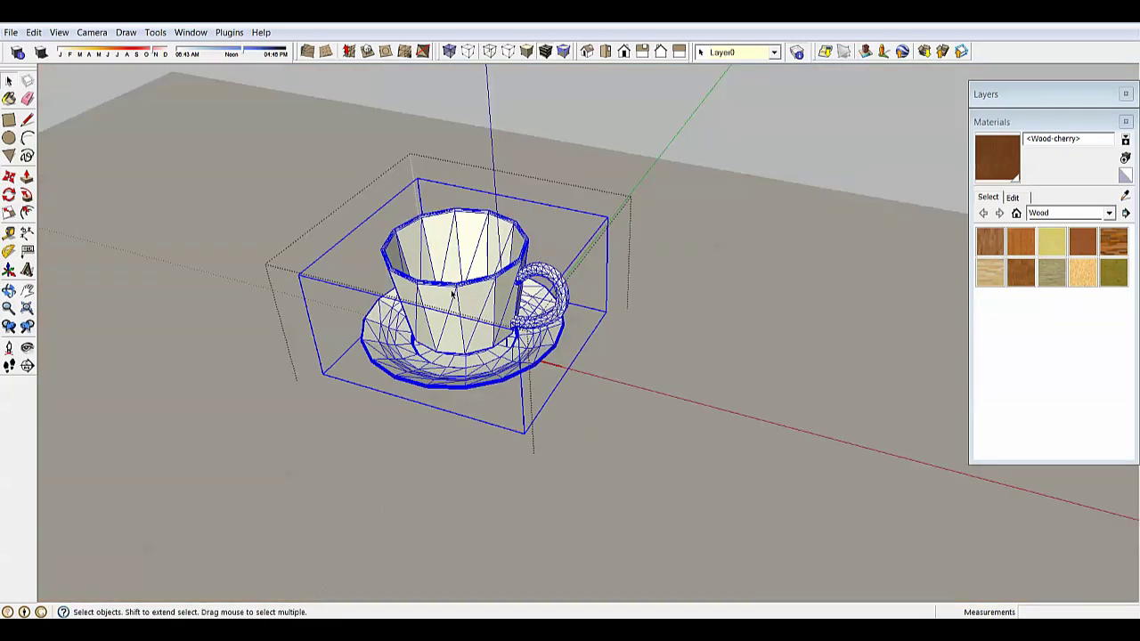
pyautogui.click(453, 294)
pyautogui.moveTo(490, 265); pyautogui.dragTo(477, 294, button='middle')
pyautogui.rightClick(473, 252)
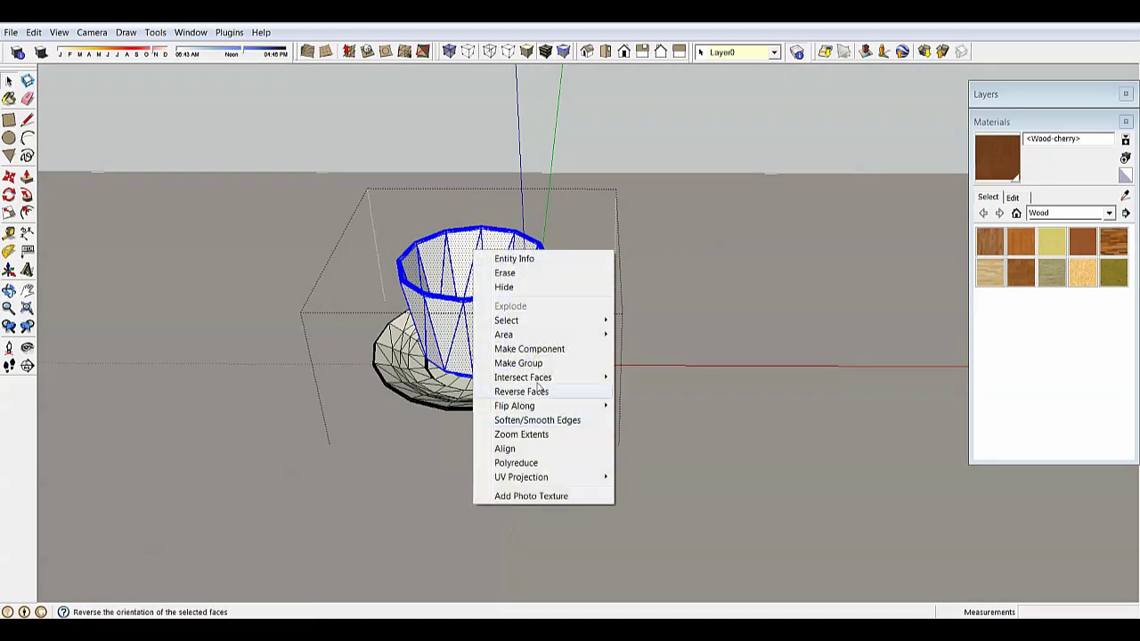
pyautogui.click(544, 421)
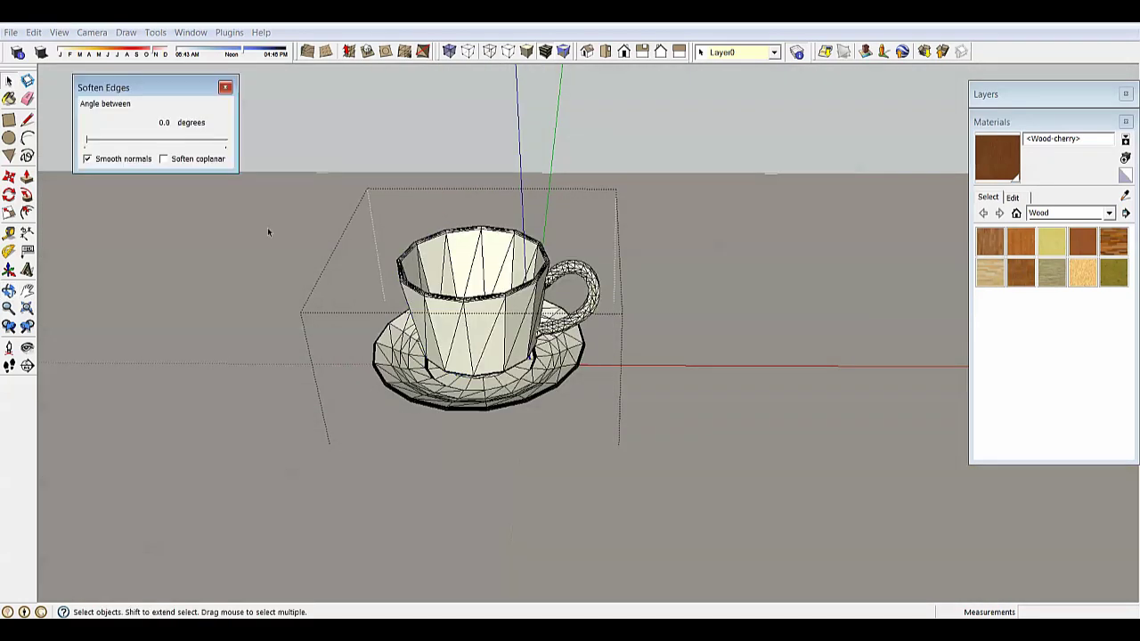
pyautogui.moveTo(89, 144); pyautogui.dragTo(219, 145)
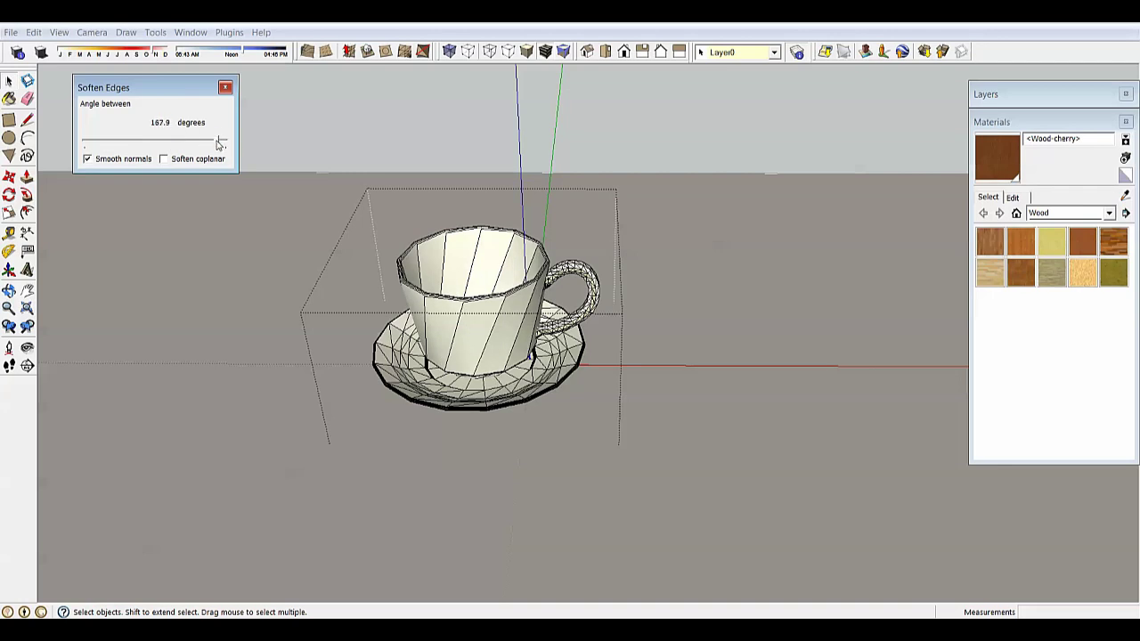
pyautogui.click(165, 160)
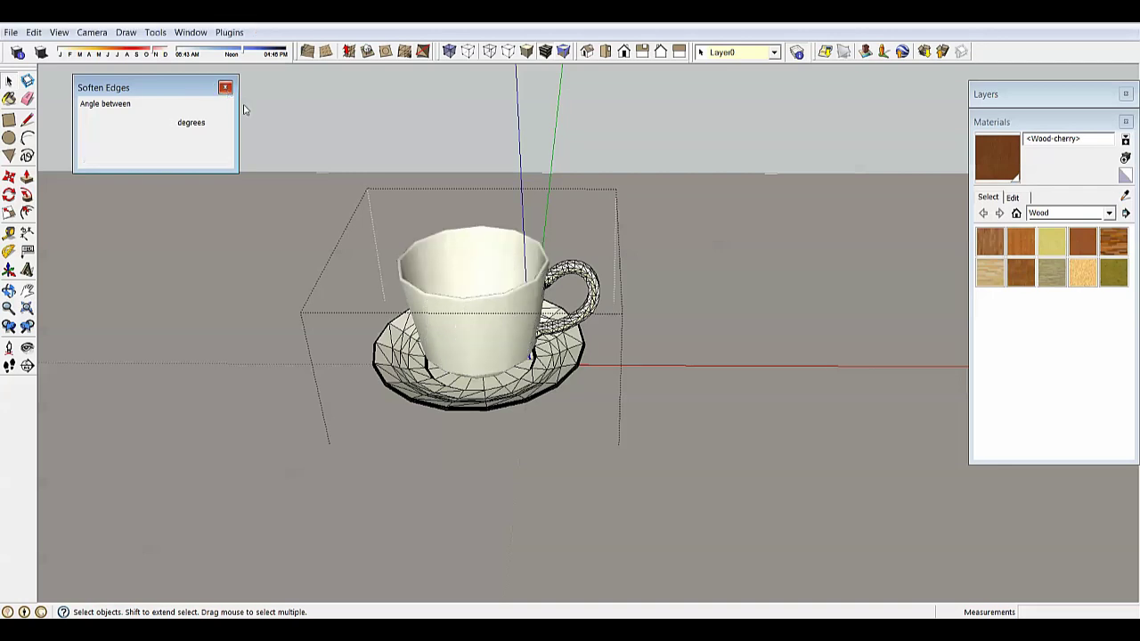
pyautogui.click(224, 86)
# - Soften and smooth the saucer's edges with the same soften settings
pyautogui.moveTo(606, 356); pyautogui.dragTo(529, 330, button='middle')
pyautogui.click(525, 336)
pyautogui.click(525, 339)
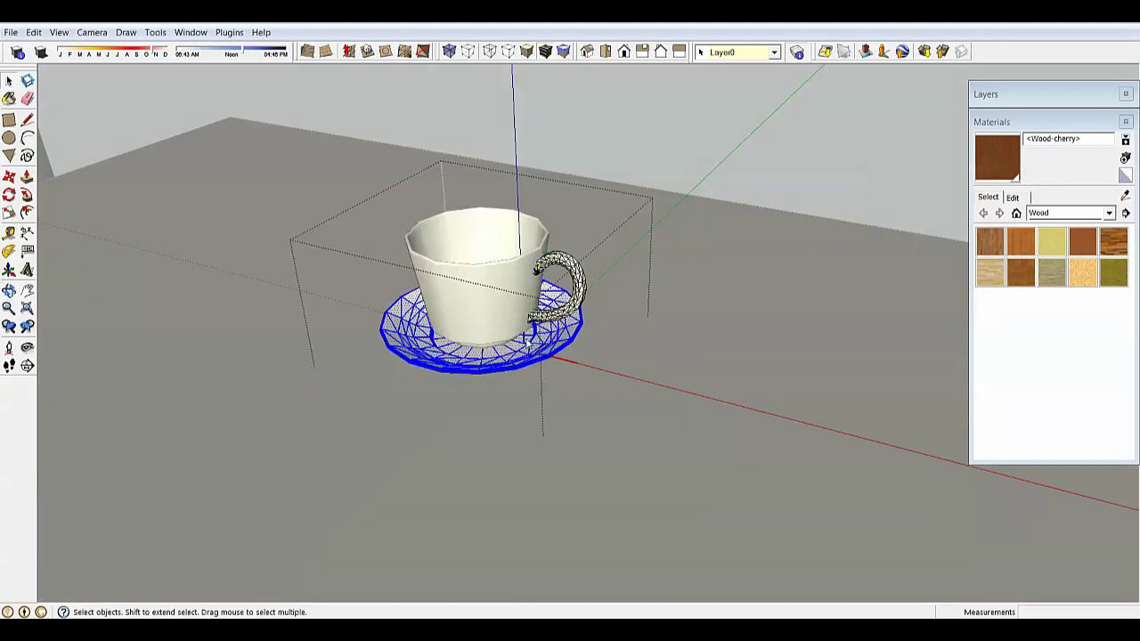
pyautogui.rightClick(526, 340)
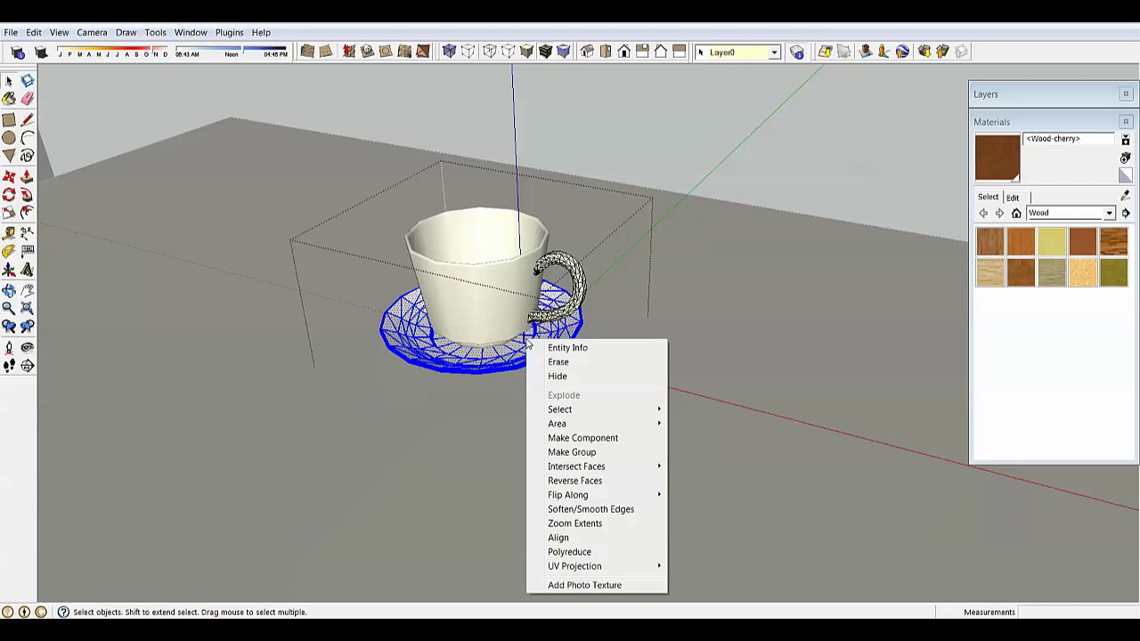
pyautogui.click(603, 510)
pyautogui.click(233, 81)
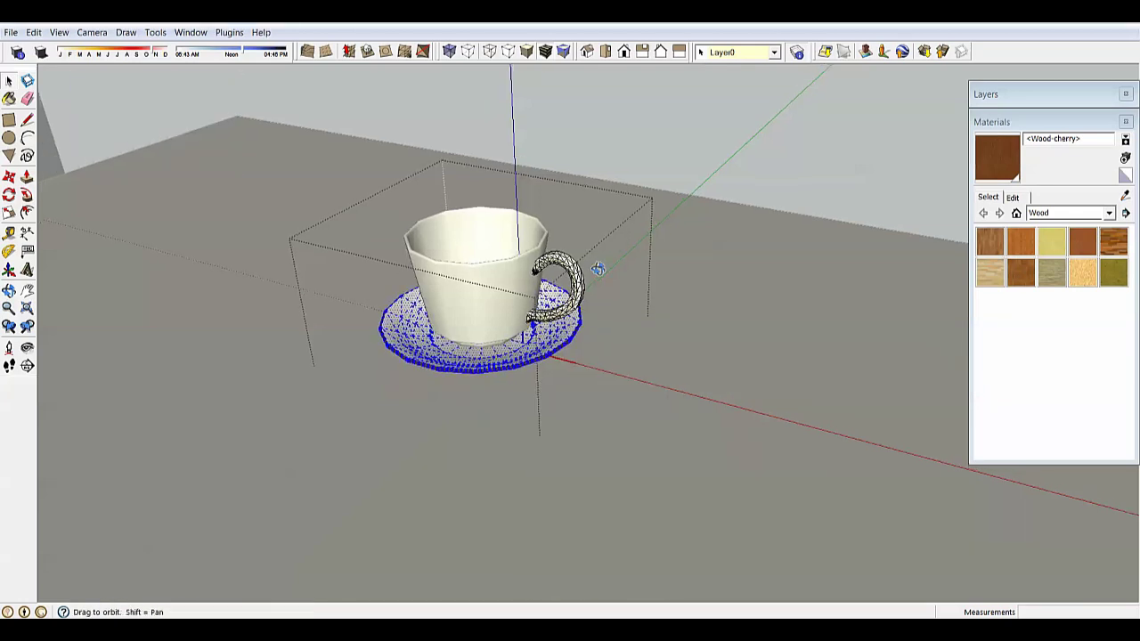
# - Soften and smooth the cup handle's edges, then leave the cup component
pyautogui.moveTo(609, 265); pyautogui.dragTo(539, 260, button='middle')
pyautogui.scroll(2, 540, 259)
pyautogui.click(538, 261)
pyautogui.rightClick(540, 257)
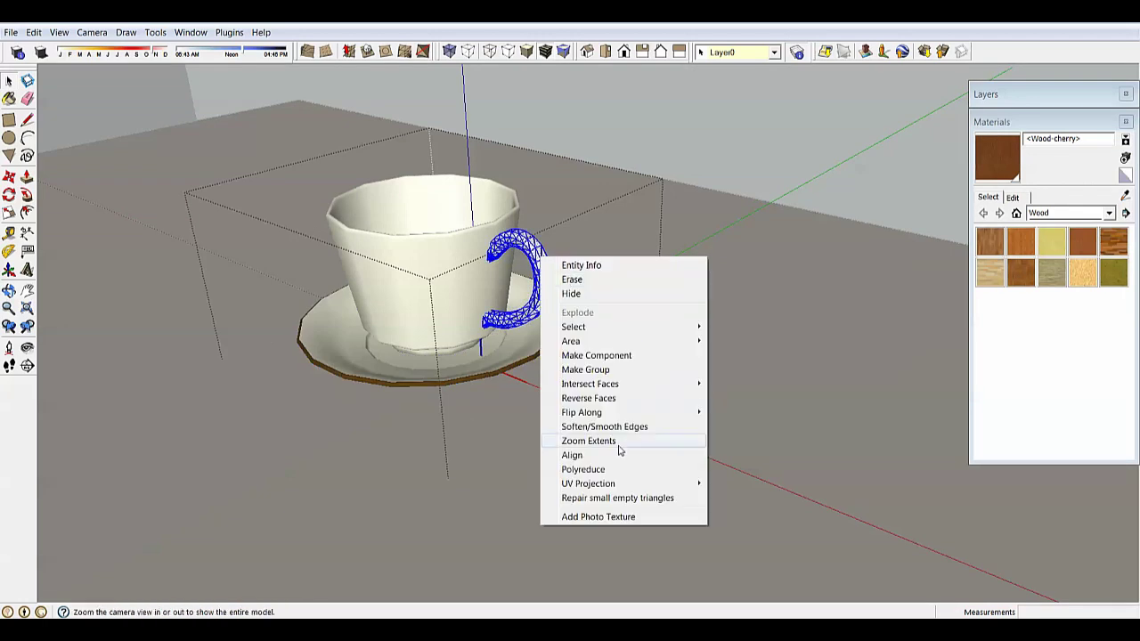
pyautogui.click(615, 426)
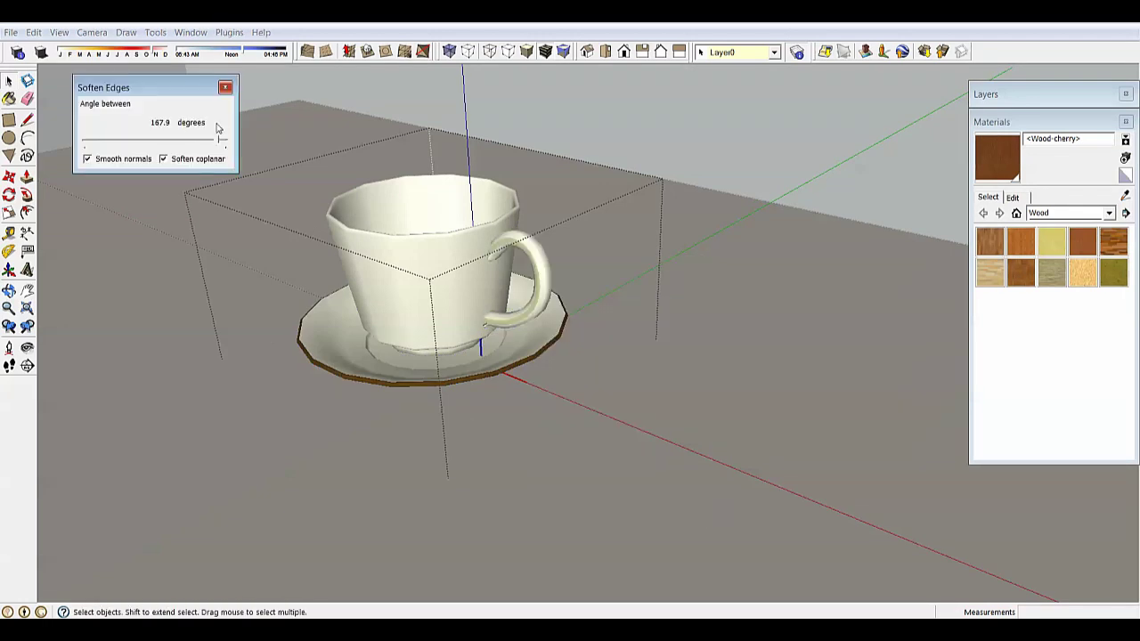
pyautogui.click(225, 87)
pyautogui.moveTo(564, 294); pyautogui.dragTo(553, 301, button='middle')
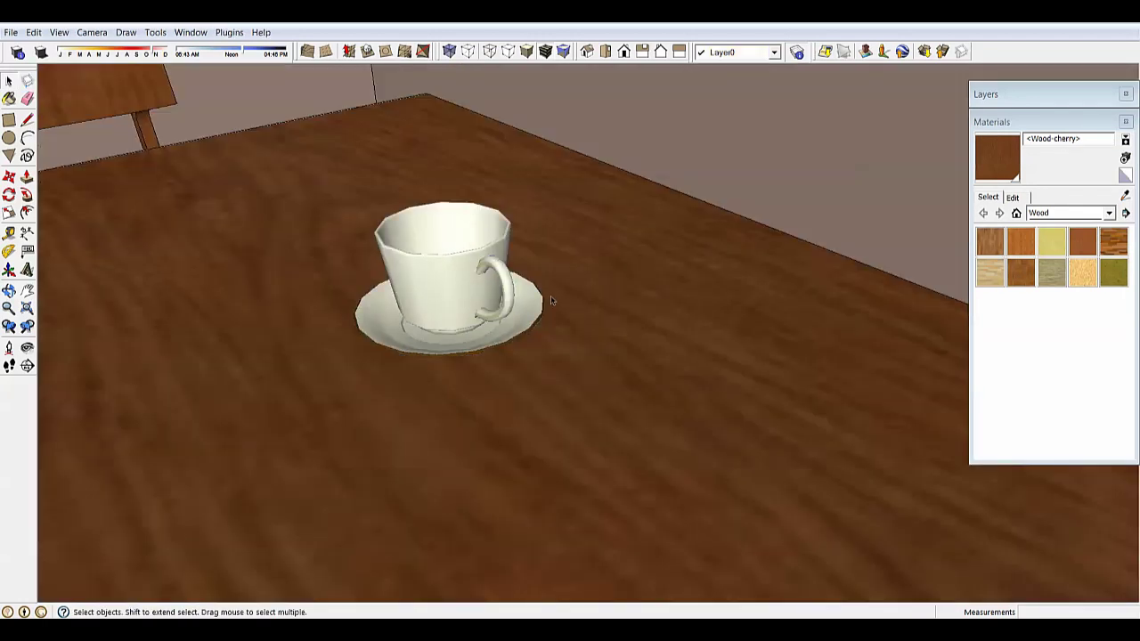
# - In top view, move the cup to the table side in front of the first chair on the left
pyautogui.moveTo(552, 297); pyautogui.dragTo(494, 361, button='middle')
pyautogui.scroll(-5, 494, 361)
pyautogui.scroll(-3, 369, 266)
pyautogui.moveTo(370, 267); pyautogui.dragTo(462, 377, button='middle')
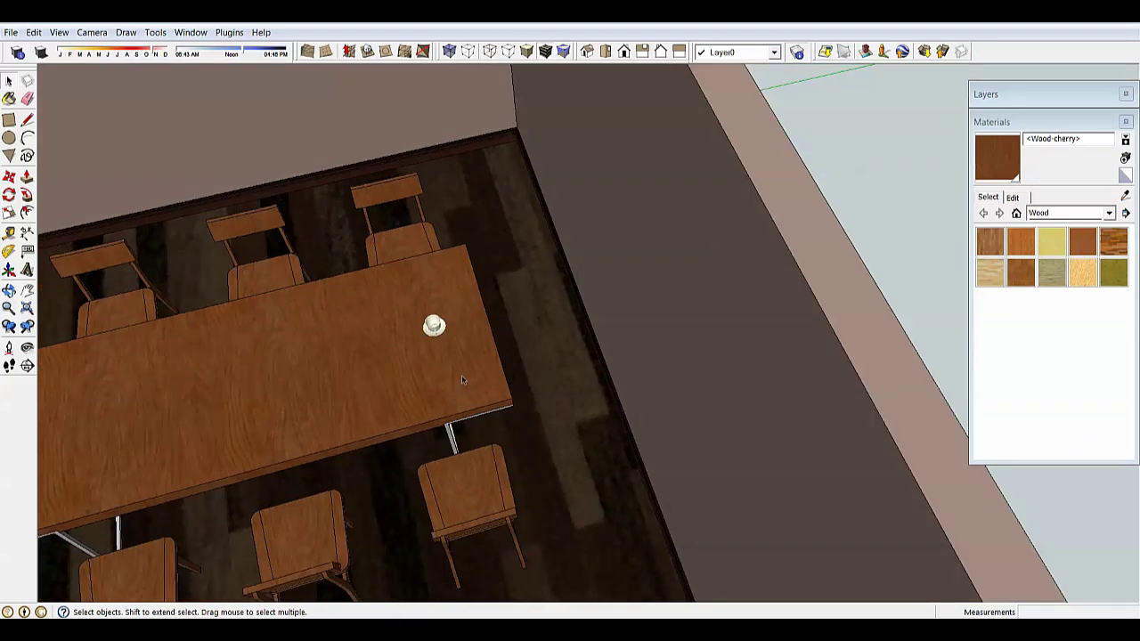
pyautogui.press('t')
pyautogui.press('z')
pyautogui.press('space')
pyautogui.click(669, 226)
pyautogui.scroll(1, 698, 260)
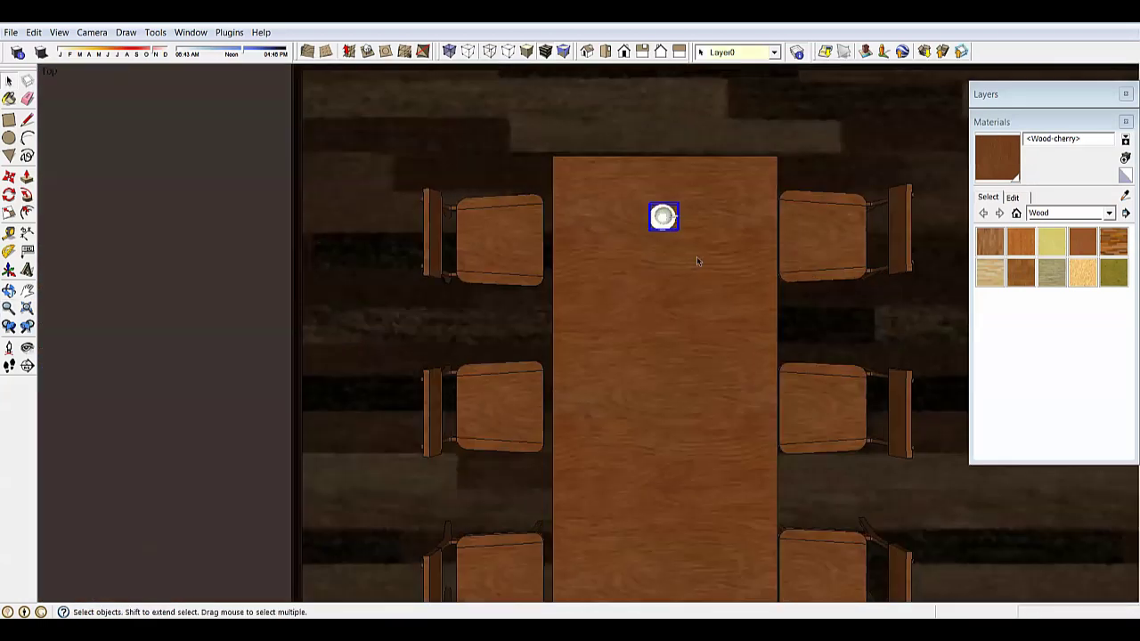
pyautogui.press('m')
pyautogui.click(706, 284)
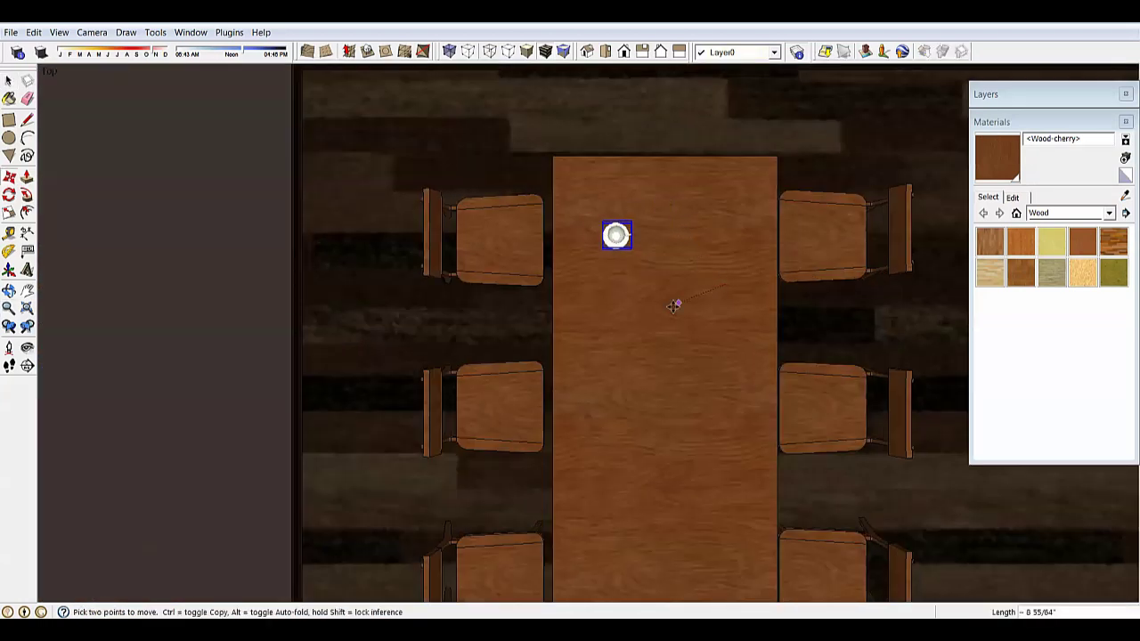
pyautogui.click(667, 300)
# - Copy the cup along the table edge as a 2x array, one cup per chair on that side
pyautogui.click(679, 261)
pyautogui.press('ctrl')
pyautogui.click(679, 424)
pyautogui.write('2x')
pyautogui.press('Return')
pyautogui.scroll(-1, 649, 335)
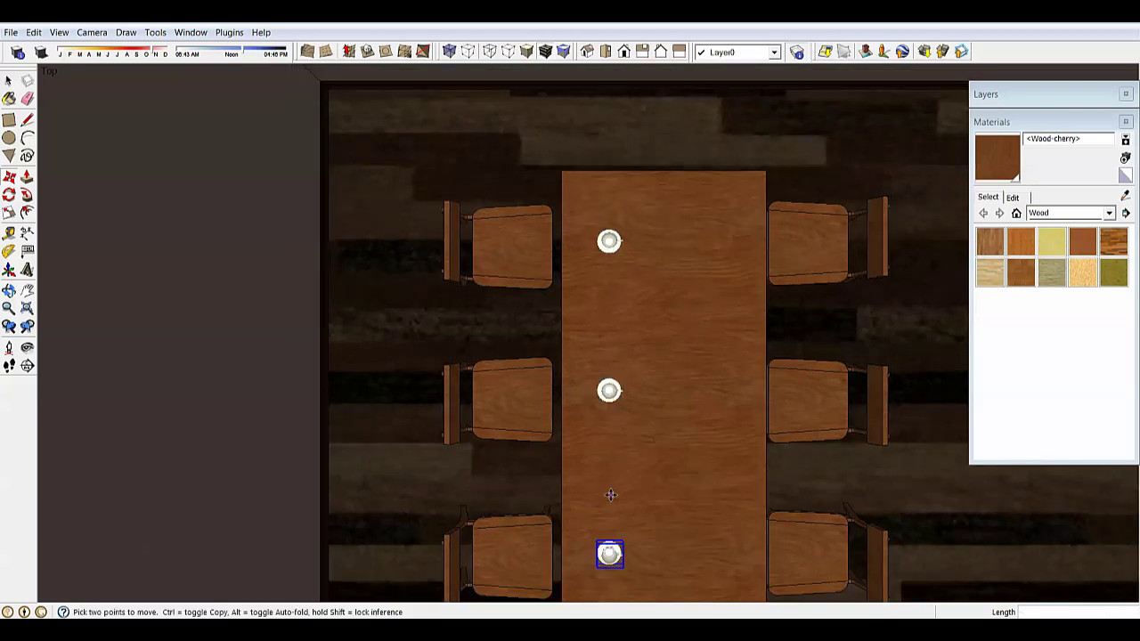
# - Copy cups to the opposite side of the table so each of its three chairs has one
pyautogui.click(627, 491)
pyautogui.press('ctrl')
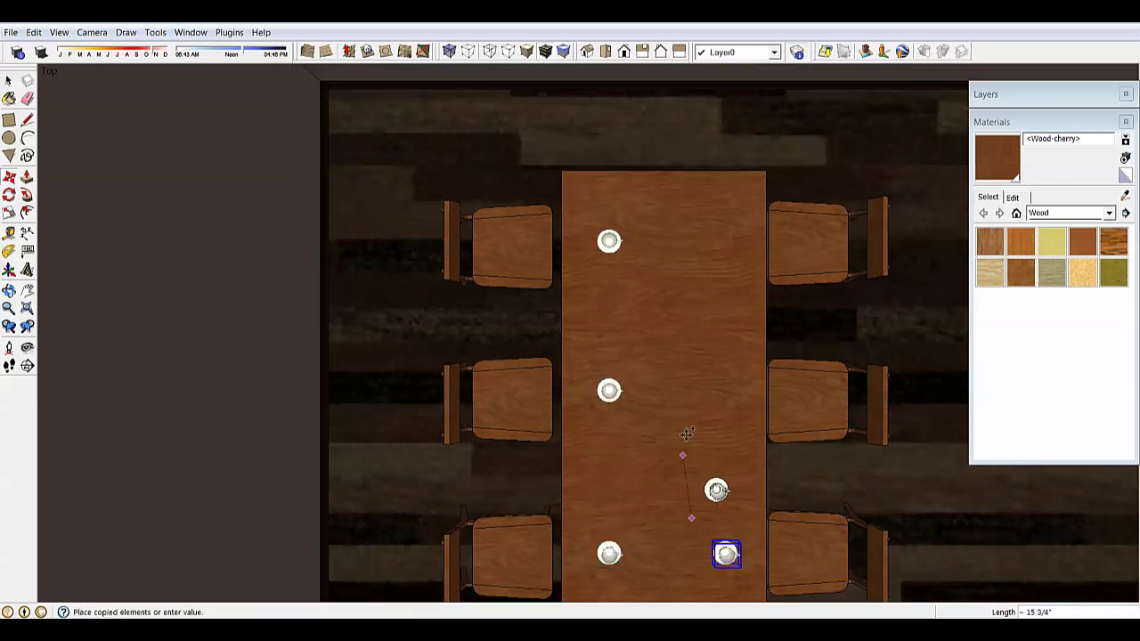
pyautogui.click(691, 370)
pyautogui.click(691, 506)
pyautogui.press('ctrl')
pyautogui.click(691, 351)
pyautogui.press('space')
pyautogui.scroll(-1, 750, 378)
pyautogui.moveTo(750, 378); pyautogui.dragTo(525, 311, button='middle')
pyautogui.scroll(1, 686, 404)
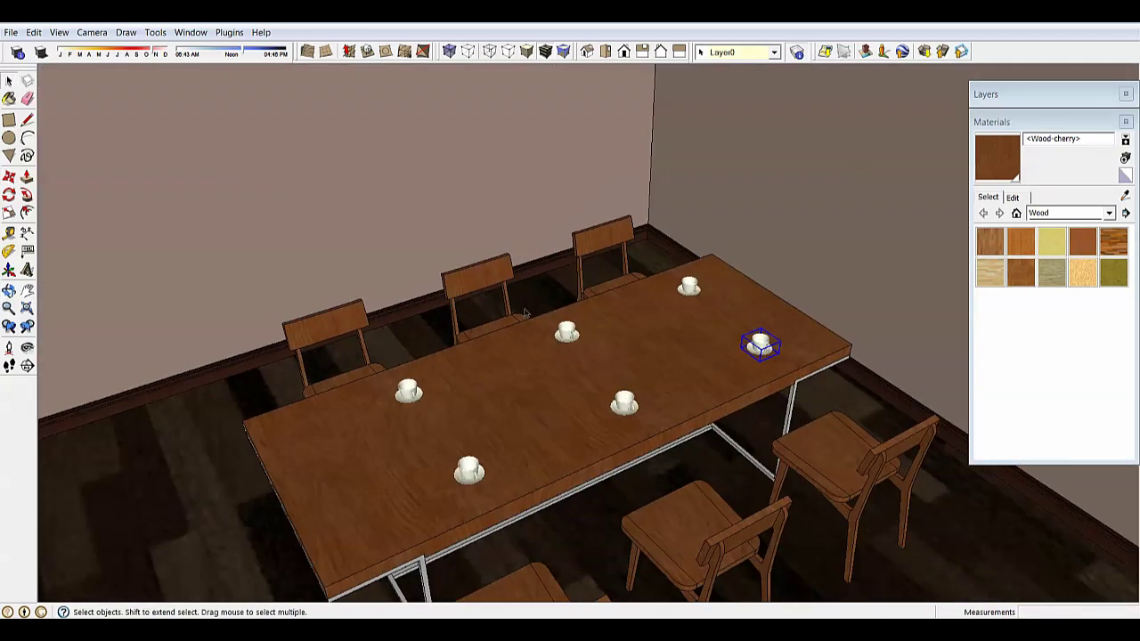
# - Search the 3D Warehouse for "vase" and load the dark wooden vase with light rings directly into the model
pyautogui.click(925, 52)
pyautogui.click(504, 177)
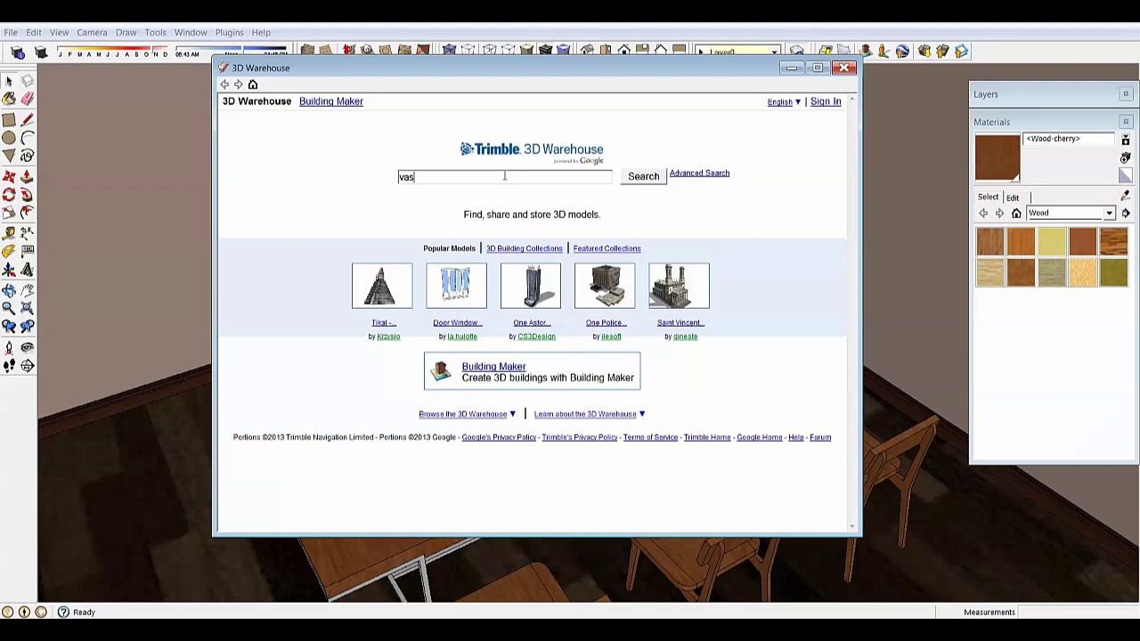
pyautogui.write('vase')
pyautogui.press('Return')
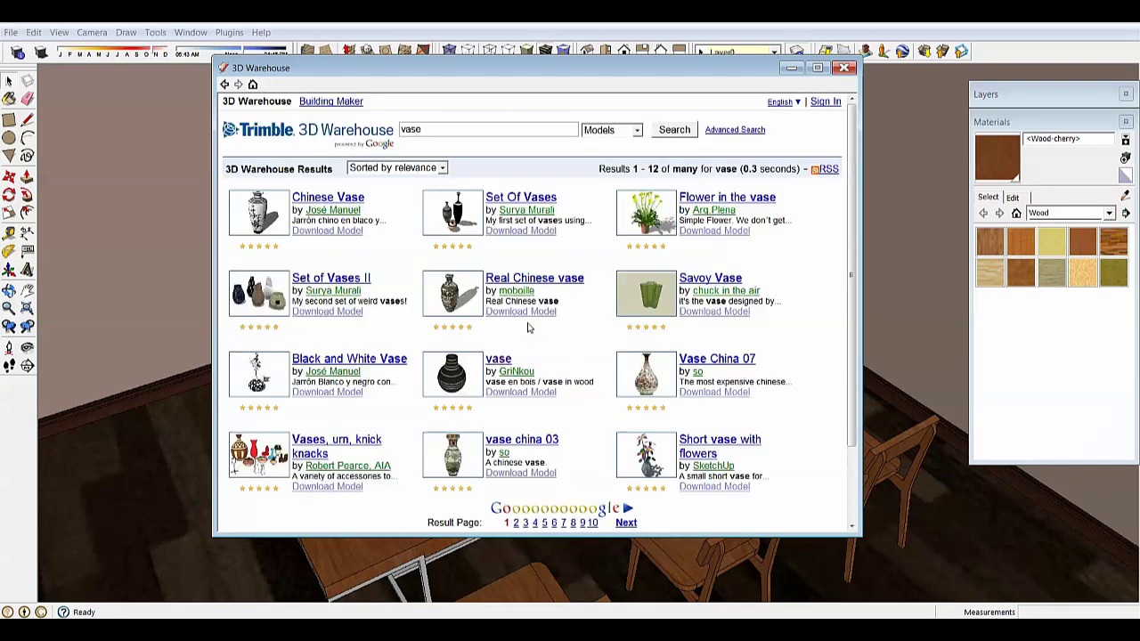
pyautogui.click(499, 360)
pyautogui.click(479, 378)
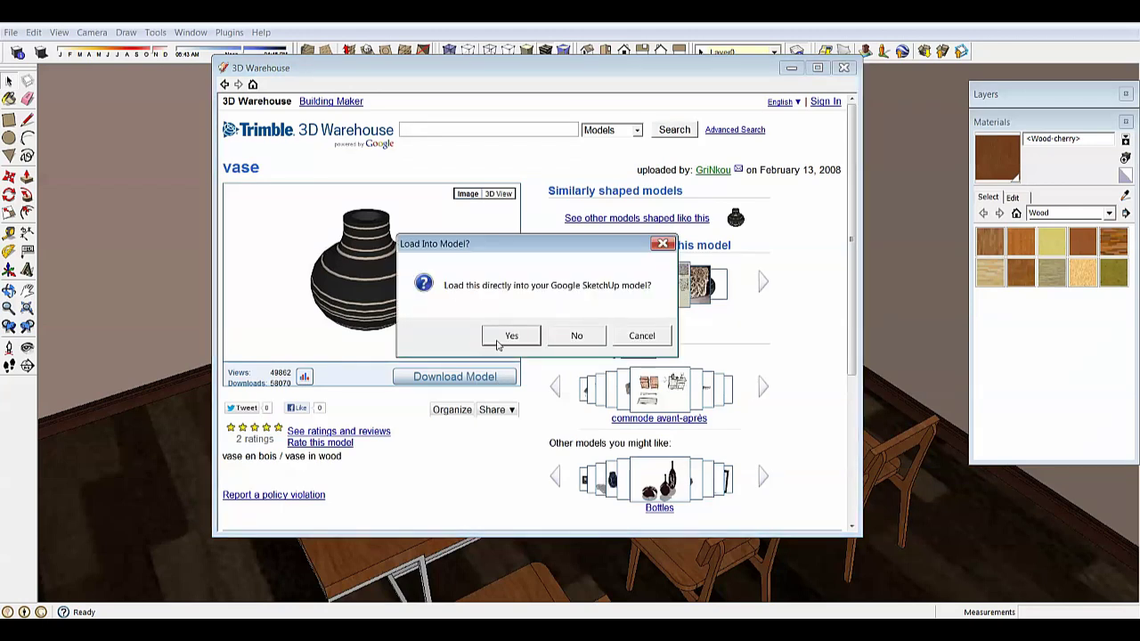
pyautogui.click(504, 336)
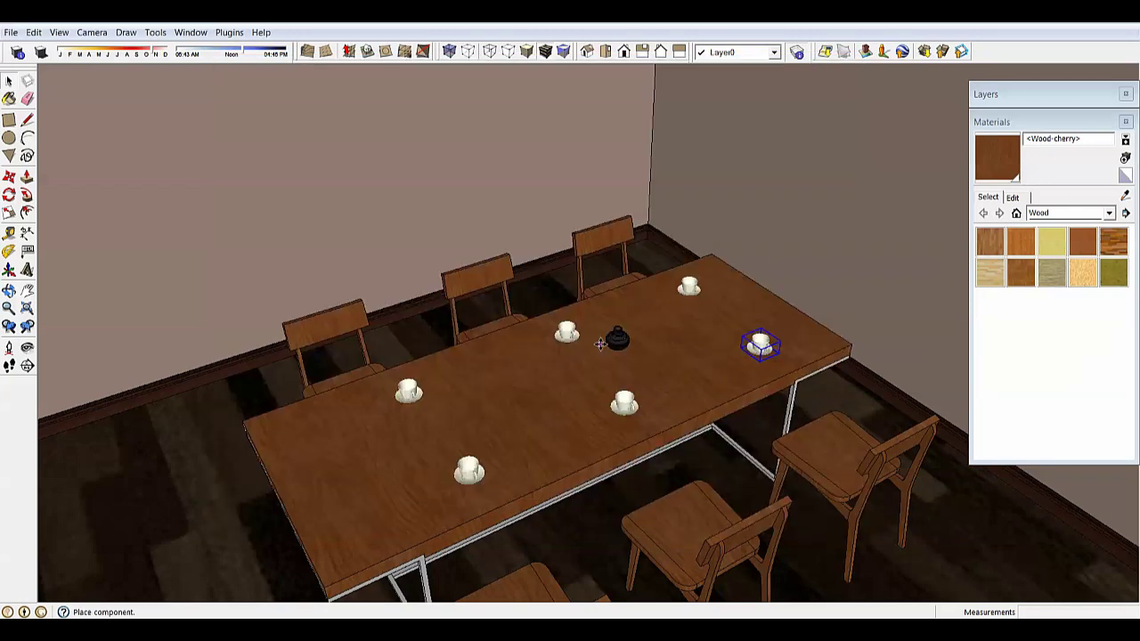
# - Place the vase on the tabletop between the cup rows and scale it up
pyautogui.click(547, 382)
pyautogui.scroll(5, 552, 423)
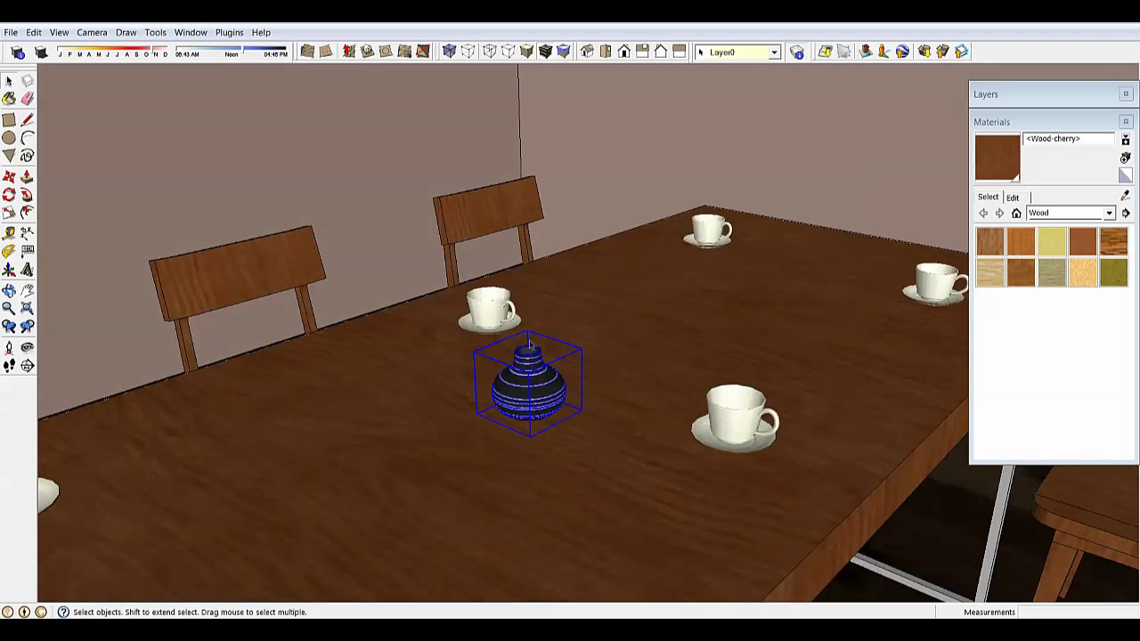
pyautogui.press('s')
pyautogui.scroll(3, 545, 276)
pyautogui.moveTo(583, 269); pyautogui.dragTo(654, 188)
pyautogui.press('space')
pyautogui.moveTo(655, 188); pyautogui.dragTo(614, 325, button='middle')
pyautogui.scroll(-1, 613, 325)
pyautogui.press('s')
pyautogui.moveTo(594, 405); pyautogui.dragTo(598, 392)
# - Move the enlarged vase into position between the two rows of cups
pyautogui.moveTo(718, 348); pyautogui.dragTo(549, 399, button='middle')
pyautogui.press('space')
pyautogui.press('m')
pyautogui.moveTo(630, 398); pyautogui.dragTo(628, 368)
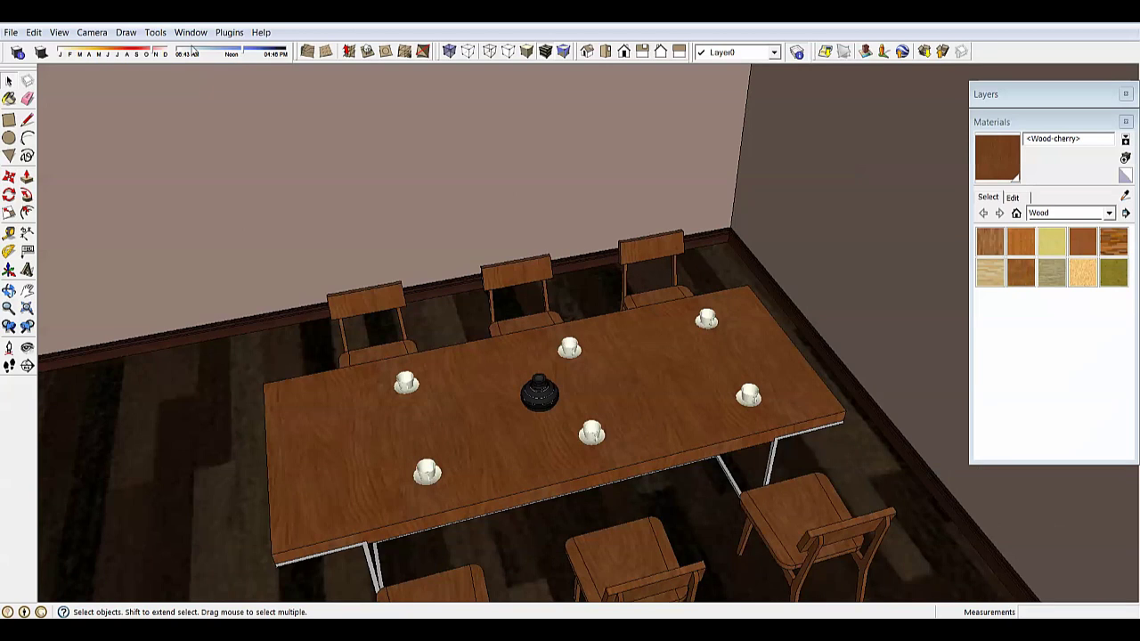
# - Check the entire model's statistics in Model Info, including nested components, and close the window
pyautogui.click(191, 32)
pyautogui.click(209, 48)
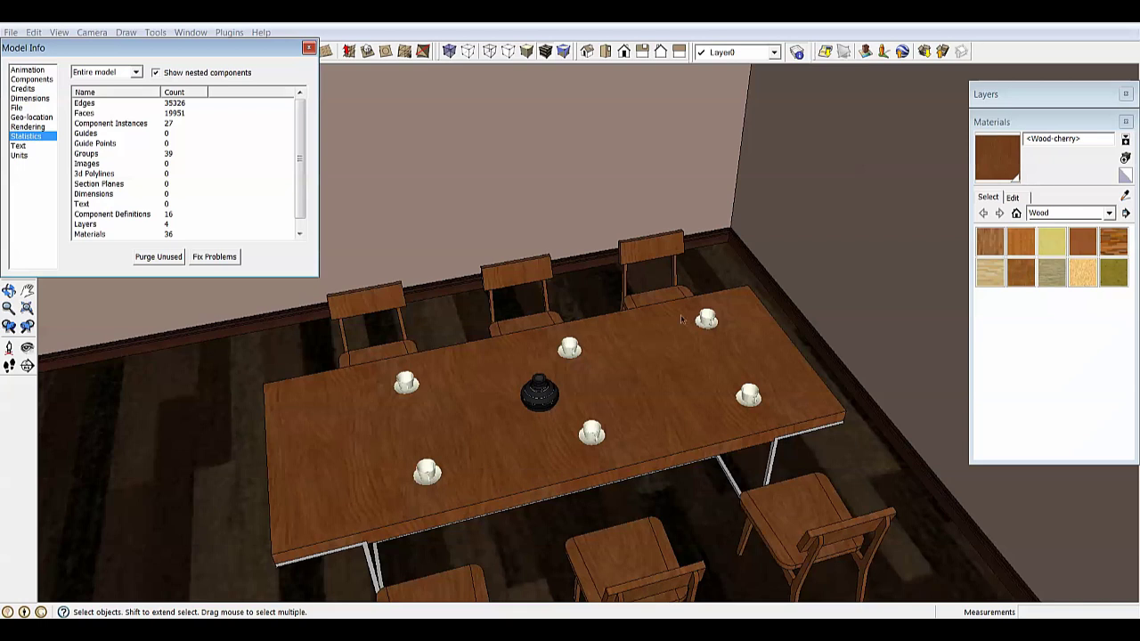
pyautogui.click(308, 48)
# - Examine the set dining table with its cups and vase within the whole room
pyautogui.scroll(-7, 509, 276)
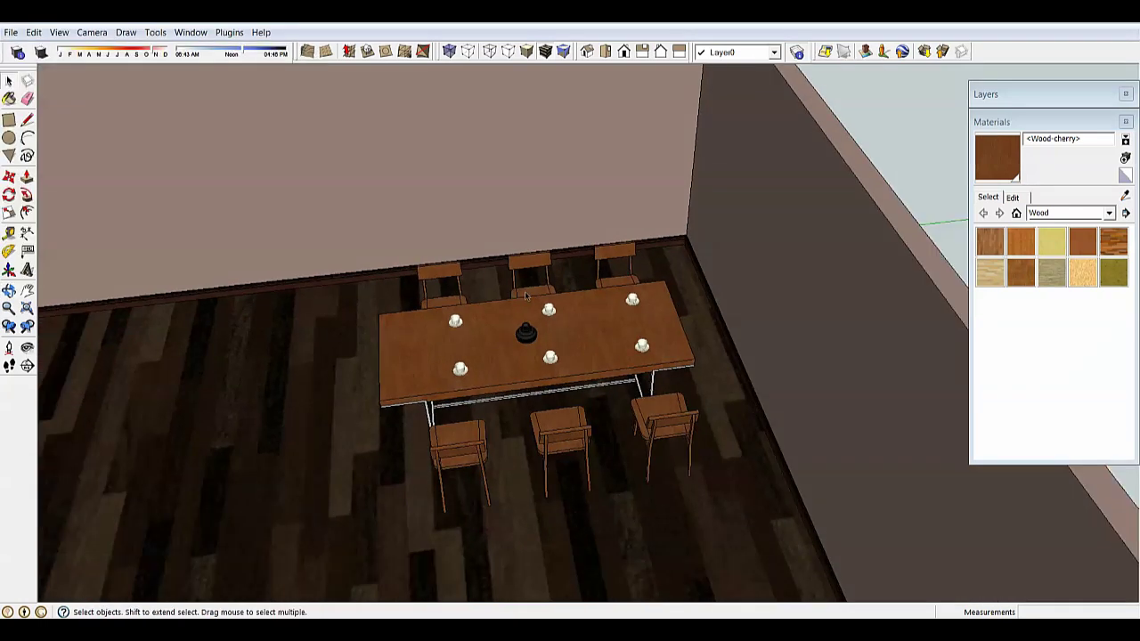
pyautogui.moveTo(443, 434); pyautogui.dragTo(588, 335, button='middle')
pyautogui.scroll(4, 520, 412)
pyautogui.moveTo(519, 412); pyautogui.dragTo(644, 371, button='middle')
pyautogui.scroll(2, 553, 400)
pyautogui.scroll(-3, 657, 374)
pyautogui.moveTo(552, 400)
pyautogui.mouseDown(button='middle')
pyautogui.moveTo(641, 377)
pyautogui.moveTo(592, 401)
pyautogui.moveTo(608, 388)
pyautogui.moveTo(559, 396)
pyautogui.mouseUp(button='middle')
pyautogui.scroll(3, 608, 383)
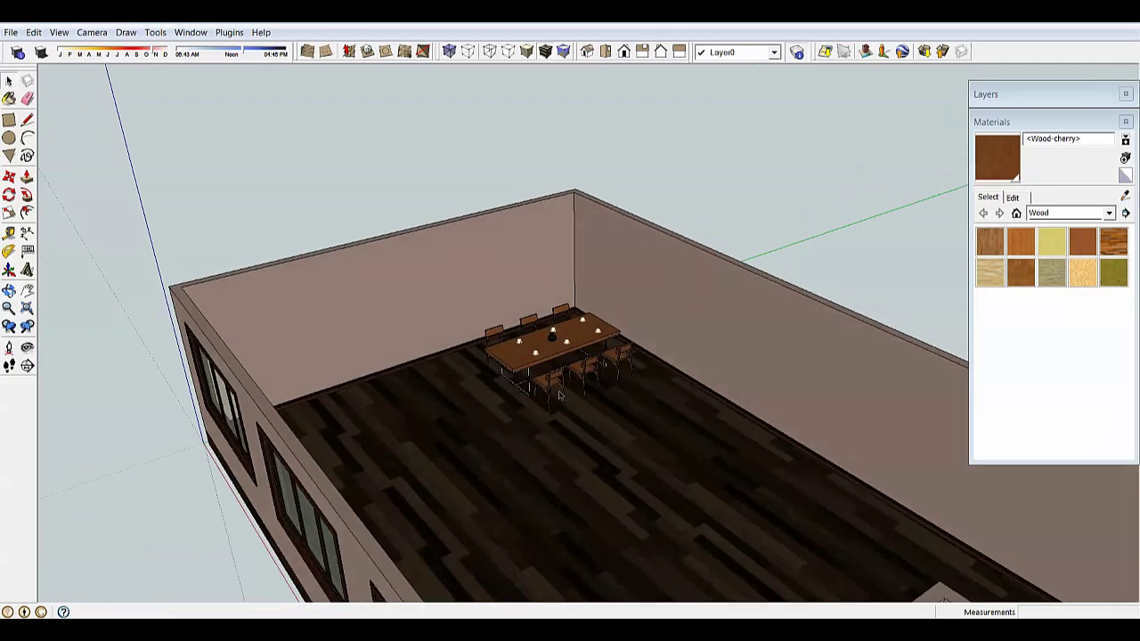